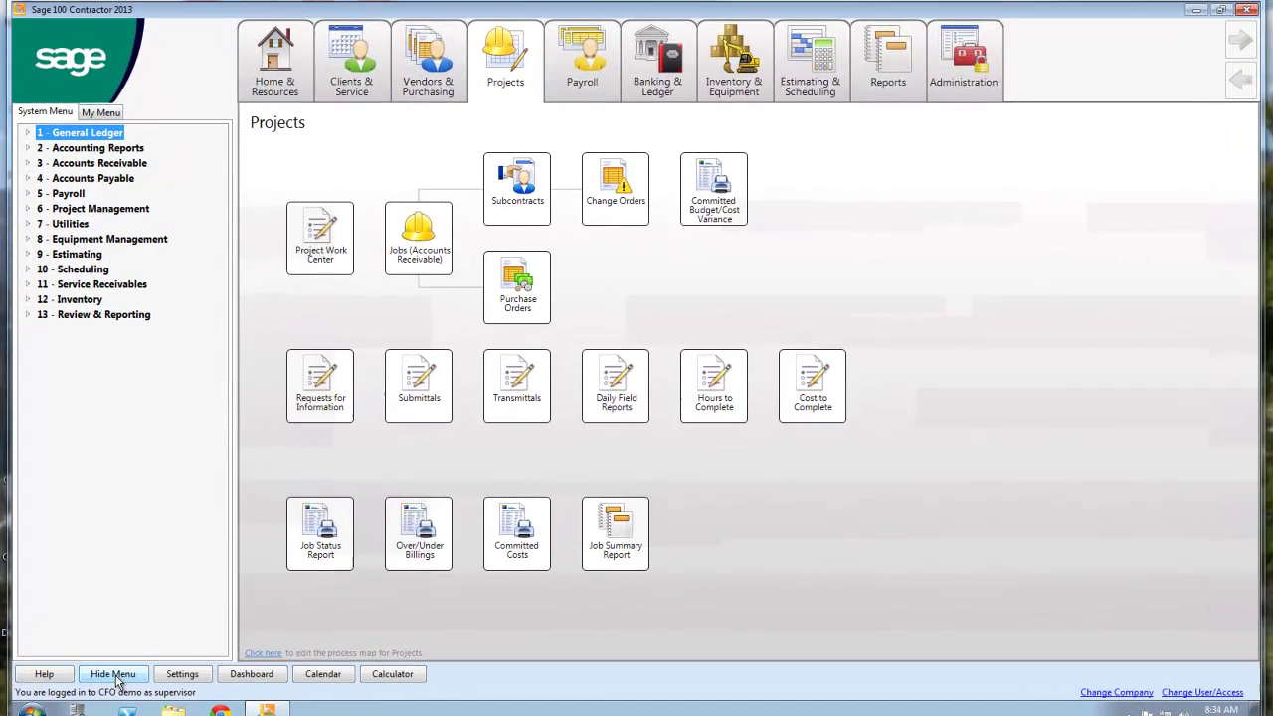
# Collapse the side System Menu panel so the Projects process map fills the window.
pyautogui.click(165, 630)
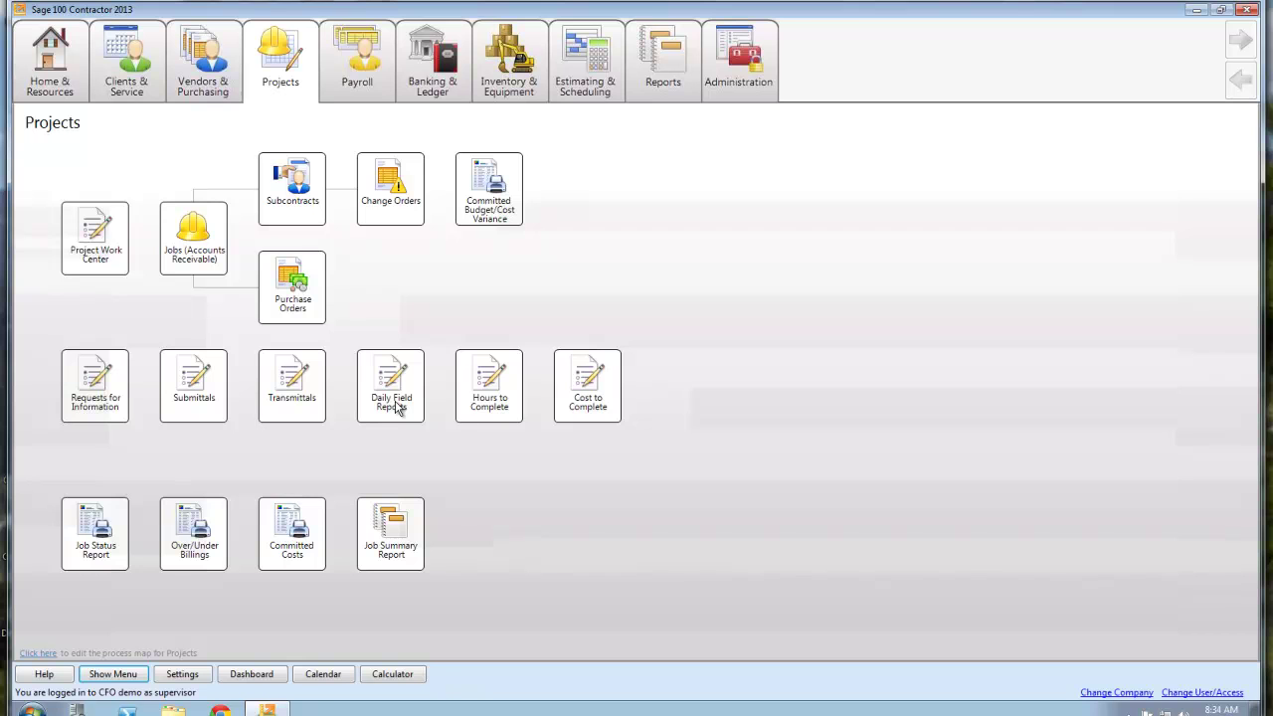
# Open daily field report 1 for Highway 39 and delete its piece-pay quantities row 5.
pyautogui.click(395, 401)
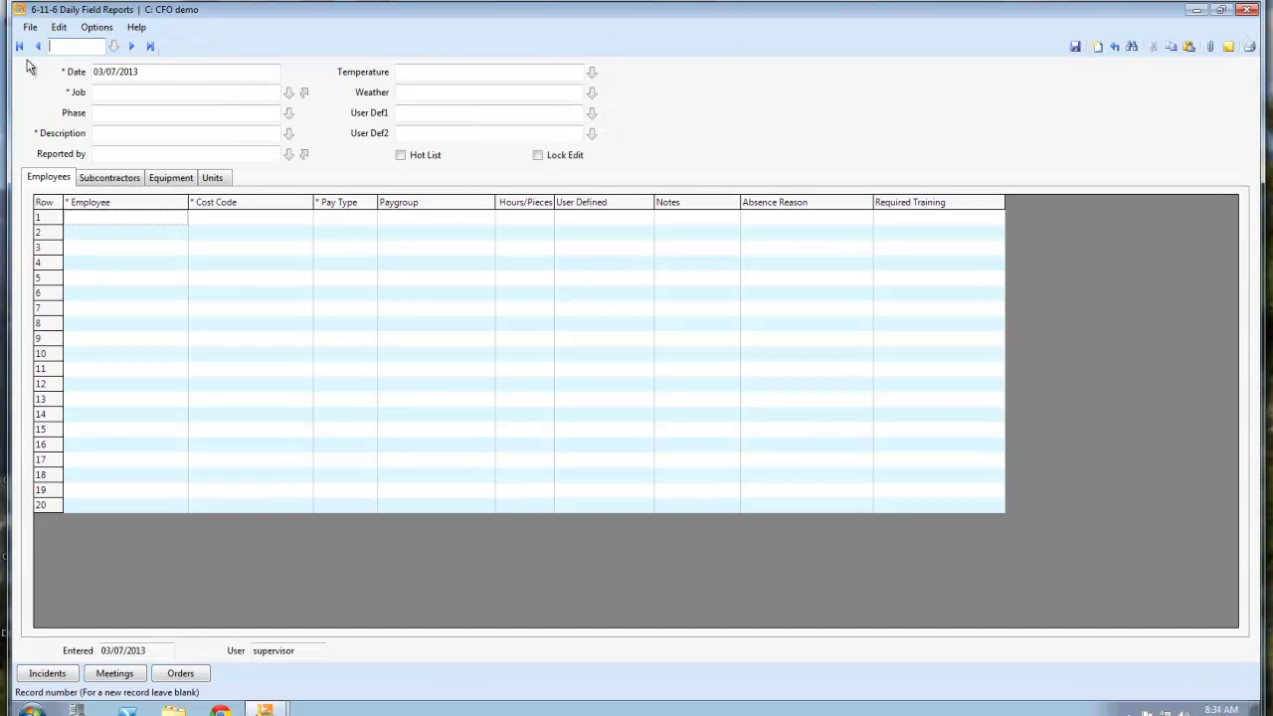
pyautogui.click(39, 48)
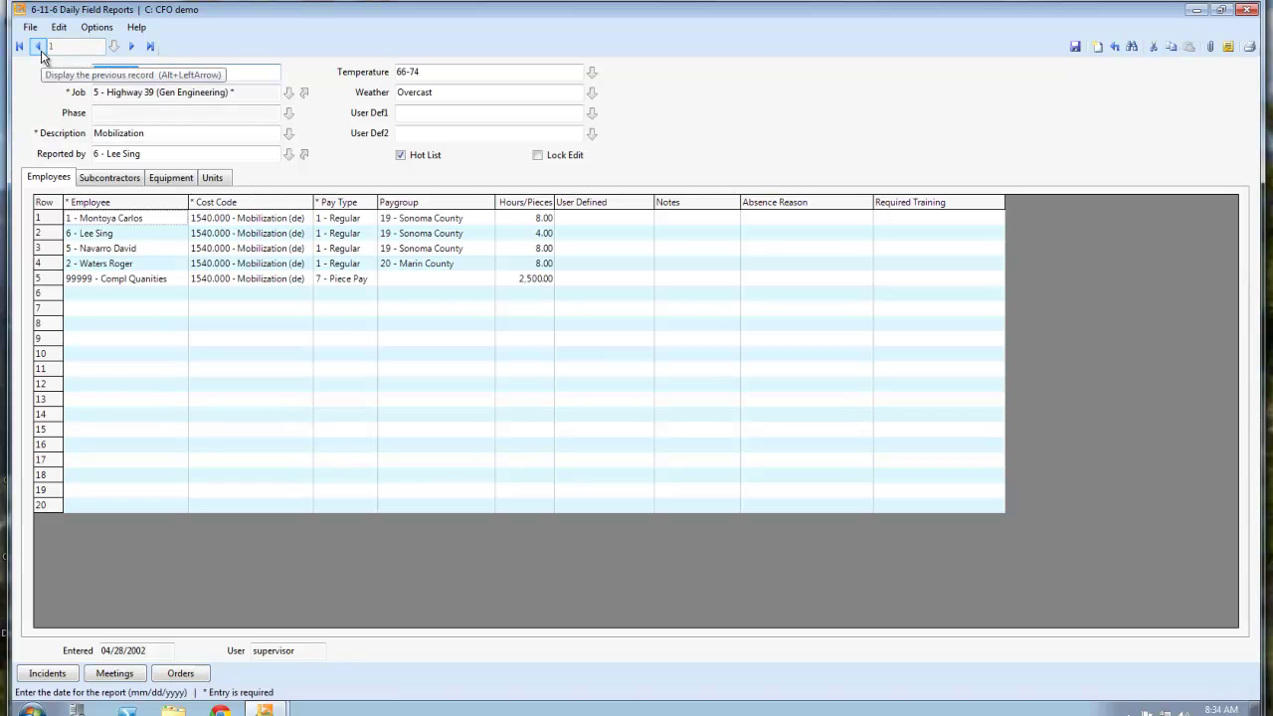
pyautogui.click(40, 293)
pyautogui.click(43, 281)
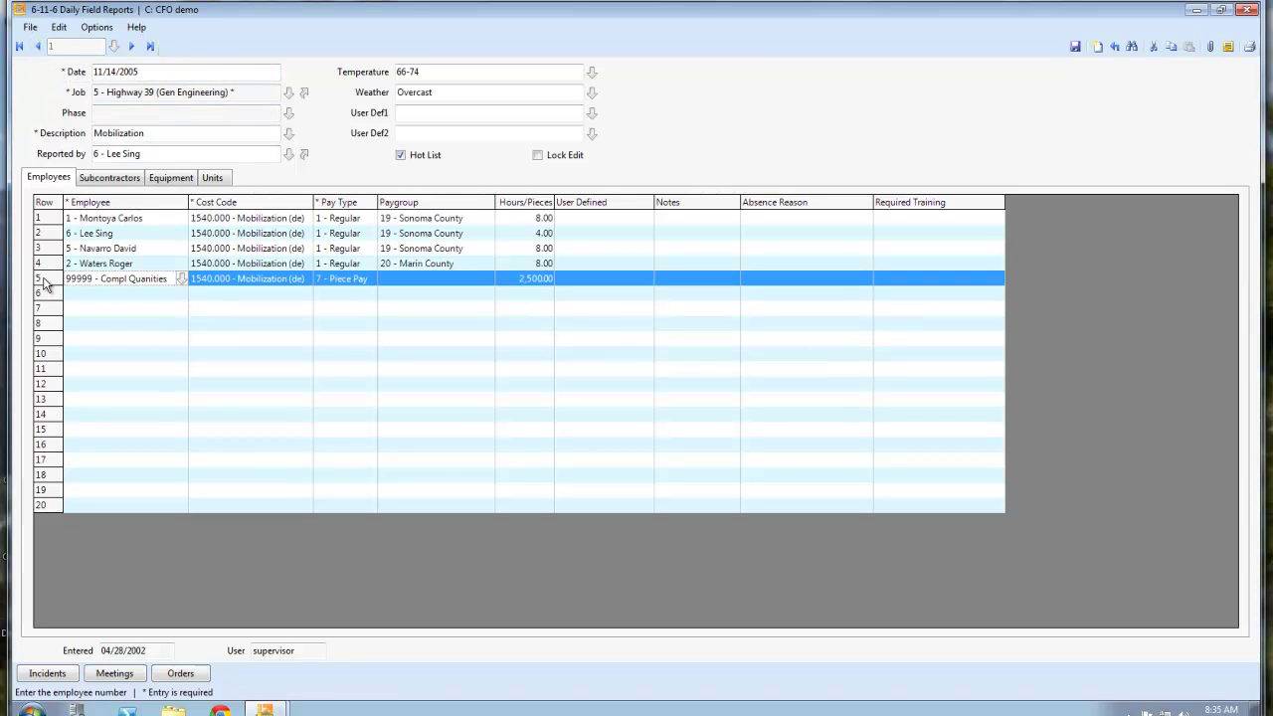
pyautogui.press('Delete')
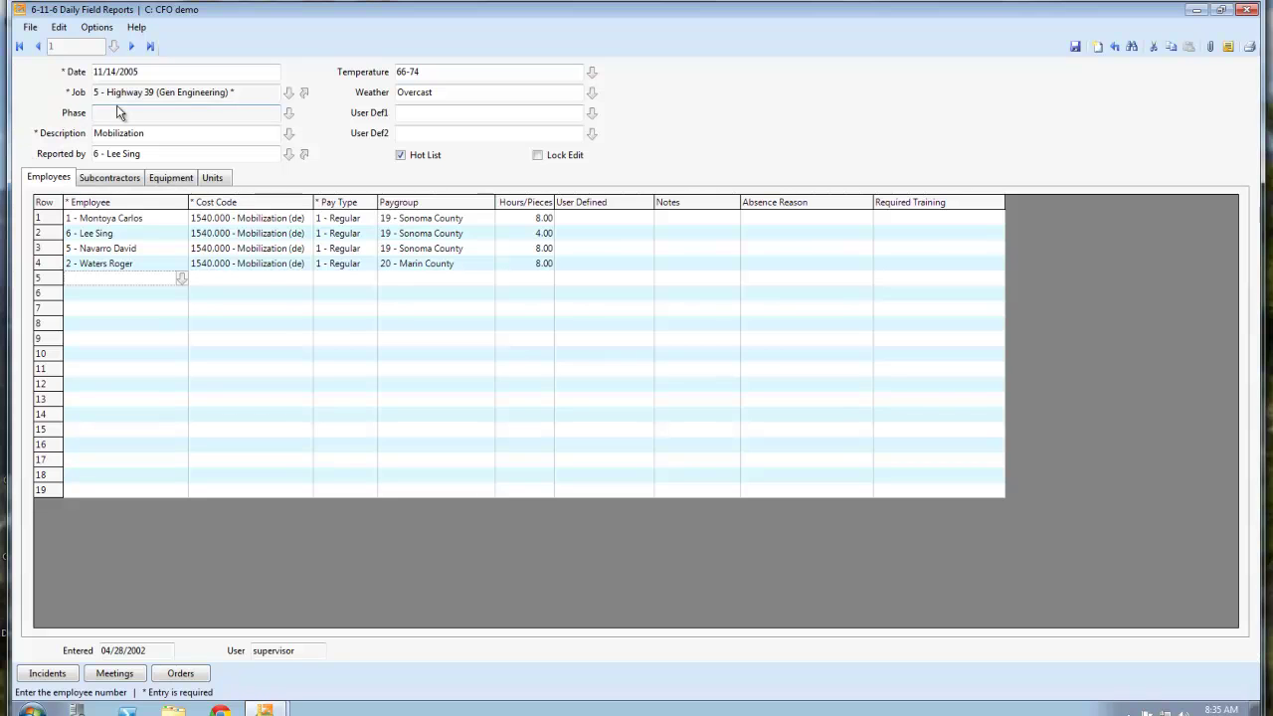
# Review the header: date, job, Mobilization description, reporter, 66-74 temperature and Overcast weather.
pyautogui.click(161, 75)
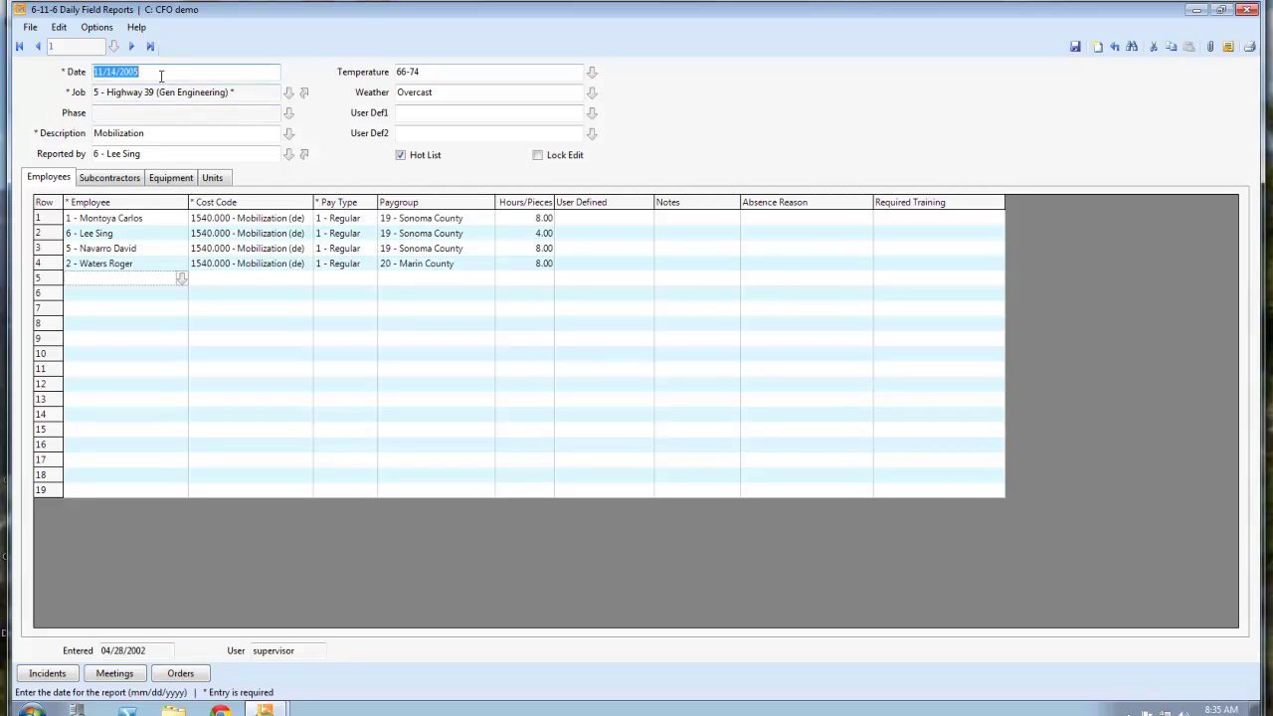
pyautogui.moveTo(249, 92); pyautogui.dragTo(79, 94)
pyautogui.click(178, 130)
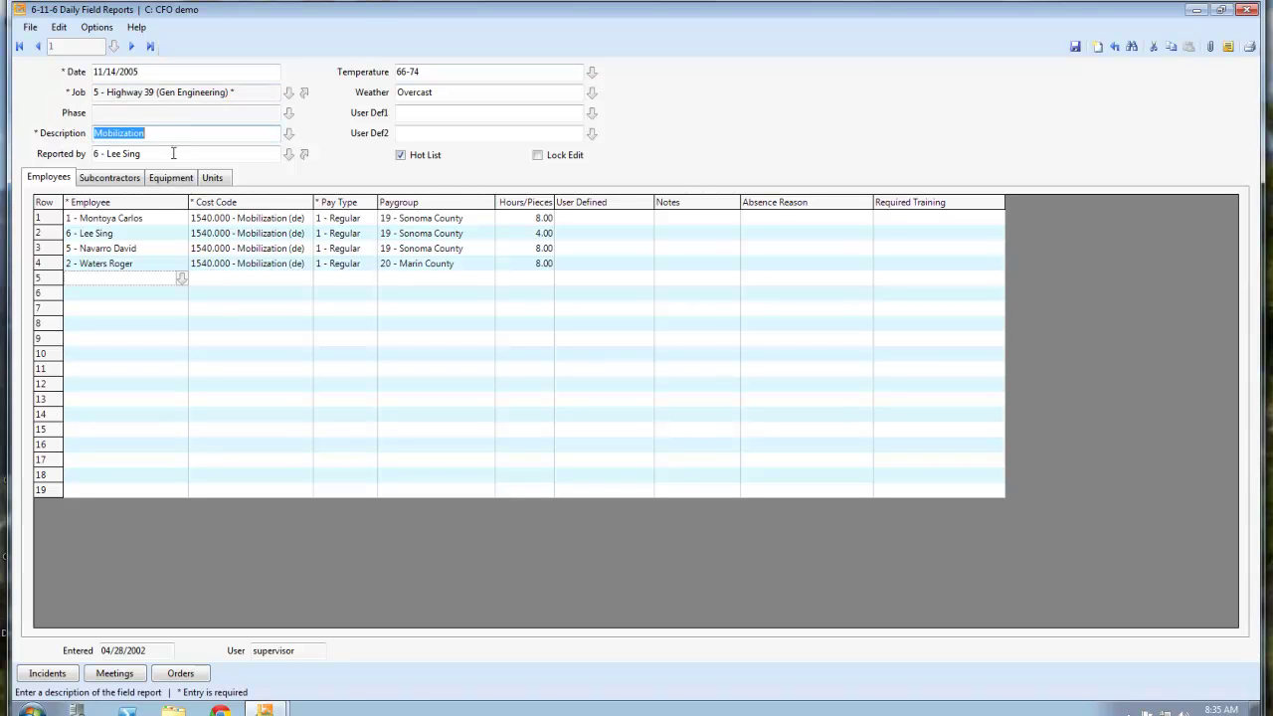
pyautogui.click(174, 153)
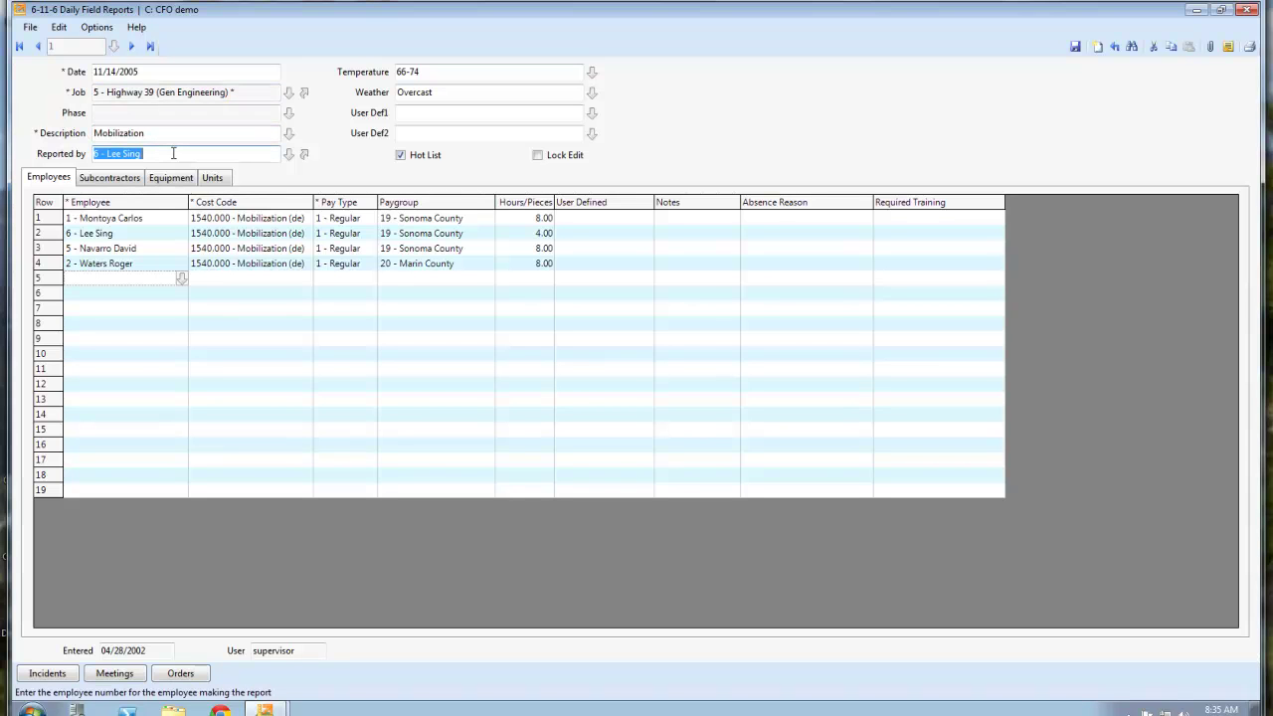
pyautogui.click(433, 72)
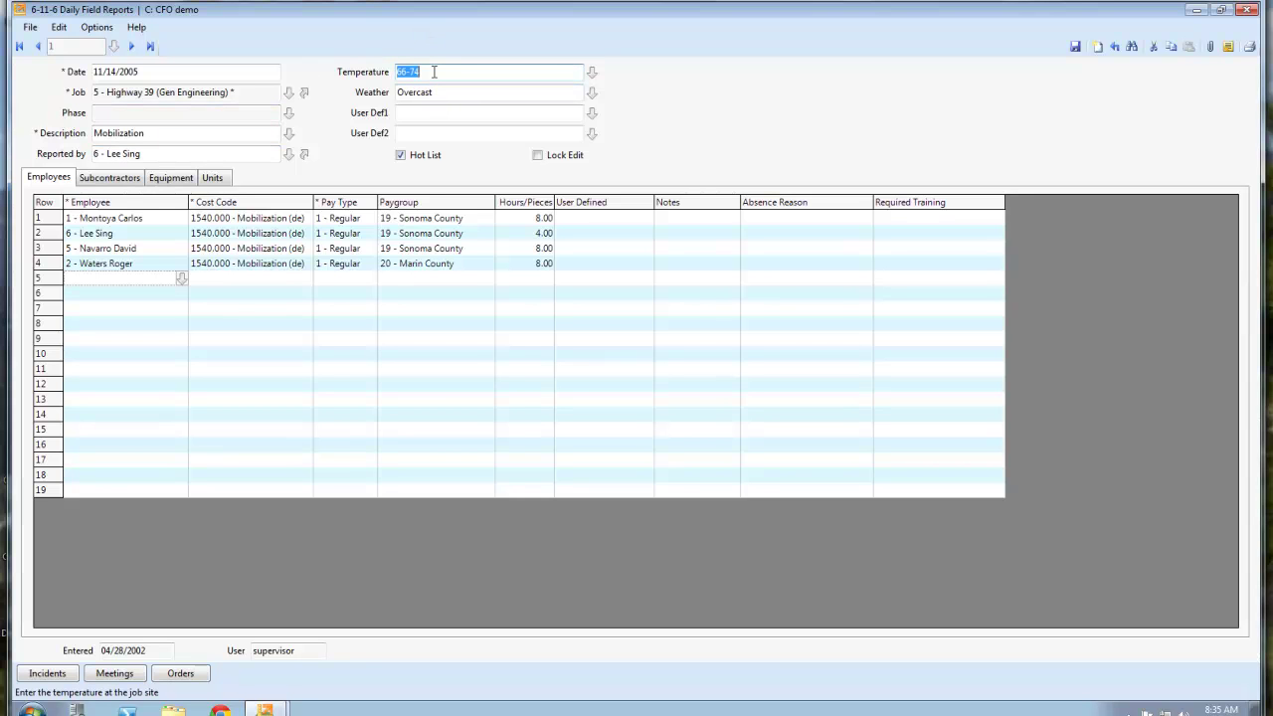
pyautogui.click(440, 90)
pyautogui.click(416, 114)
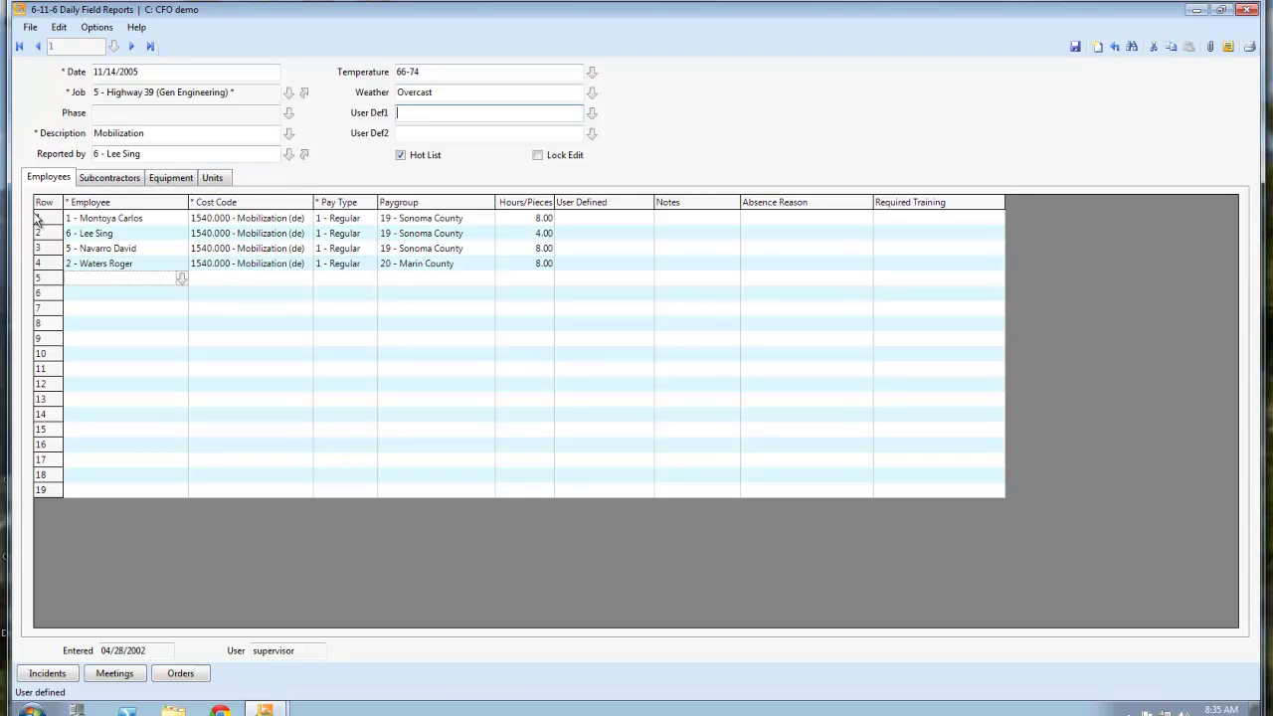
# Review employee rows 1-4: Employee, Cost Code, Pay Type, Paygroup and Hours/Pieces columns.
pyautogui.moveTo(41, 219); pyautogui.dragTo(44, 264)
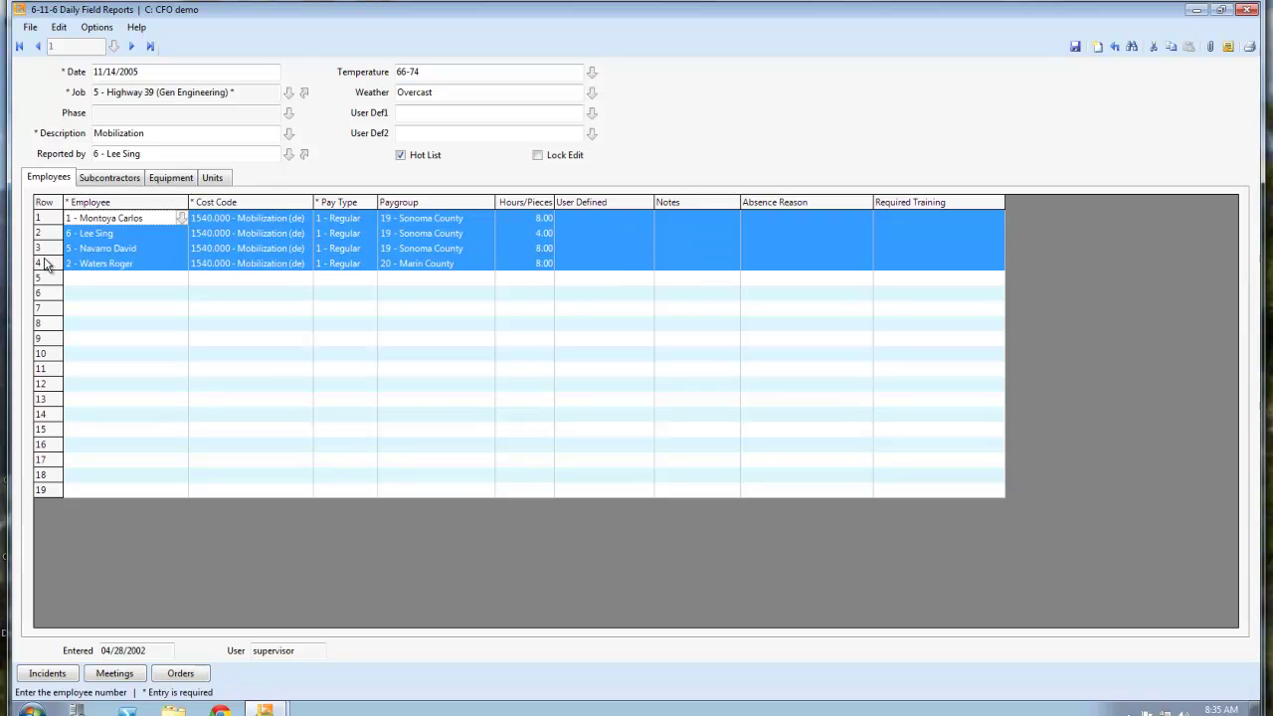
pyautogui.click(114, 204)
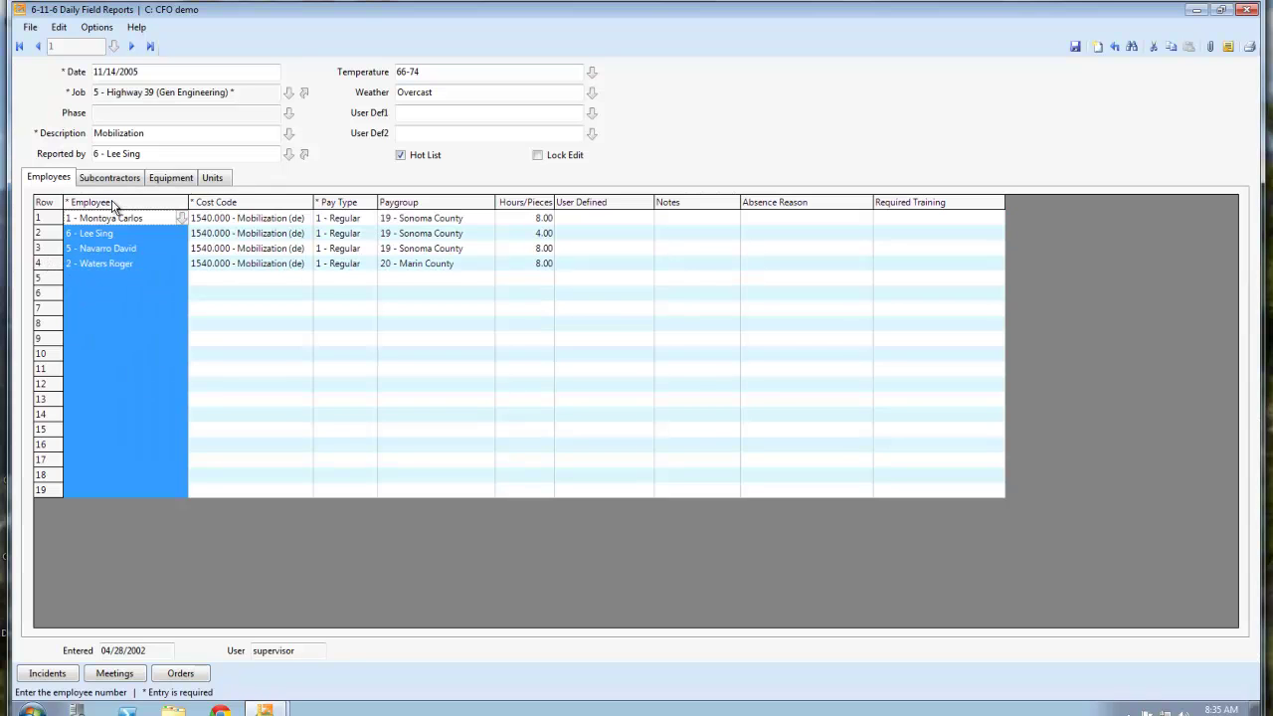
pyautogui.click(237, 204)
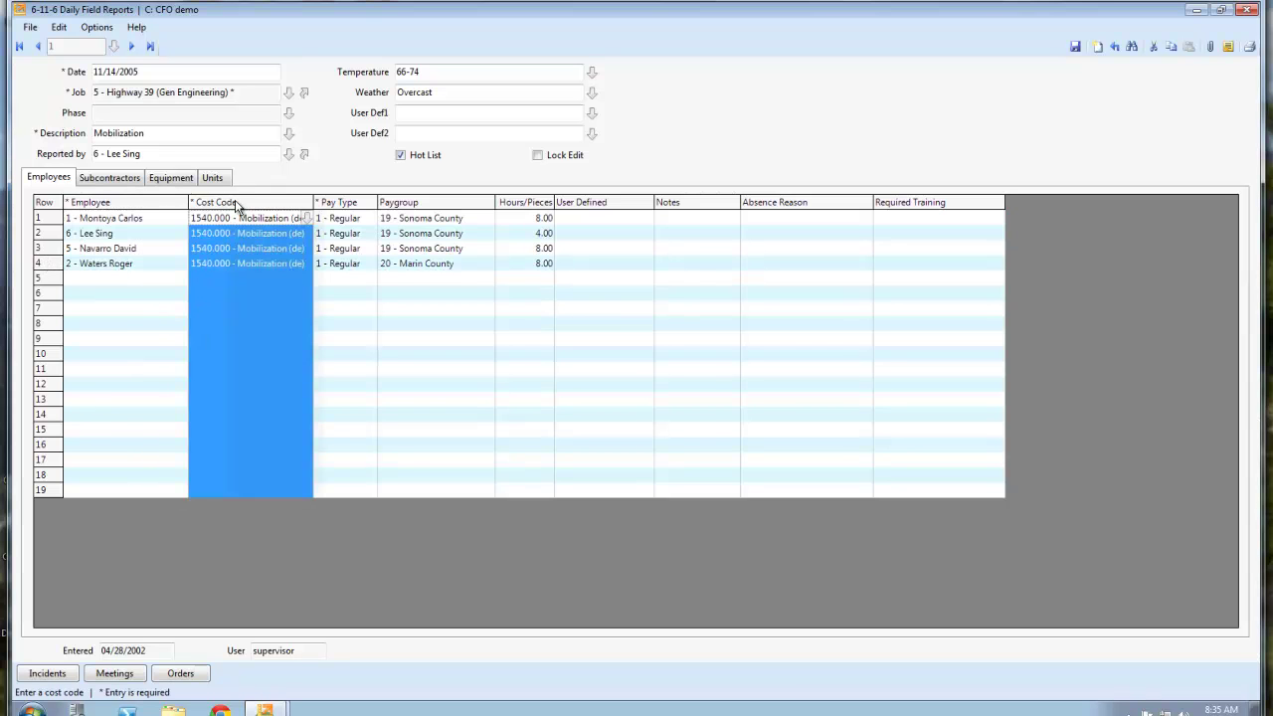
pyautogui.click(346, 205)
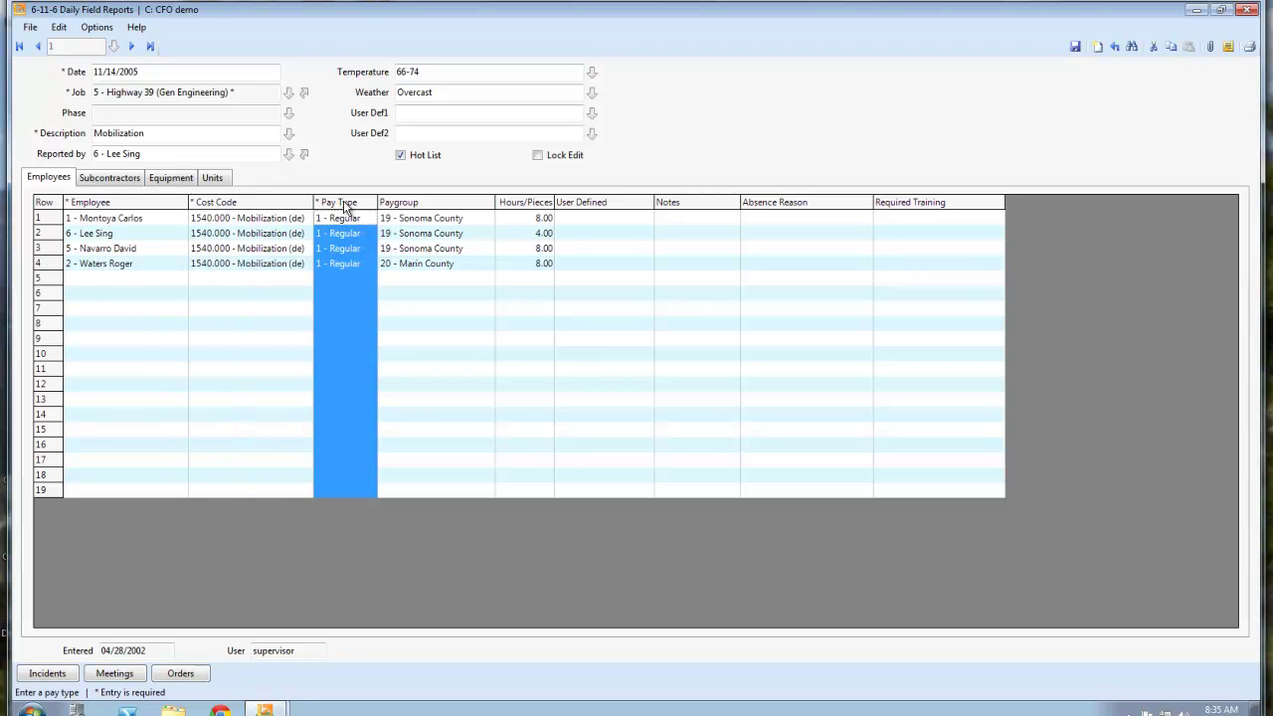
pyautogui.click(413, 204)
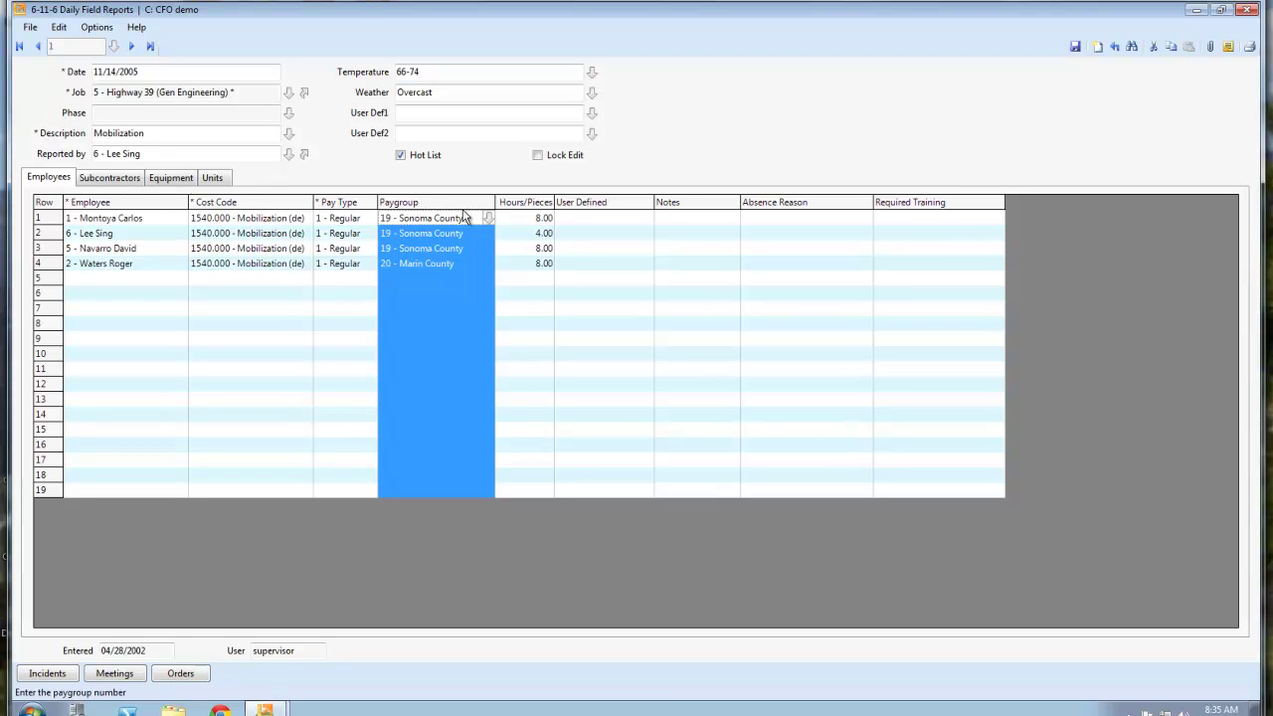
pyautogui.moveTo(533, 220); pyautogui.dragTo(529, 262)
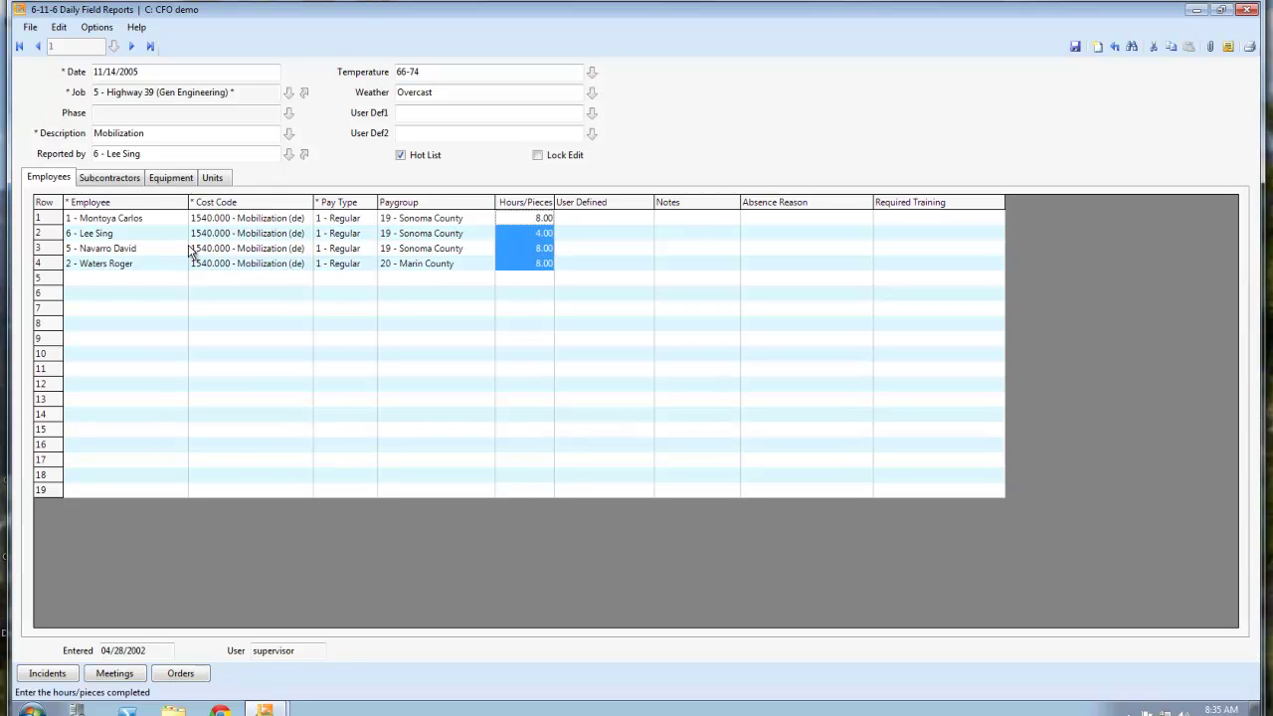
# Check subcontractor and equipment entries, widen the equipment Unit column, and bring up the incidents list.
pyautogui.click(121, 179)
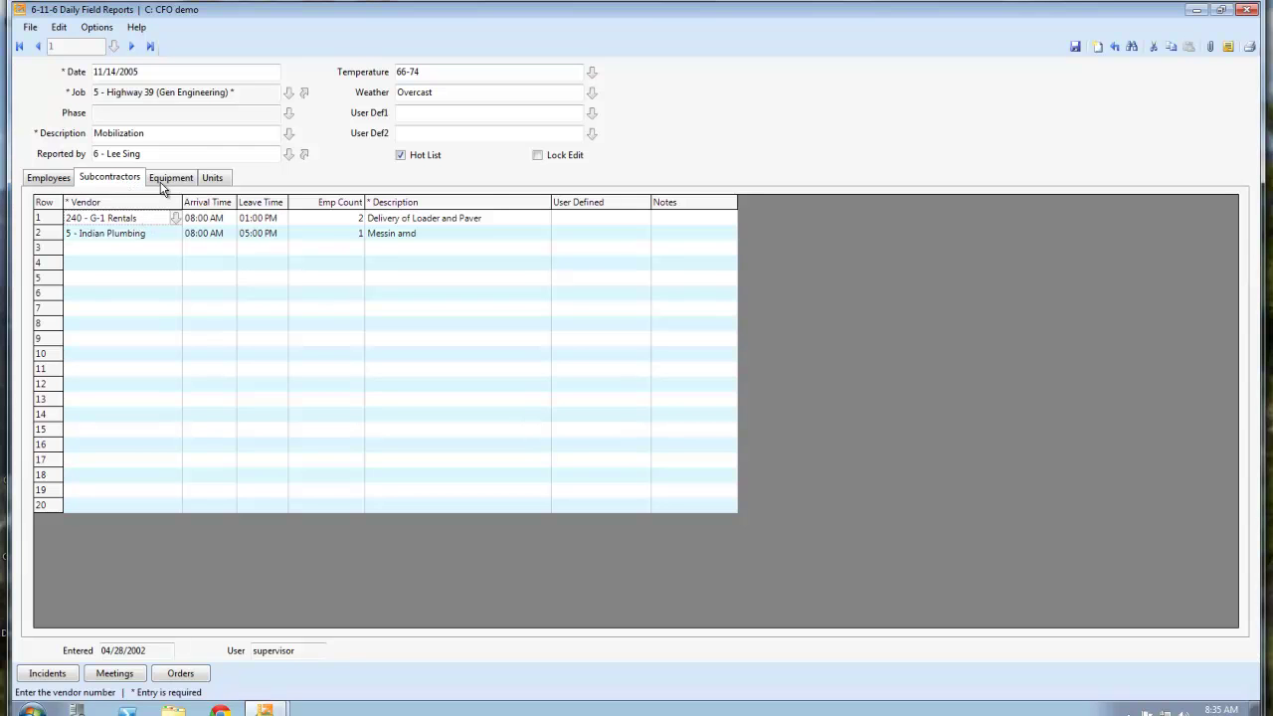
pyautogui.click(166, 179)
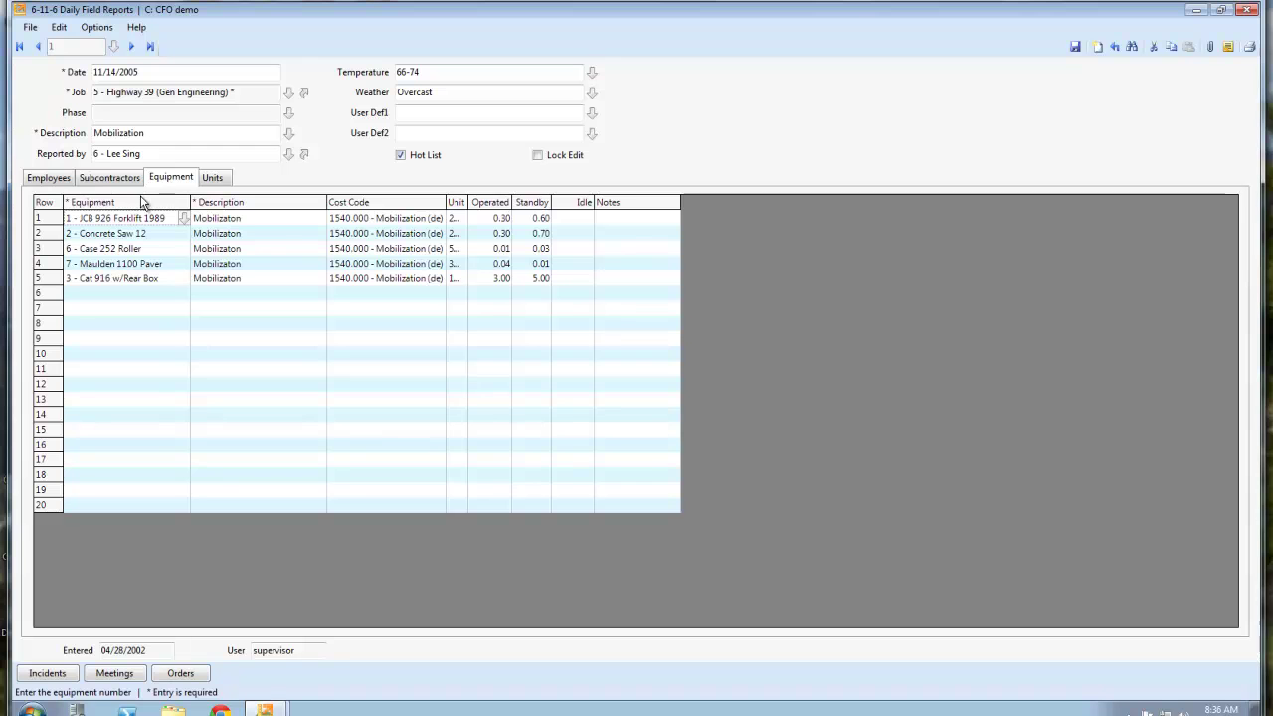
pyautogui.click(360, 204)
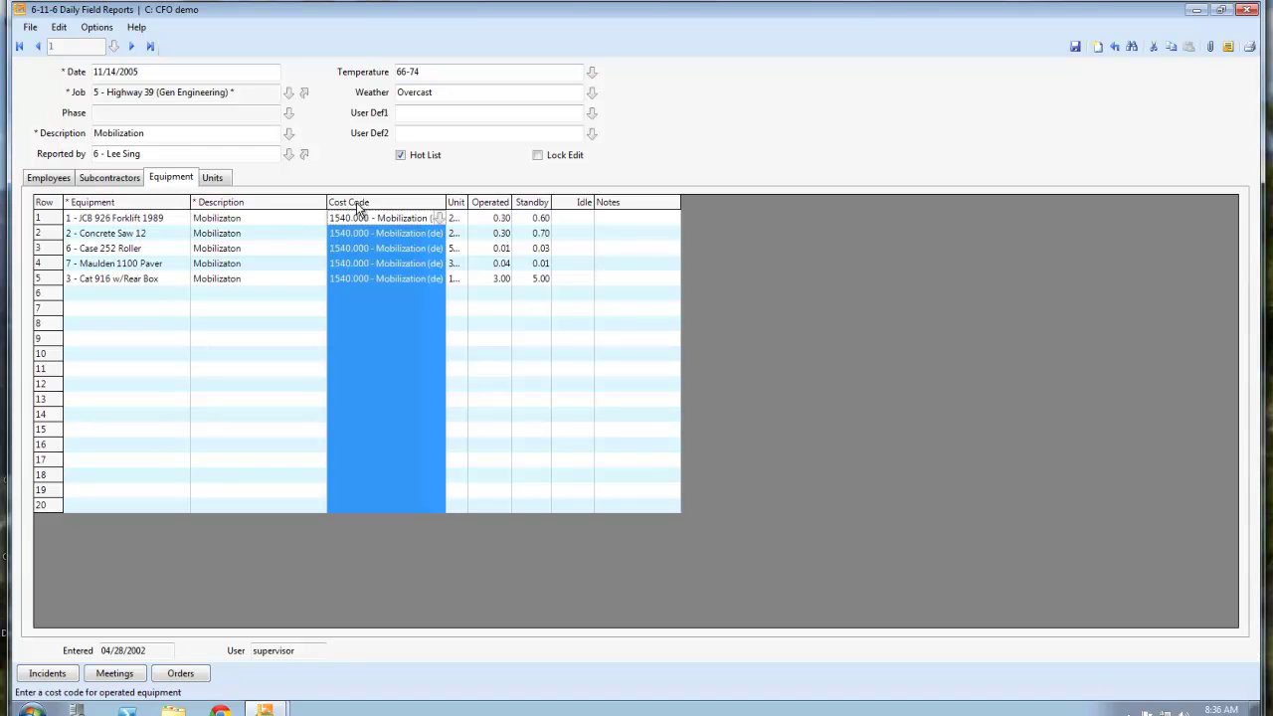
pyautogui.moveTo(468, 204); pyautogui.dragTo(500, 203)
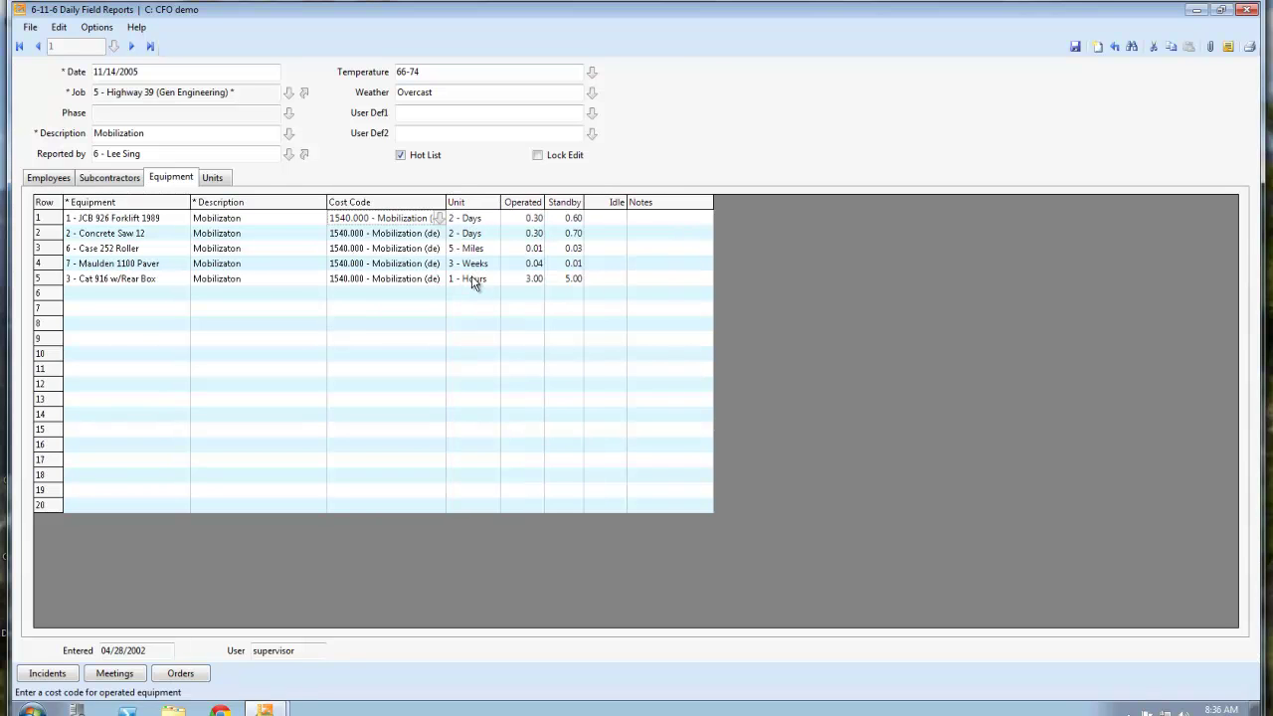
pyautogui.click(530, 203)
pyautogui.click(570, 204)
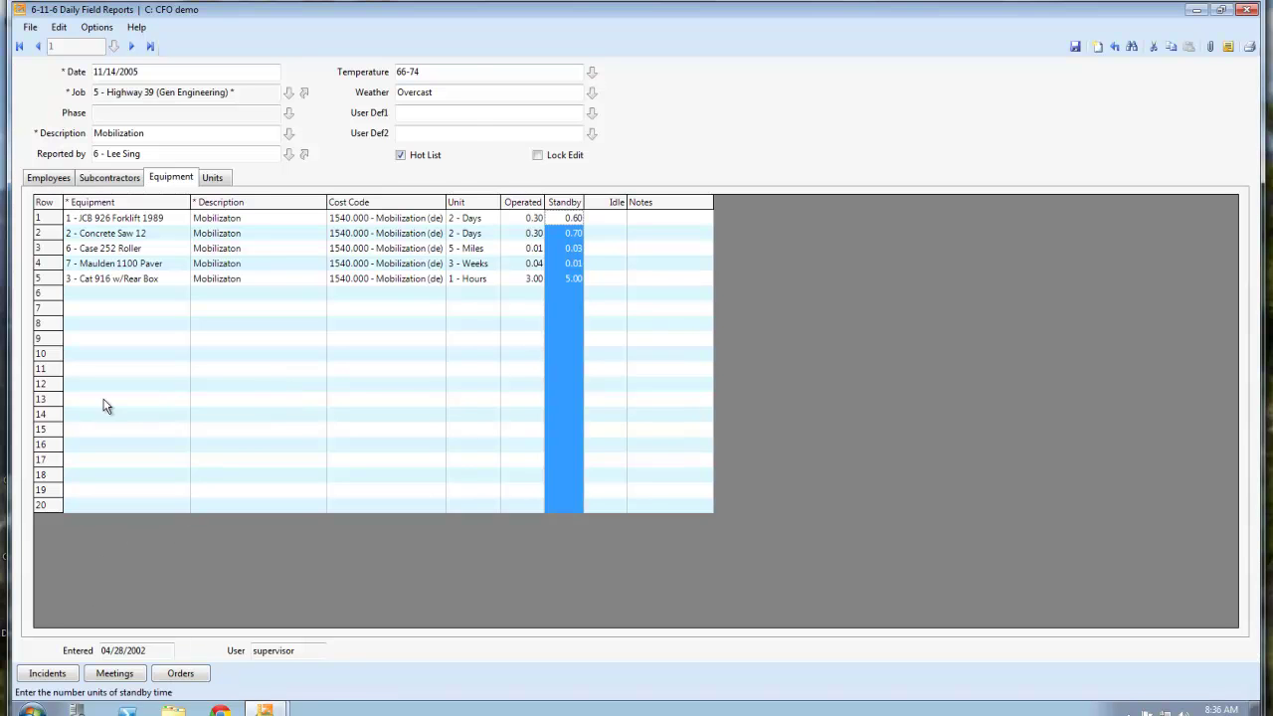
pyautogui.click(49, 675)
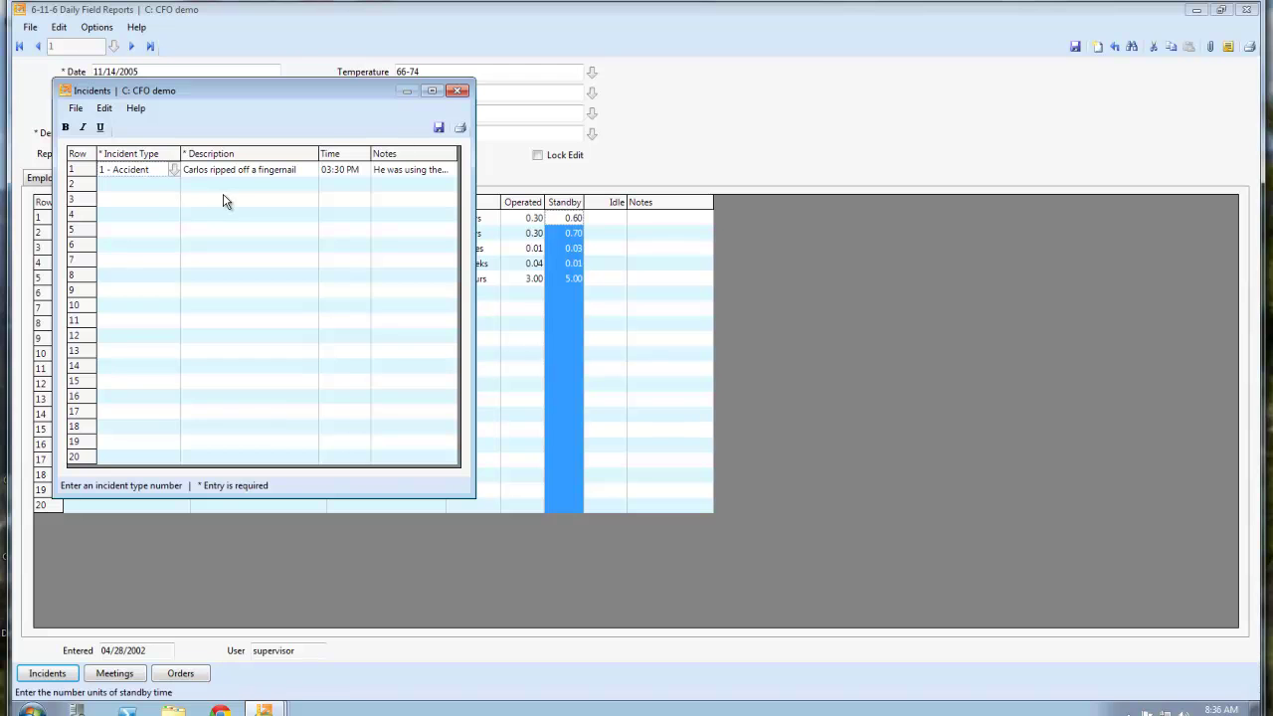
# Close the incidents list and view the meeting's full notes in the meetings list.
pyautogui.click(459, 91)
pyautogui.click(115, 673)
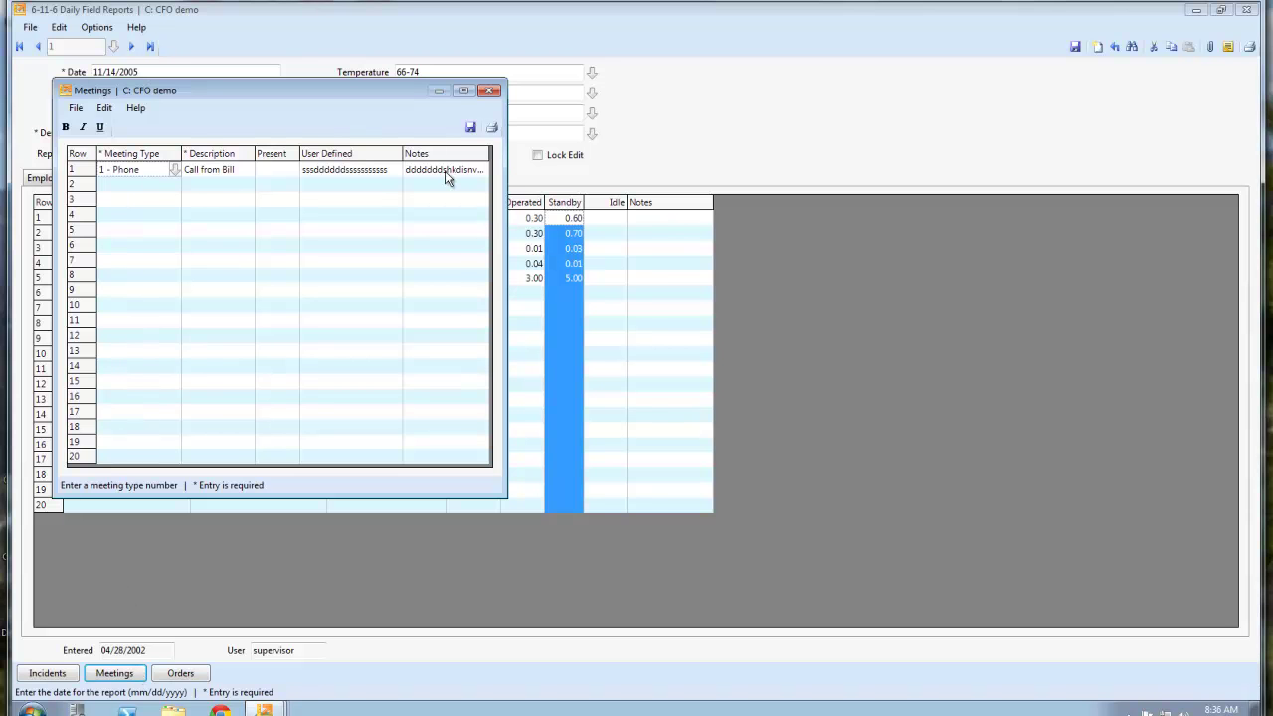
pyautogui.doubleClick(446, 177)
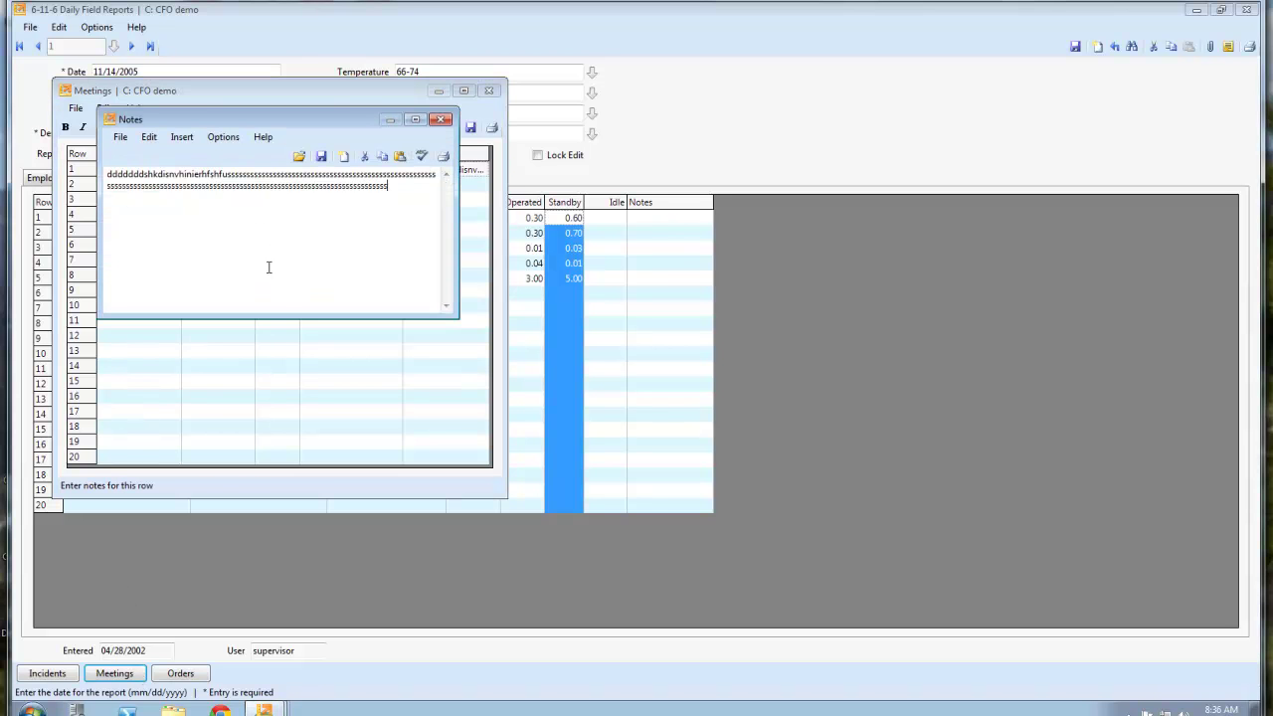
pyautogui.click(443, 121)
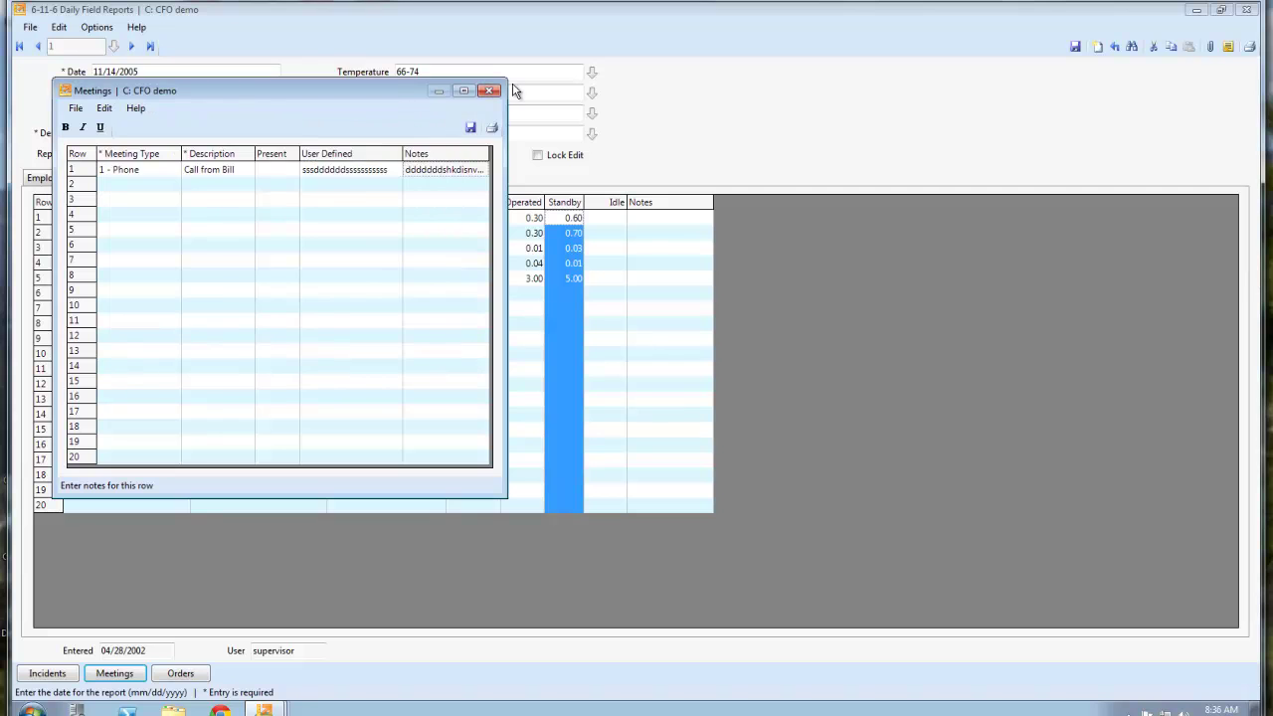
# Close the meetings list and the daily field report, discarding unsaved changes.
pyautogui.click(487, 91)
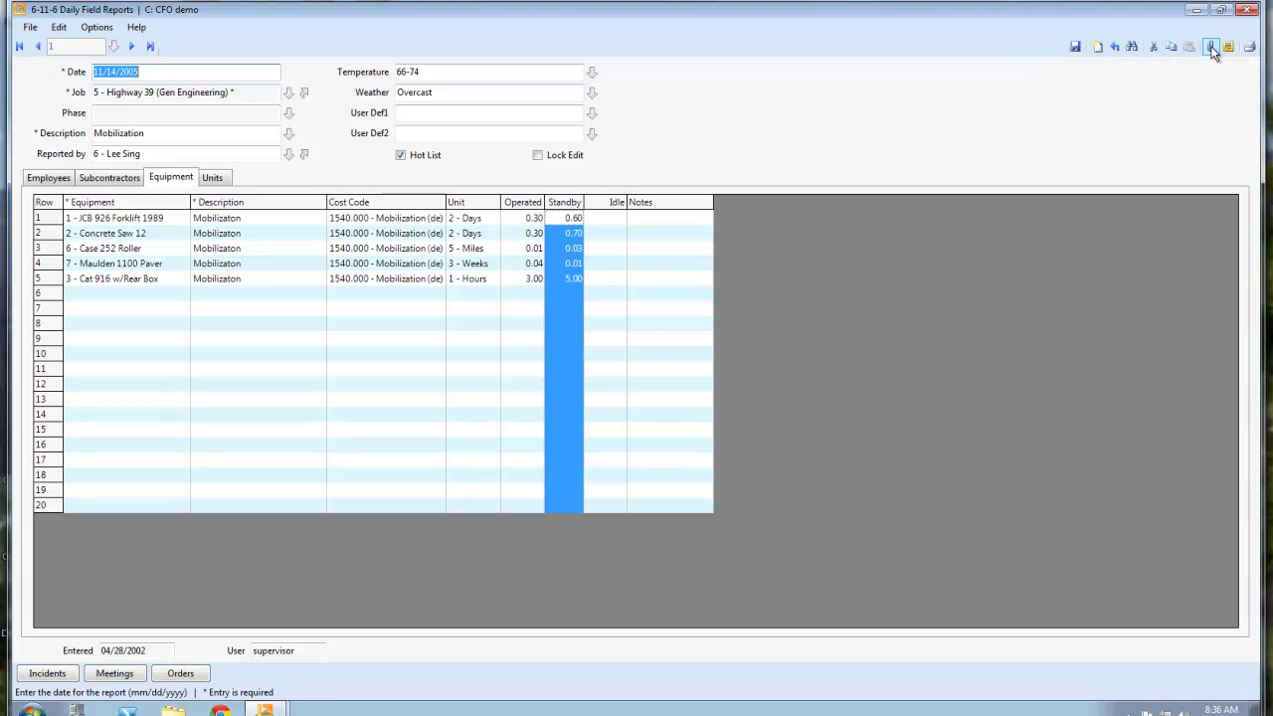
pyautogui.click(1246, 9)
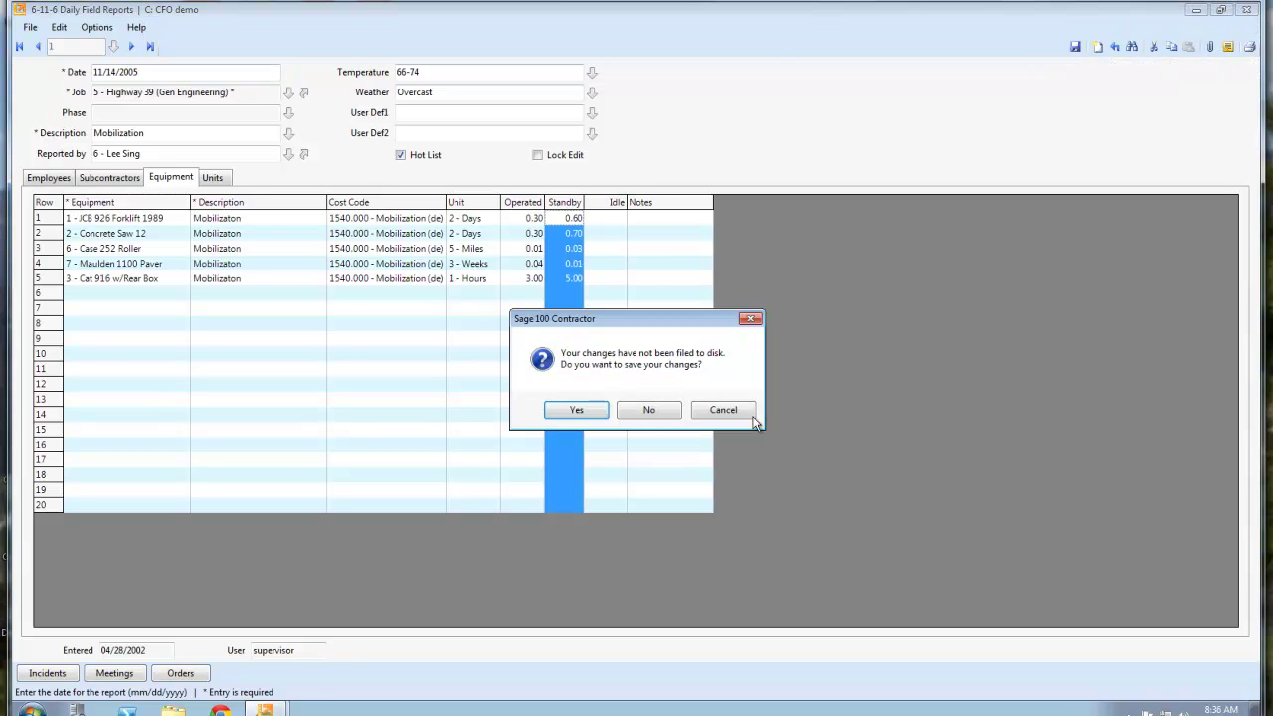
pyautogui.click(651, 410)
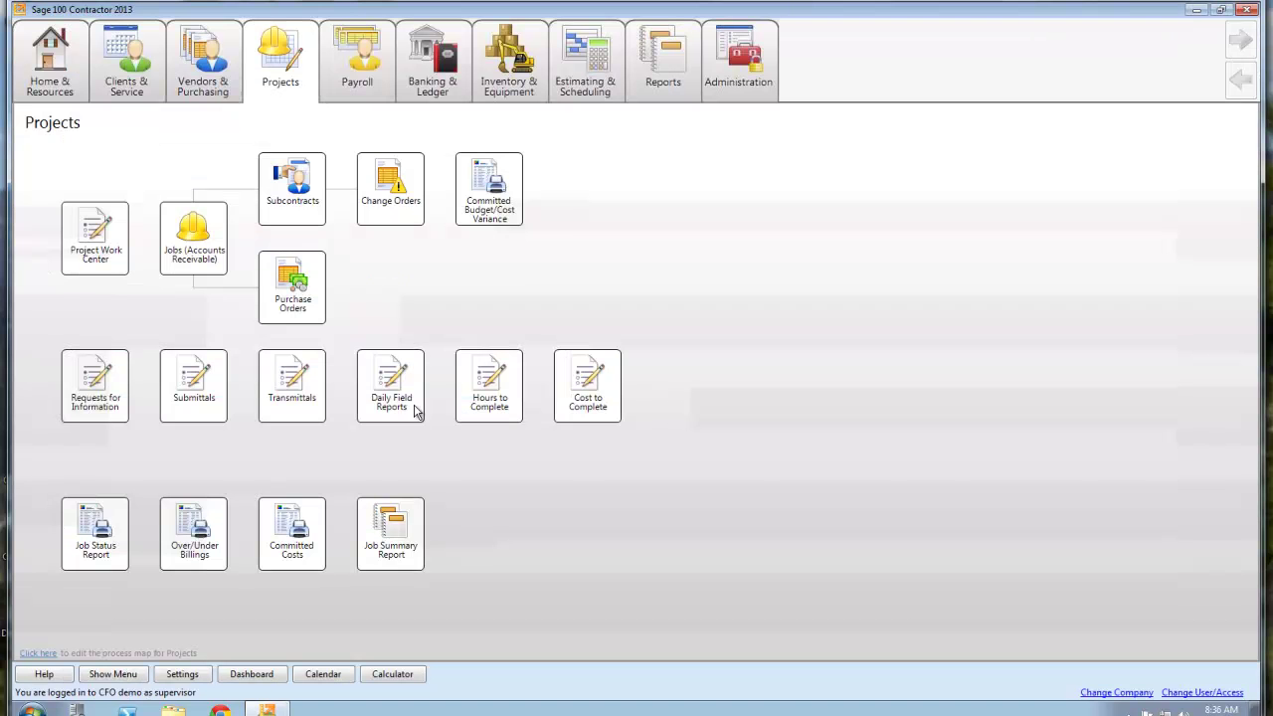
pyautogui.click(123, 396)
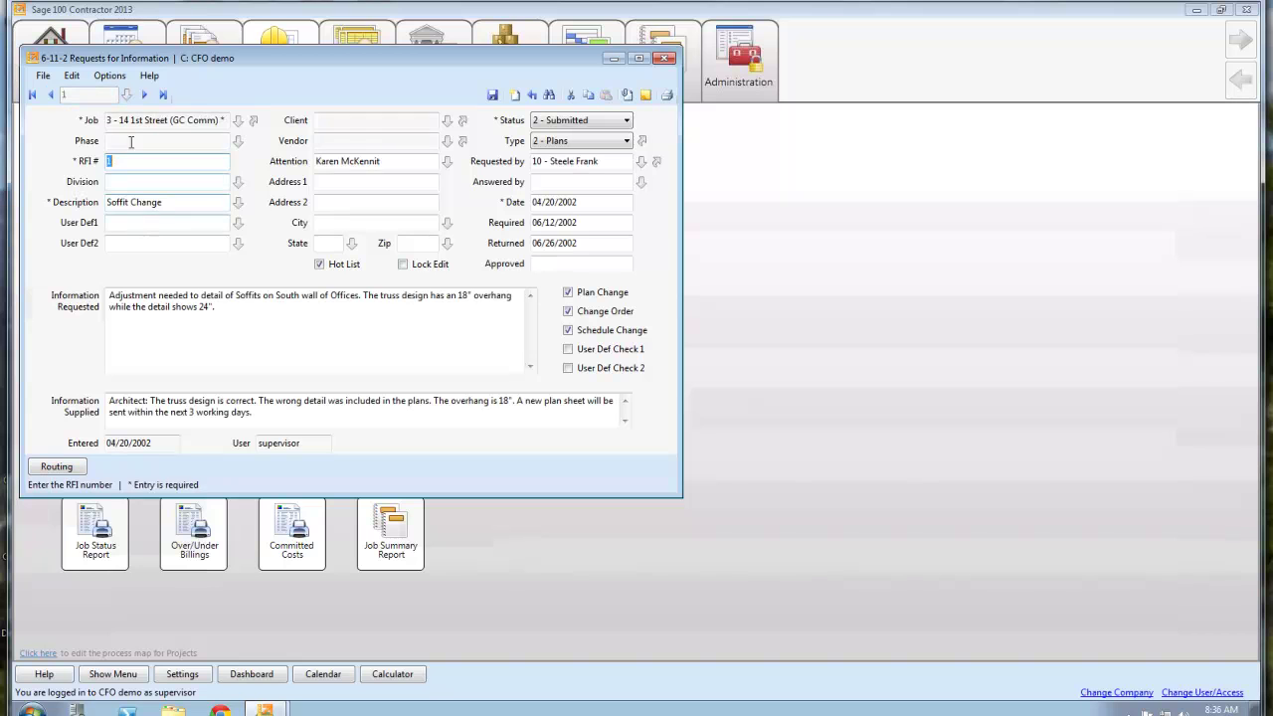
pyautogui.click(170, 121)
pyautogui.click(166, 158)
pyautogui.click(178, 204)
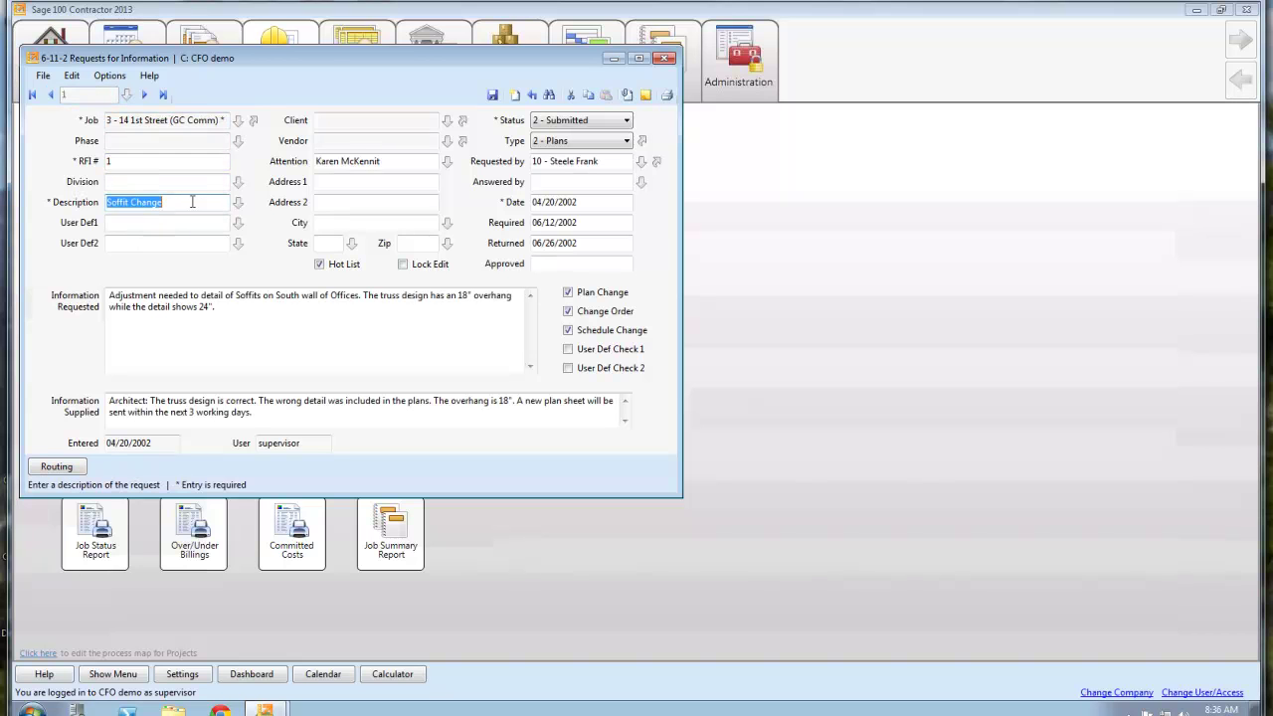
pyautogui.click(388, 162)
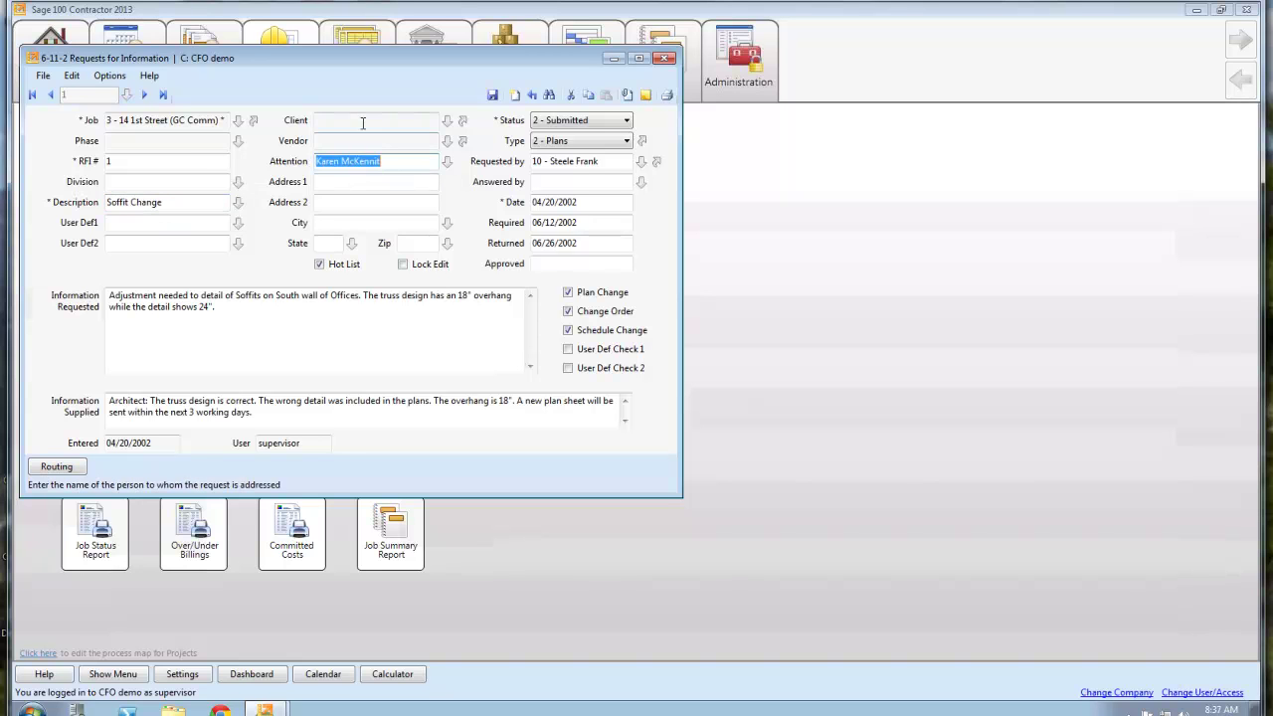
pyautogui.click(446, 124)
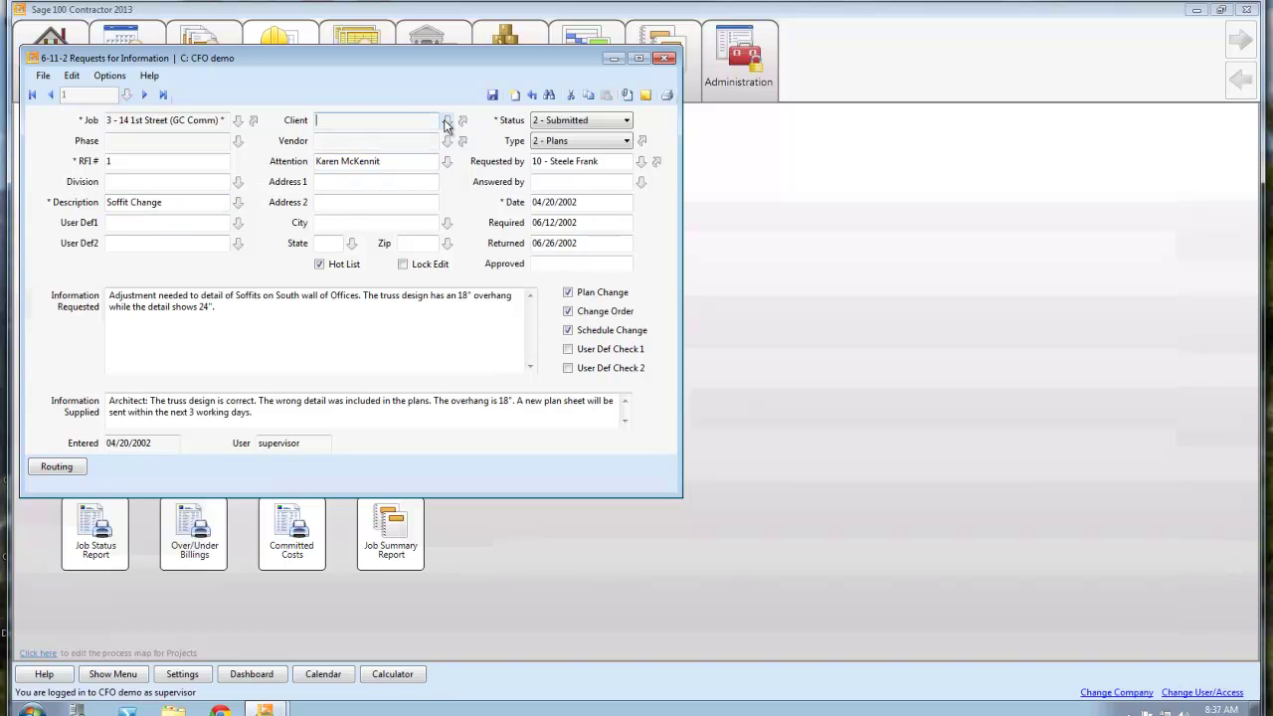
pyautogui.click(401, 144)
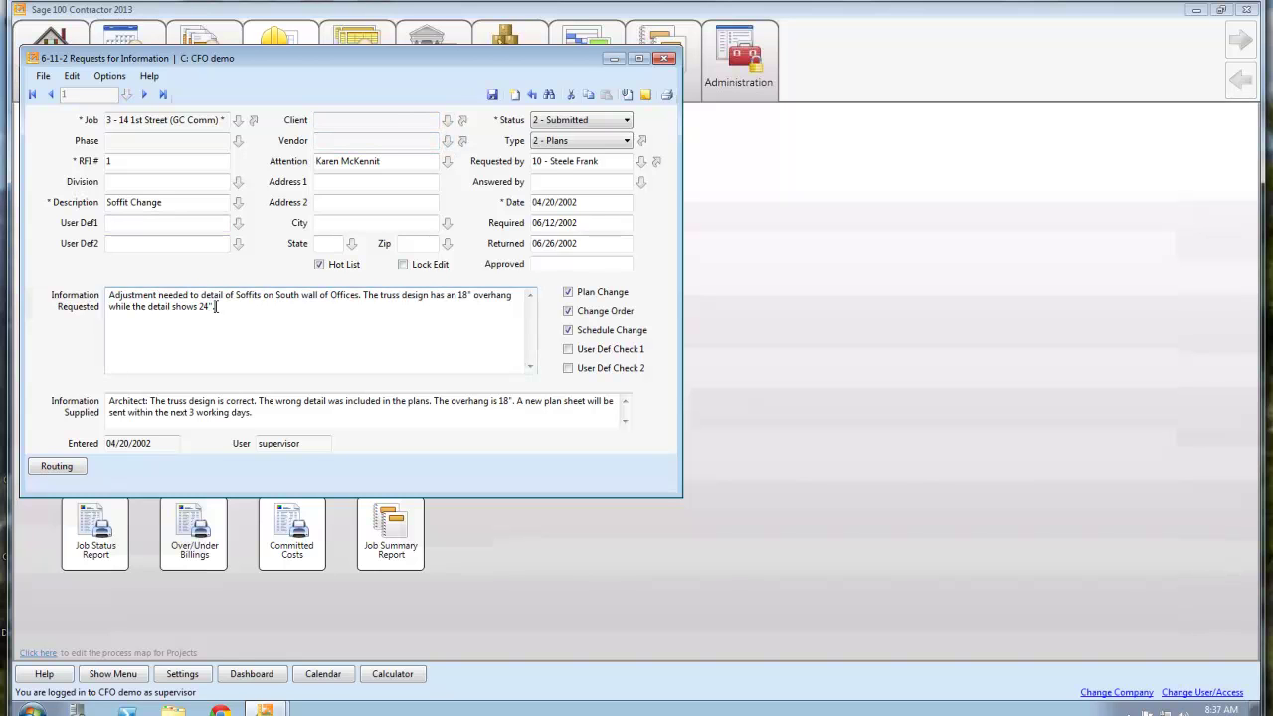
# Review the requested information, architect's answer, required 06/12/2002 and returned 06/26/2002 dates, and requester.
pyautogui.moveTo(216, 307); pyautogui.dragTo(108, 296)
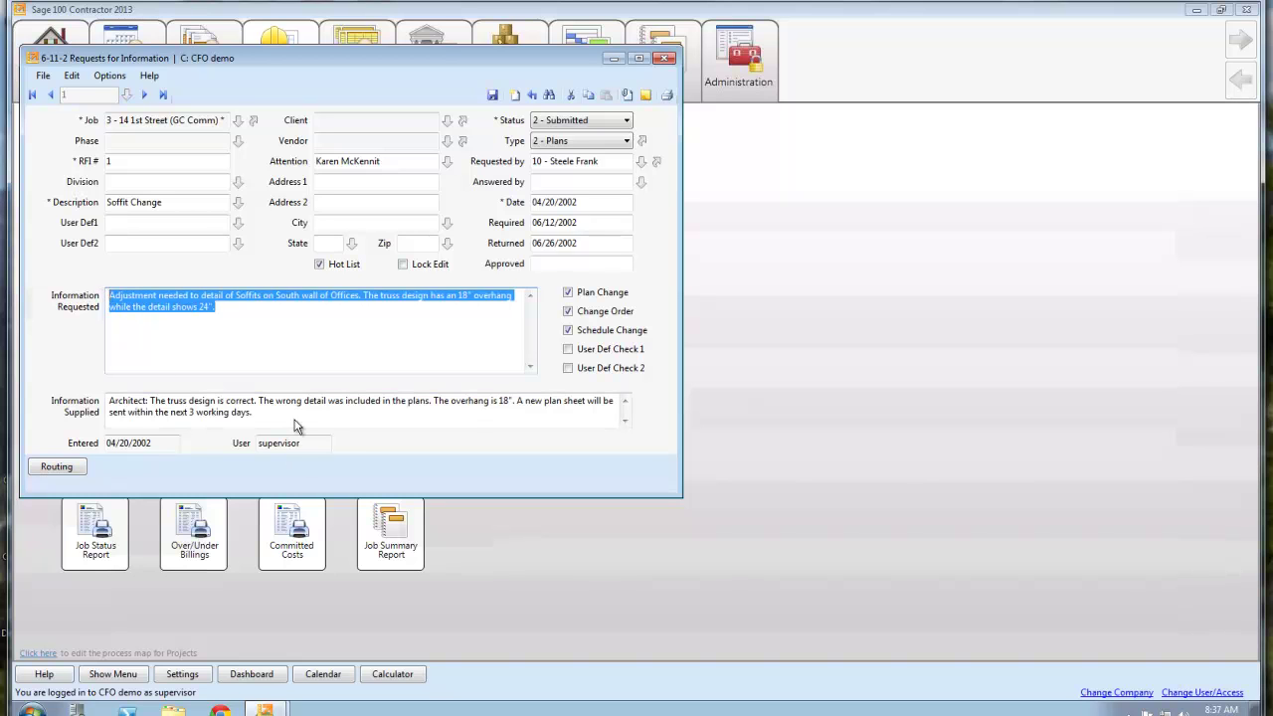
pyautogui.moveTo(253, 413); pyautogui.dragTo(92, 400)
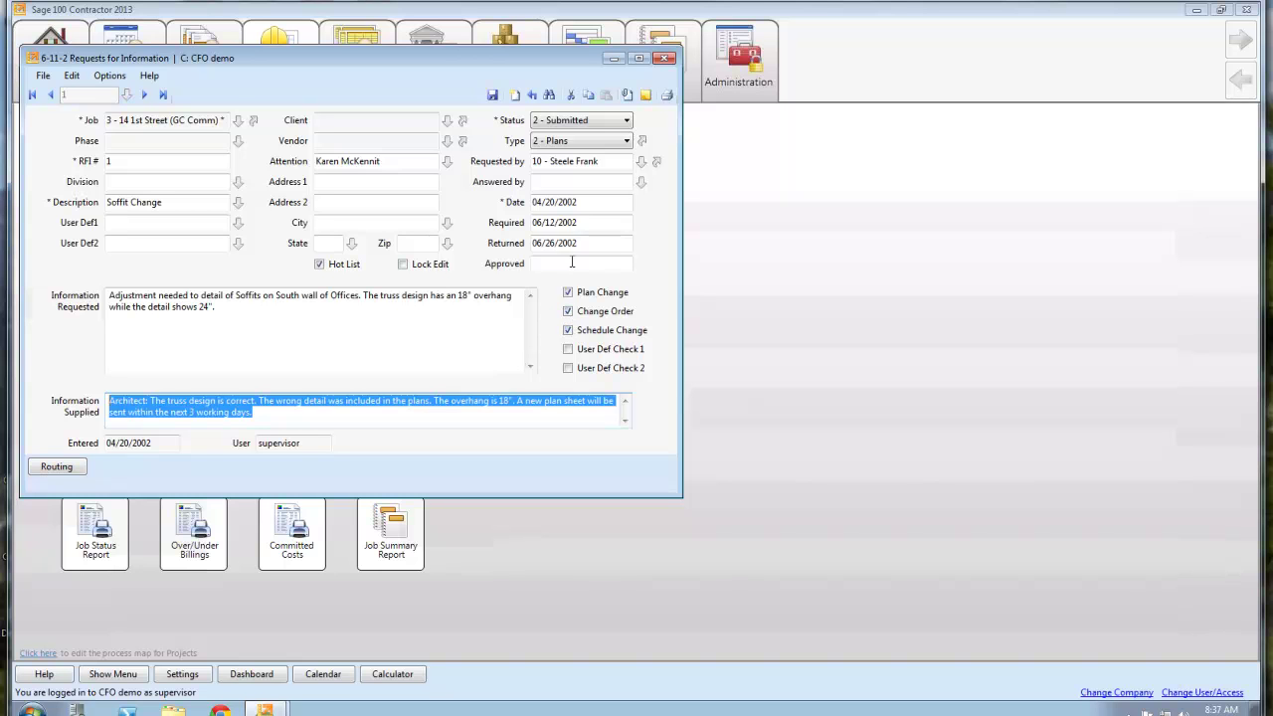
pyautogui.click(592, 222)
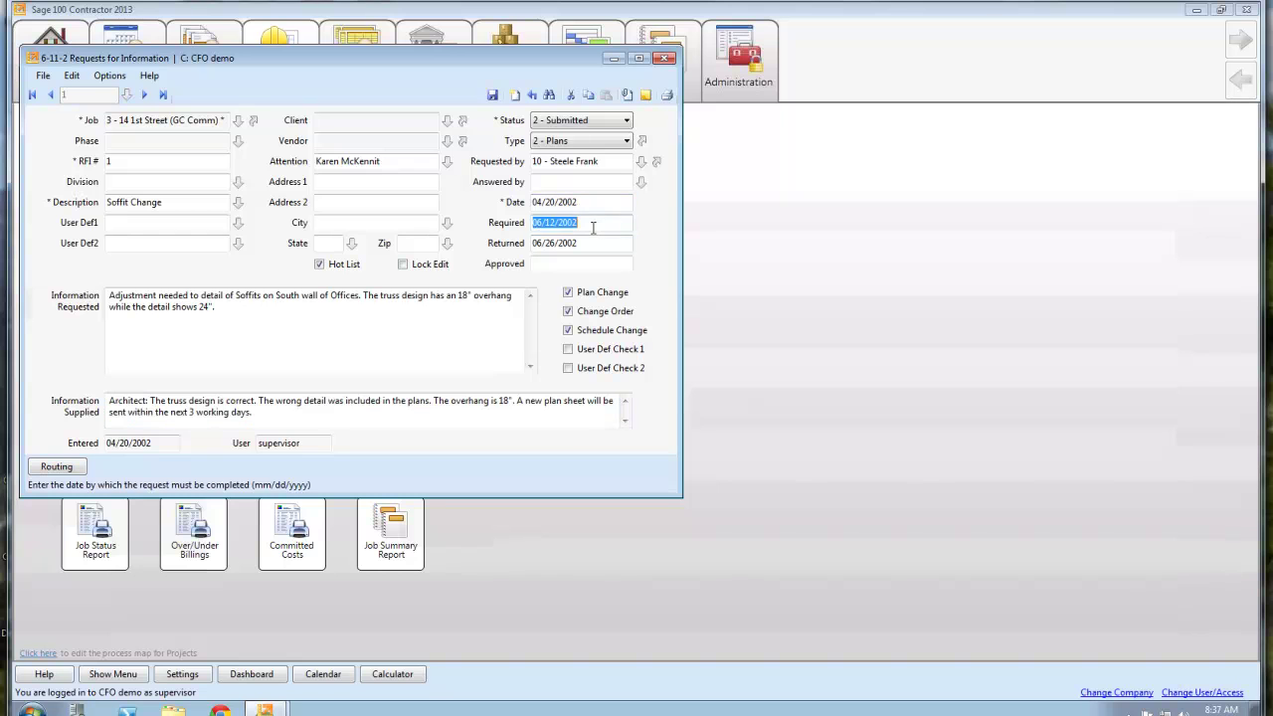
pyautogui.click(592, 242)
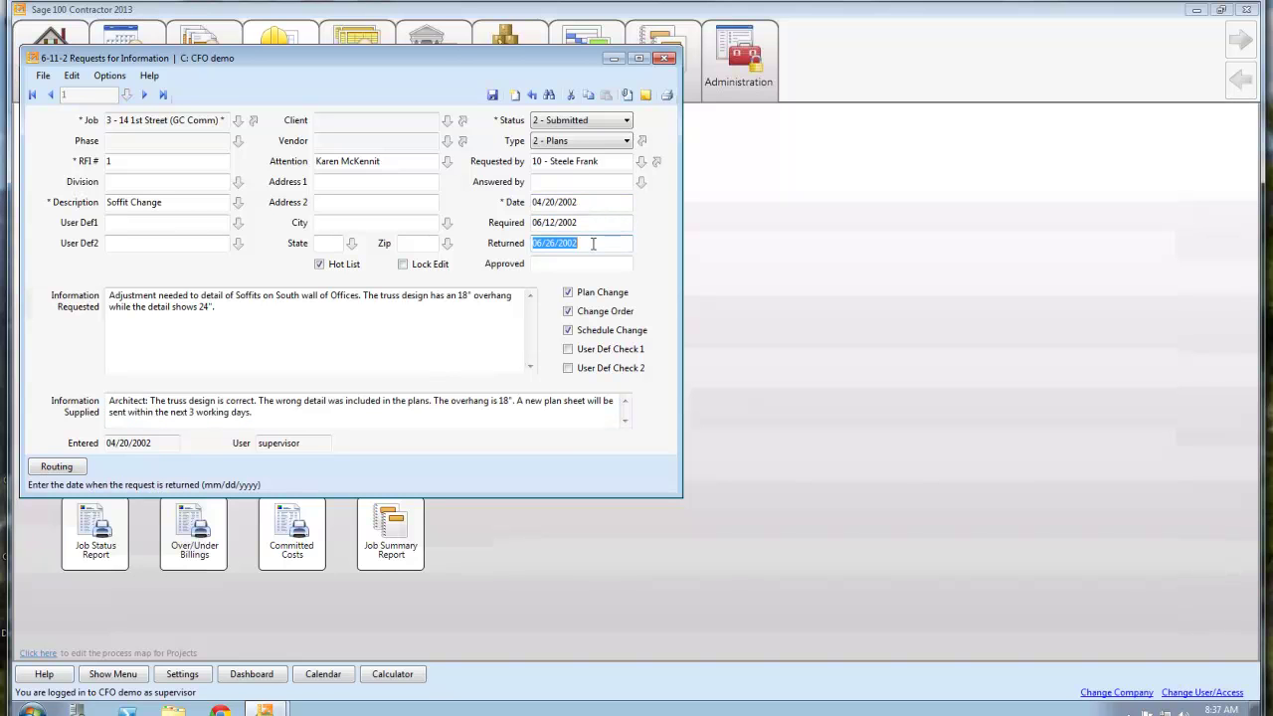
pyautogui.click(589, 263)
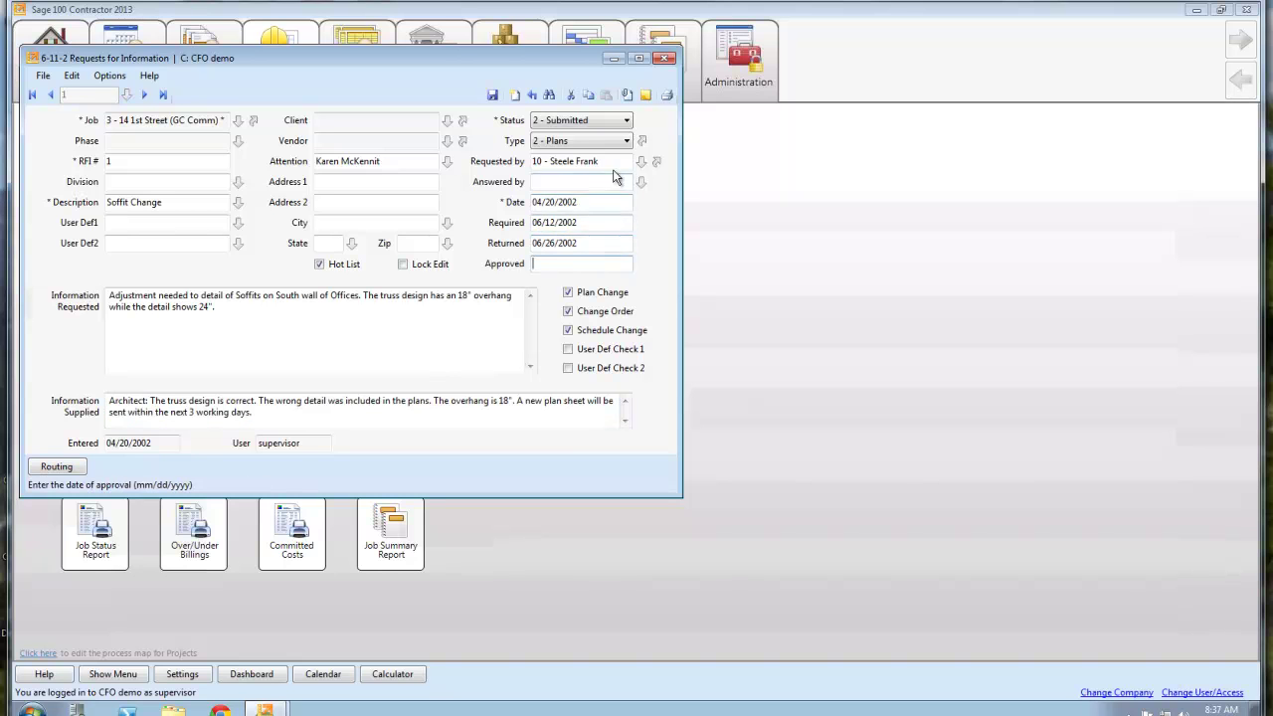
pyautogui.click(615, 162)
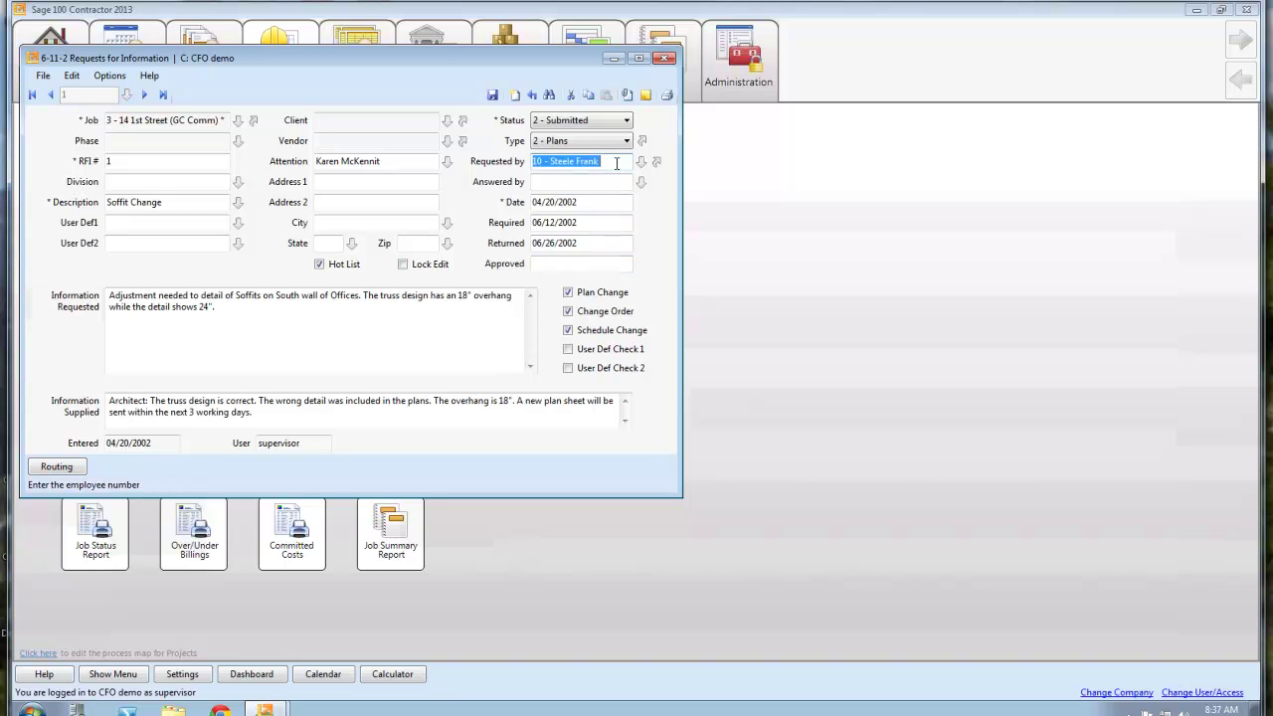
# Run the Request for Information by Job query and review the five Soffit Change requests' Required and Returned dates.
pyautogui.click(549, 94)
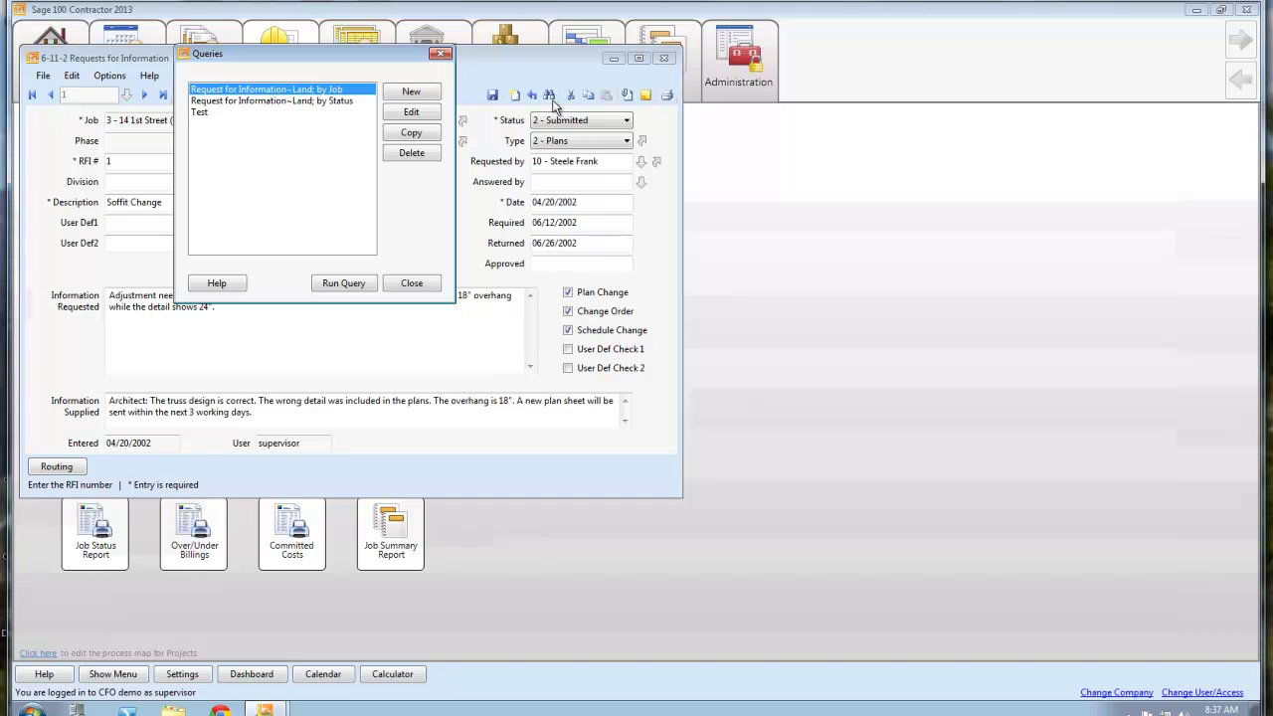
pyautogui.doubleClick(280, 90)
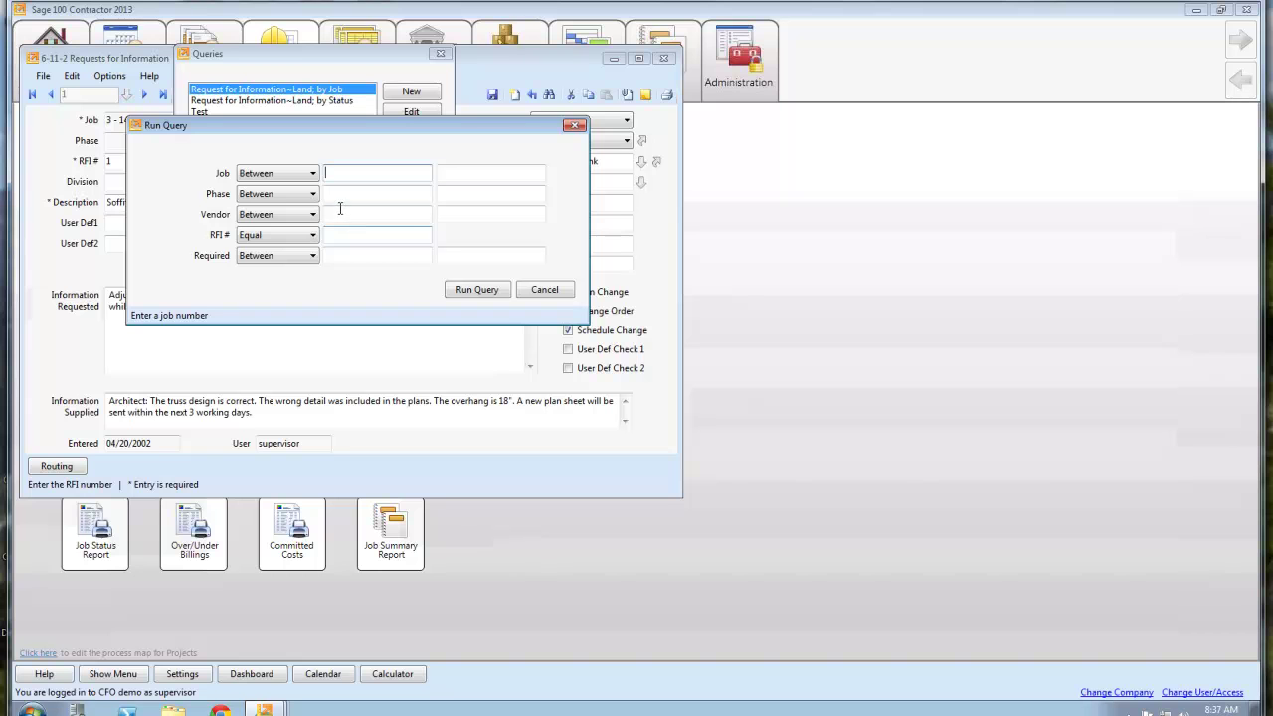
pyautogui.click(454, 290)
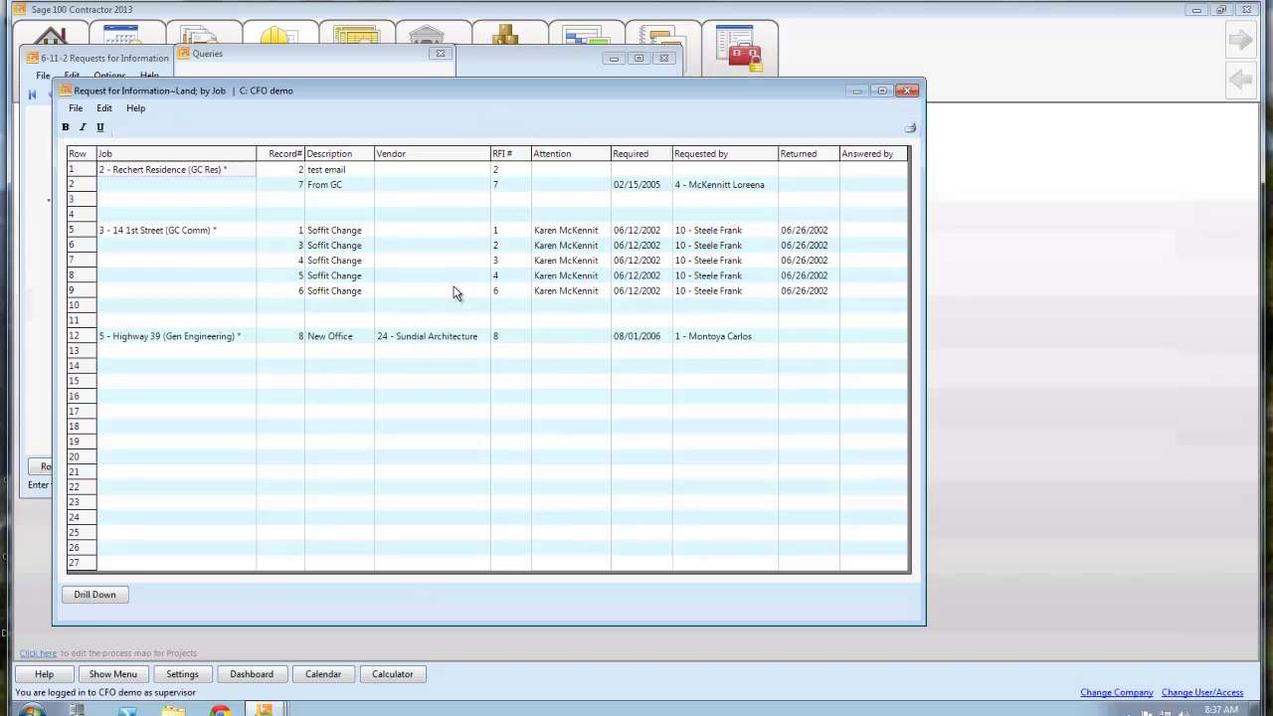
pyautogui.moveTo(86, 231); pyautogui.dragTo(85, 291)
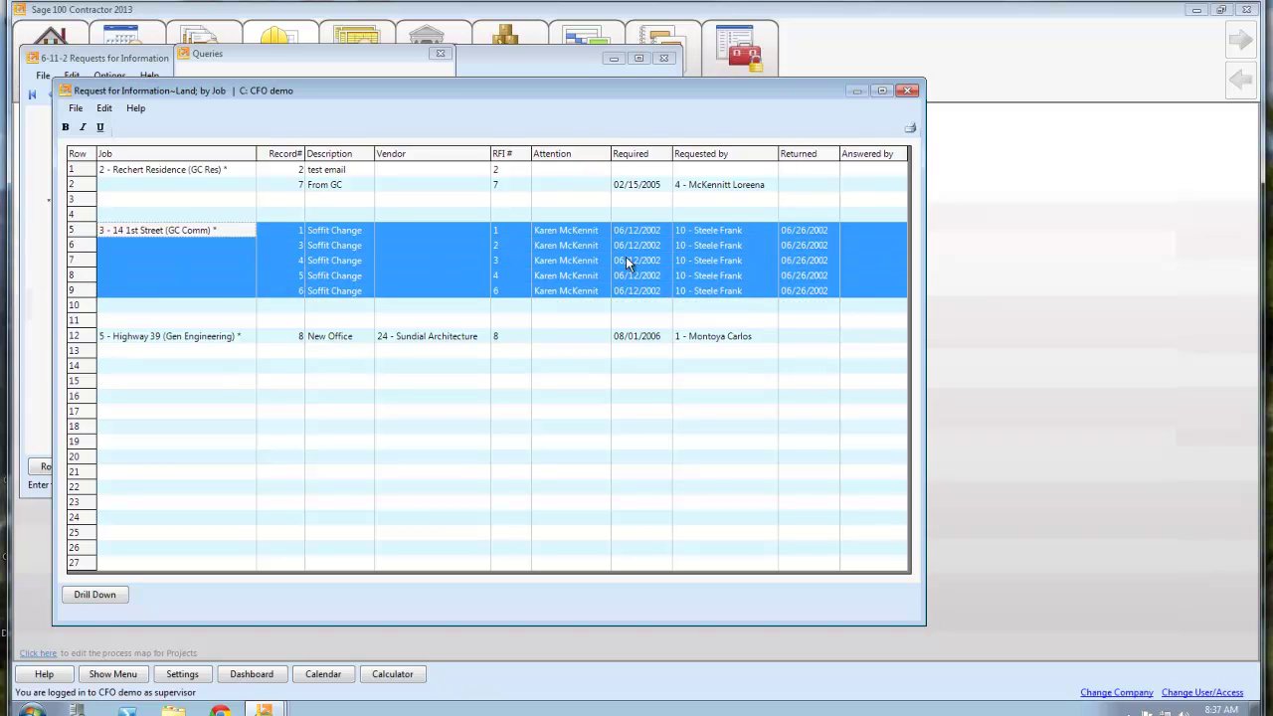
pyautogui.click(639, 159)
pyautogui.click(806, 156)
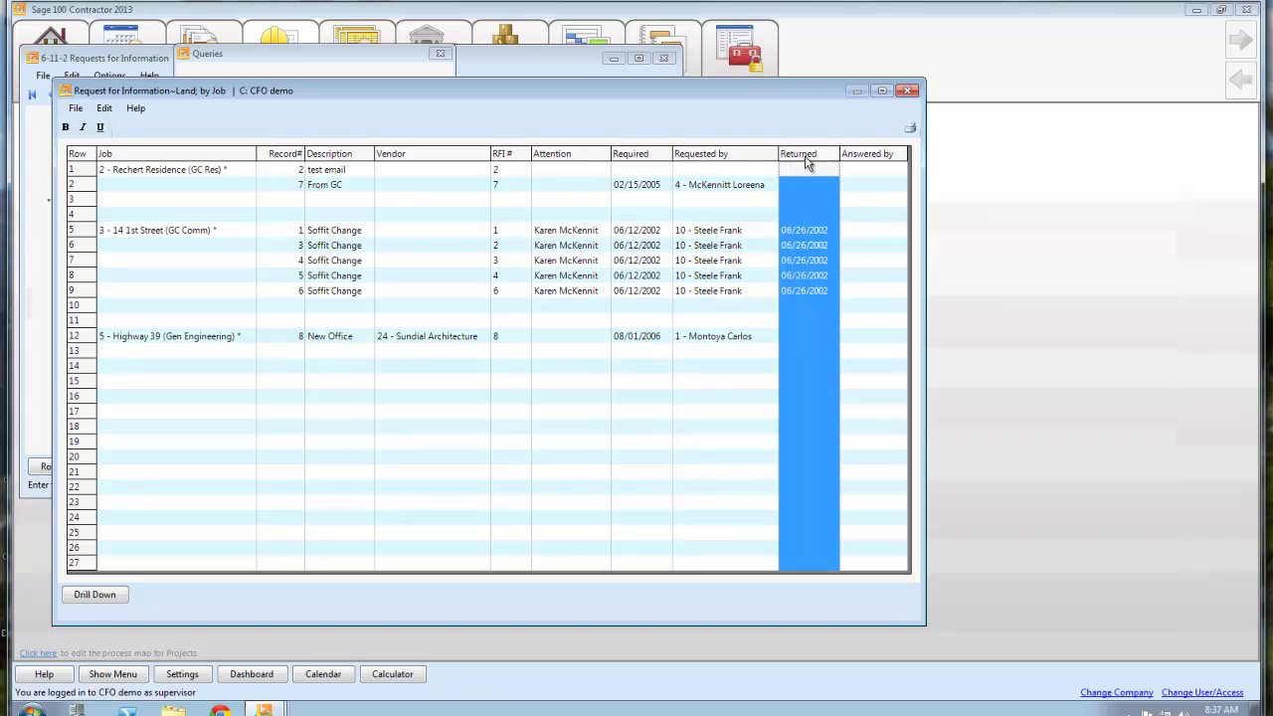
# Drill into request record 4, then close the form, query results, saved queries and Requests window.
pyautogui.doubleClick(298, 263)
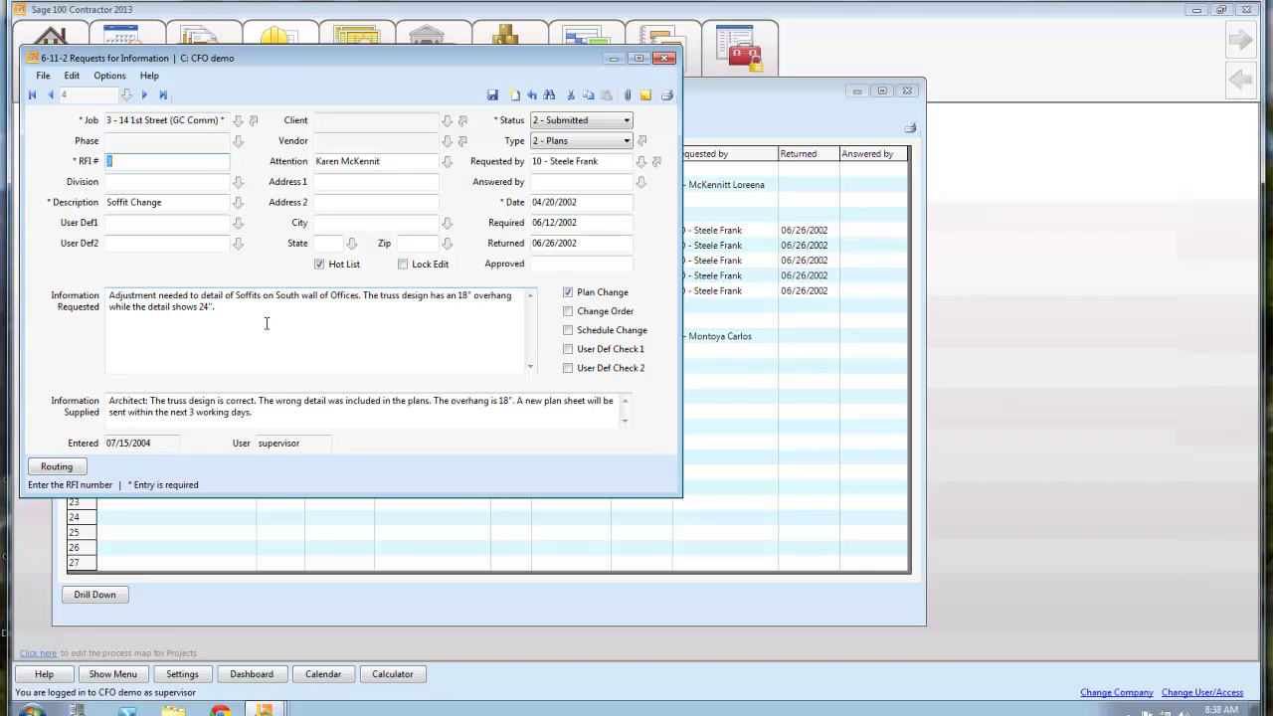
pyautogui.click(664, 58)
pyautogui.click(901, 90)
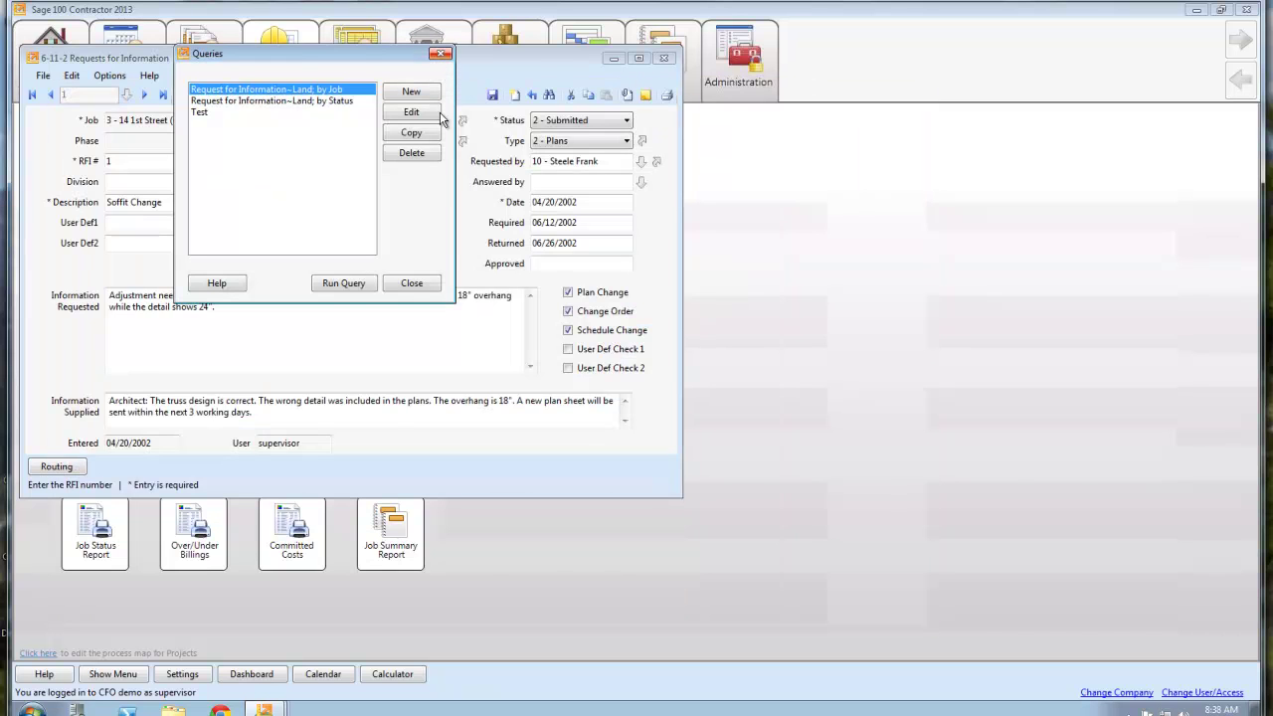
pyautogui.click(412, 283)
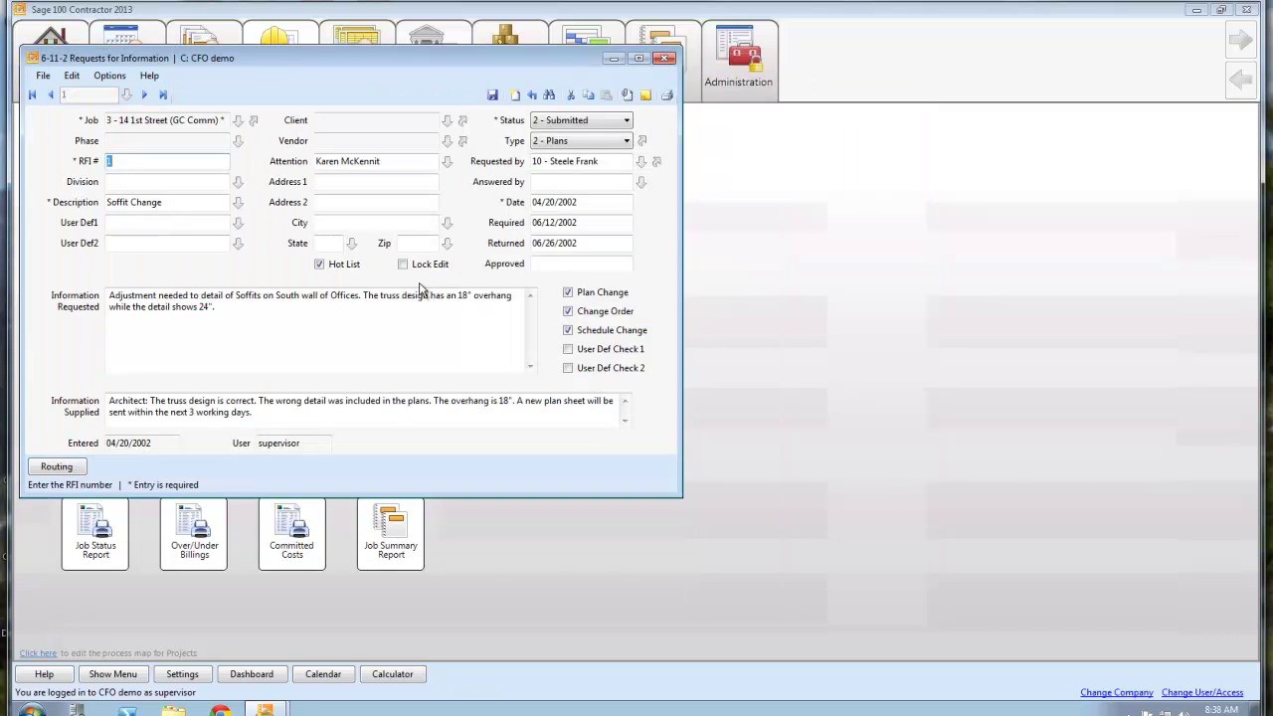
pyautogui.click(664, 60)
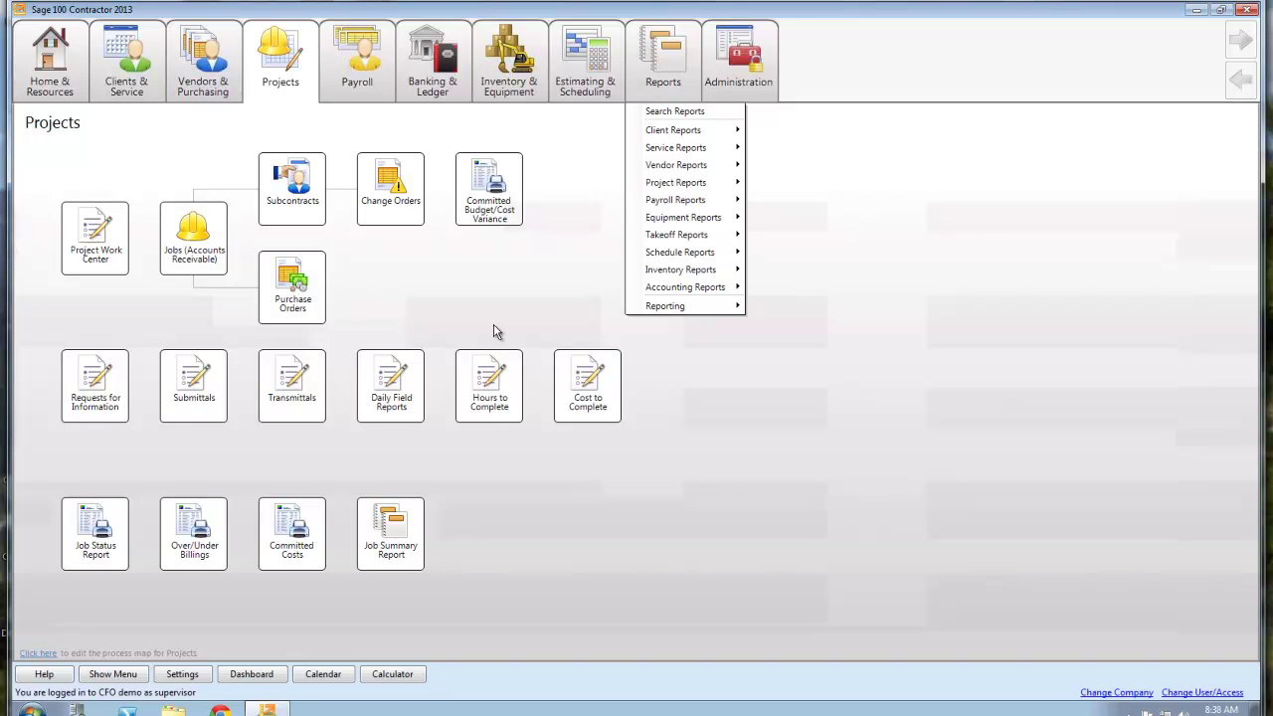
# Show the System Menu and check Owner role access for Project Management, cancelling without saving.
pyautogui.click(30, 673)
pyautogui.click(112, 674)
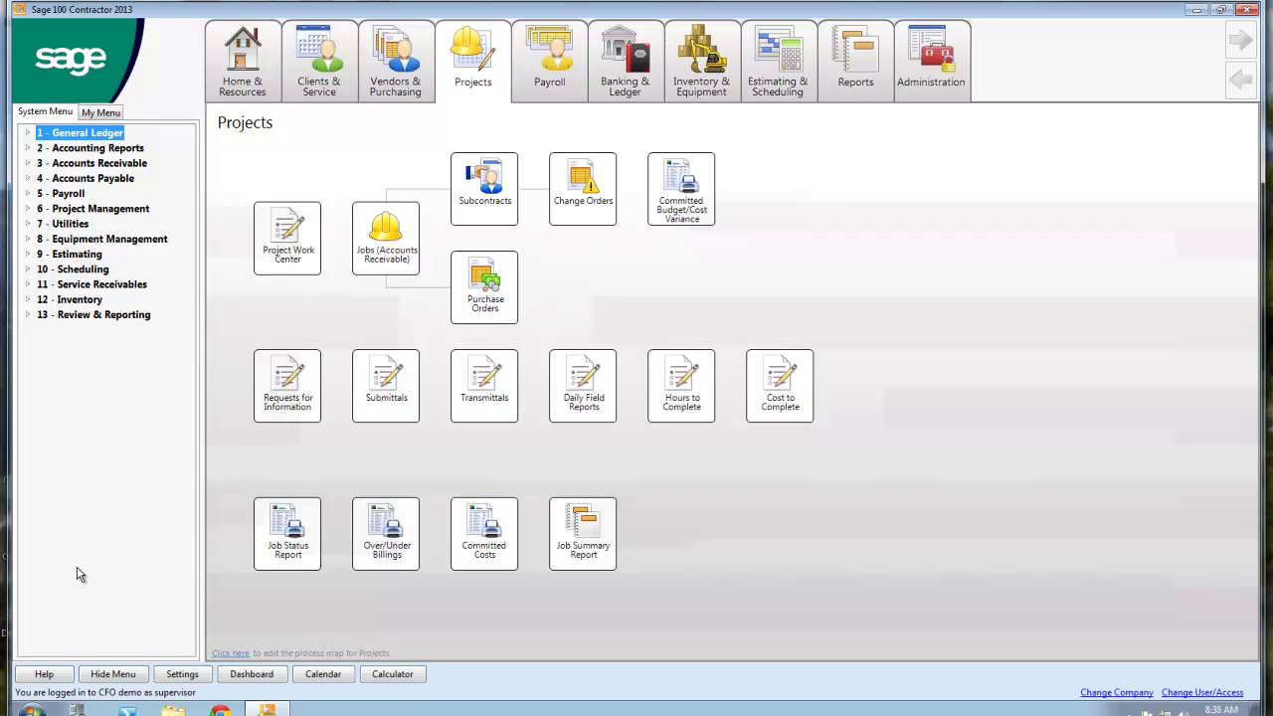
pyautogui.click(107, 211)
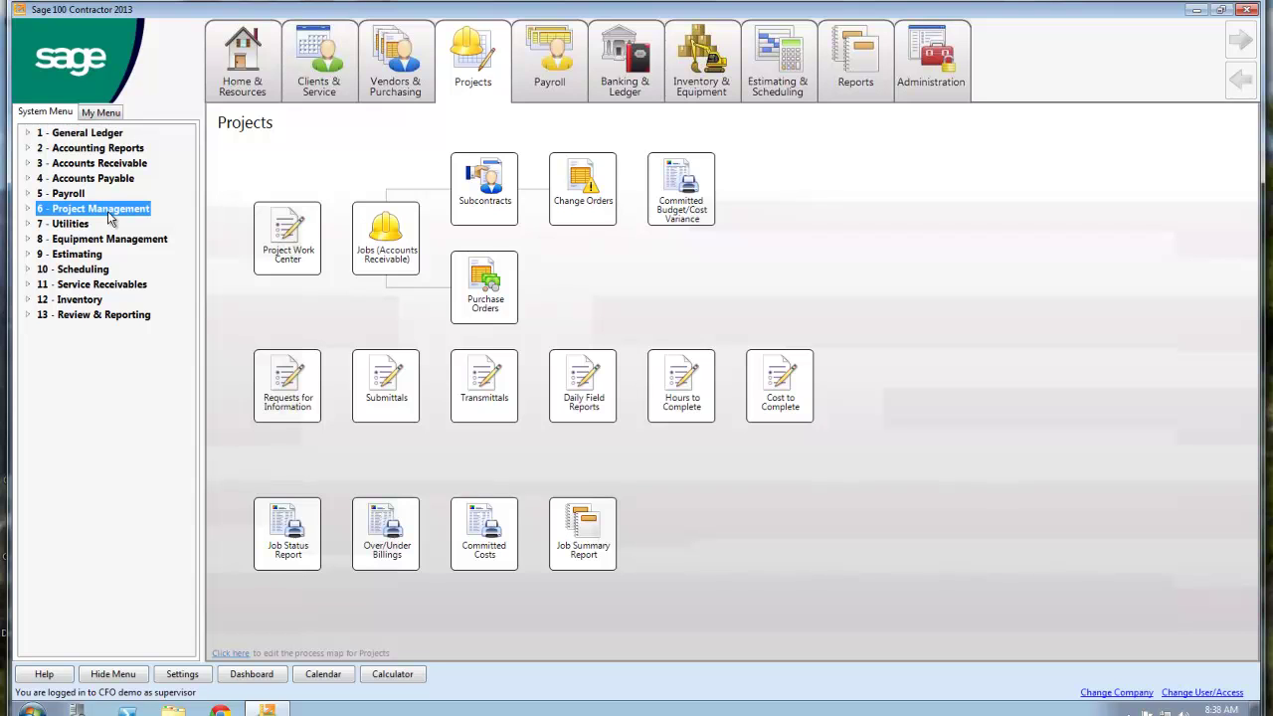
pyautogui.rightClick(108, 211)
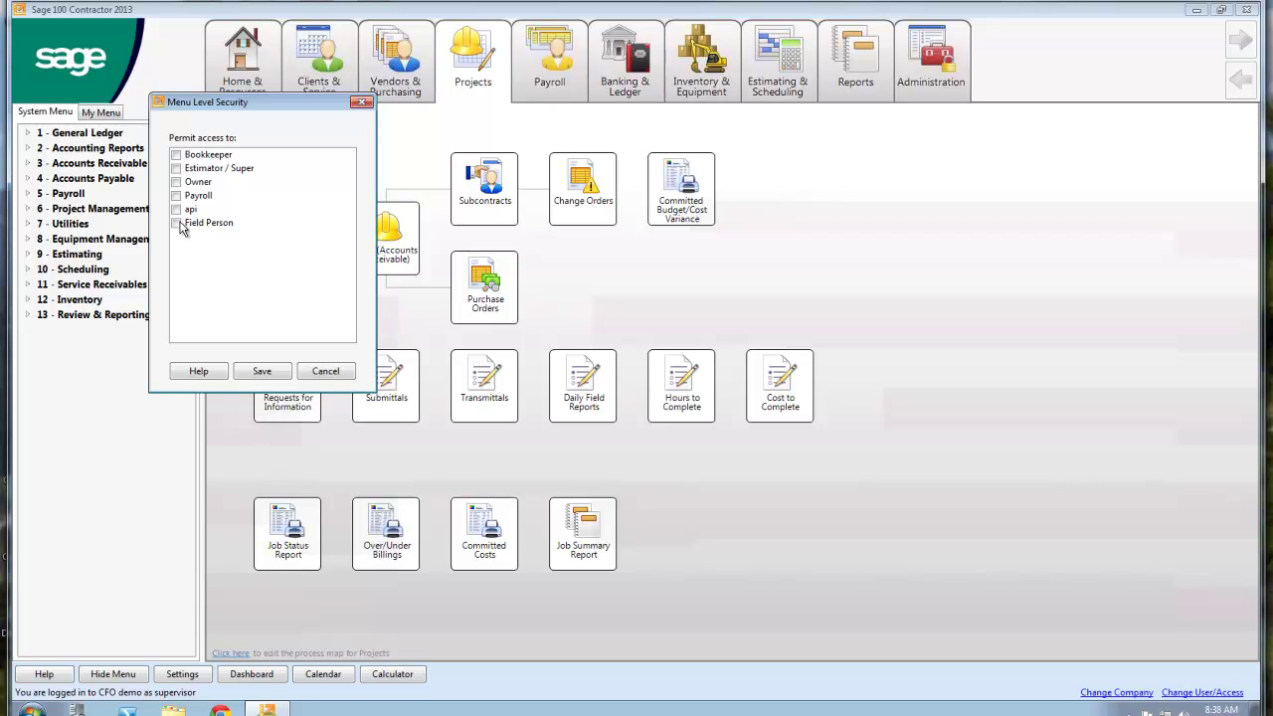
pyautogui.click(177, 184)
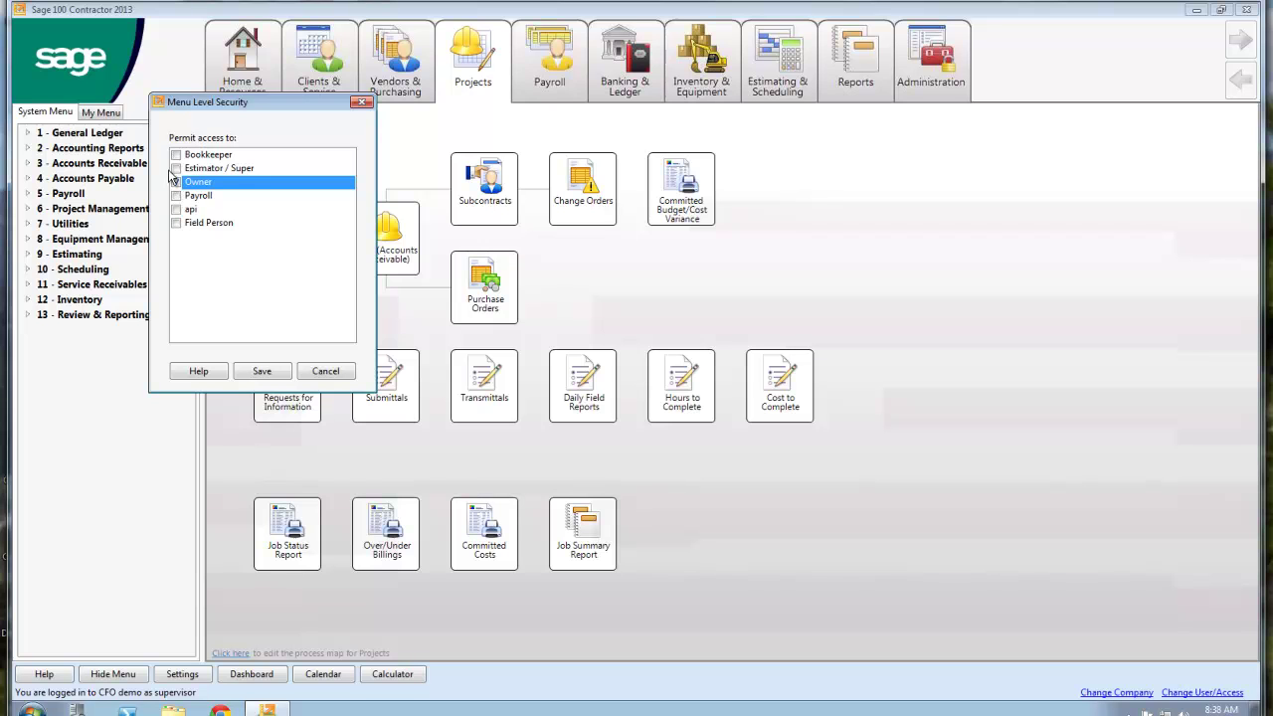
pyautogui.click(175, 169)
pyautogui.click(176, 184)
pyautogui.click(325, 371)
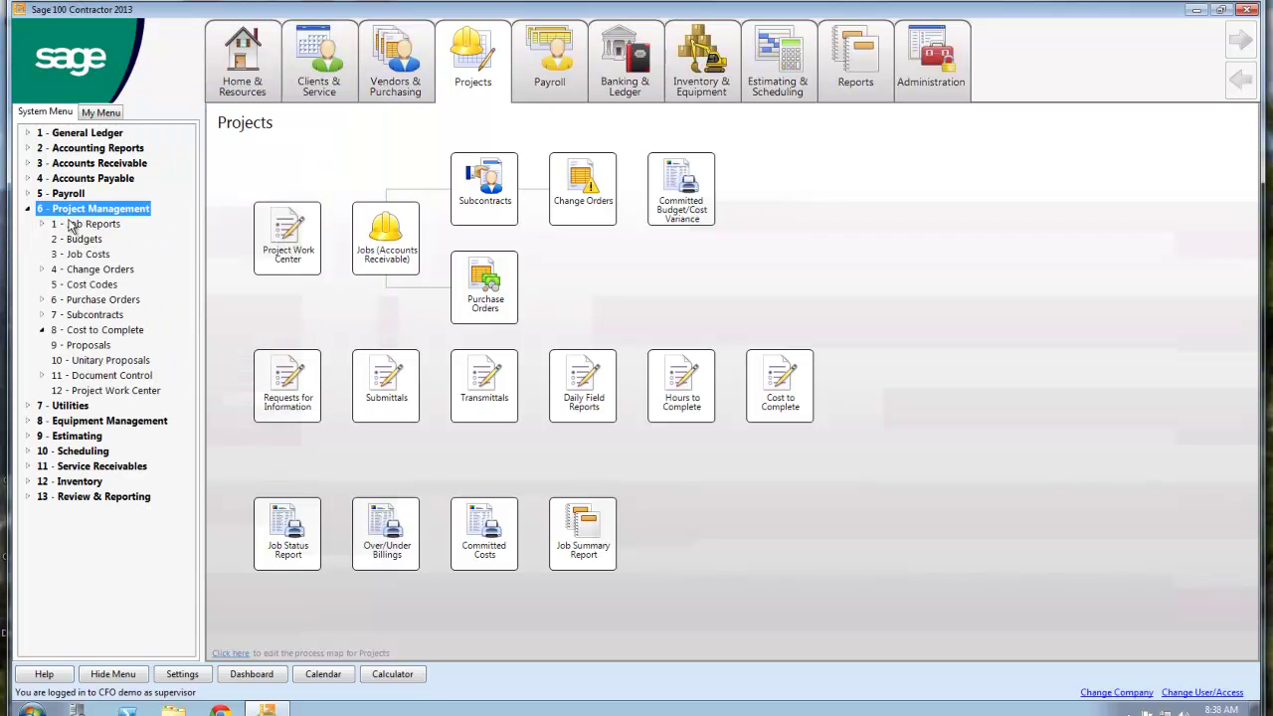
# Check the Change Orders menu's access settings and cancel without saving.
pyautogui.click(75, 225)
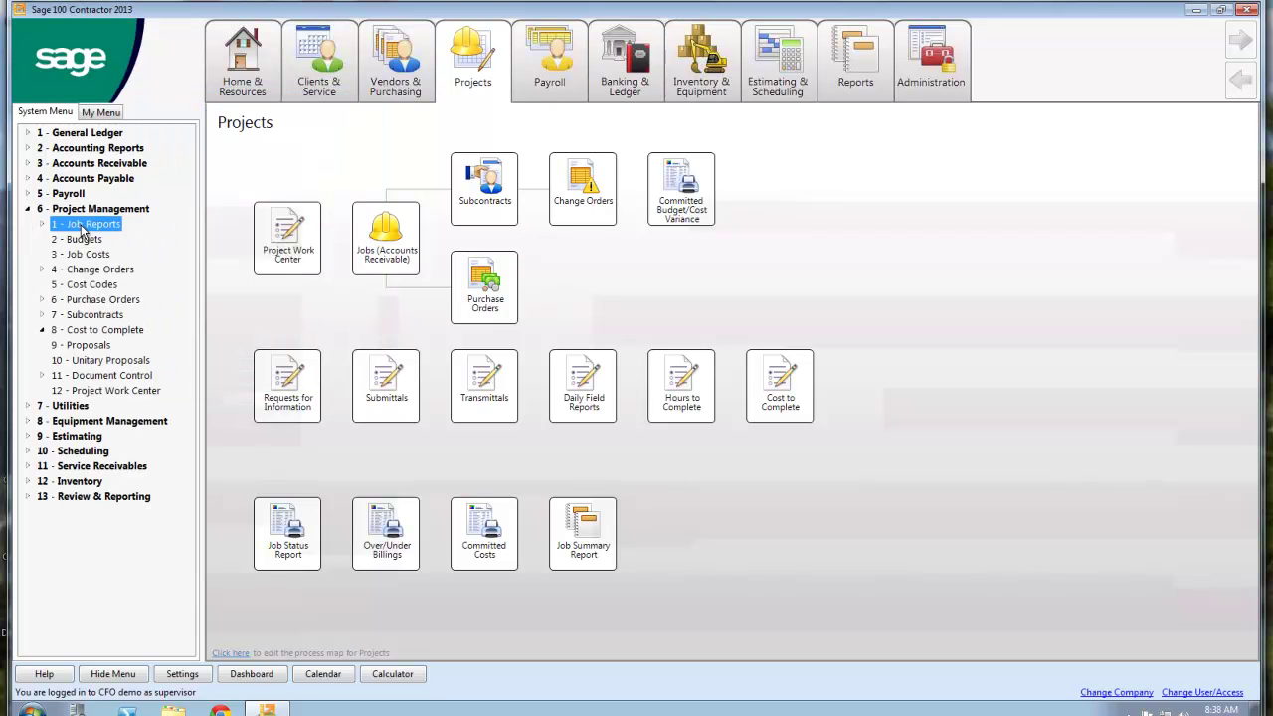
pyautogui.rightClick(135, 268)
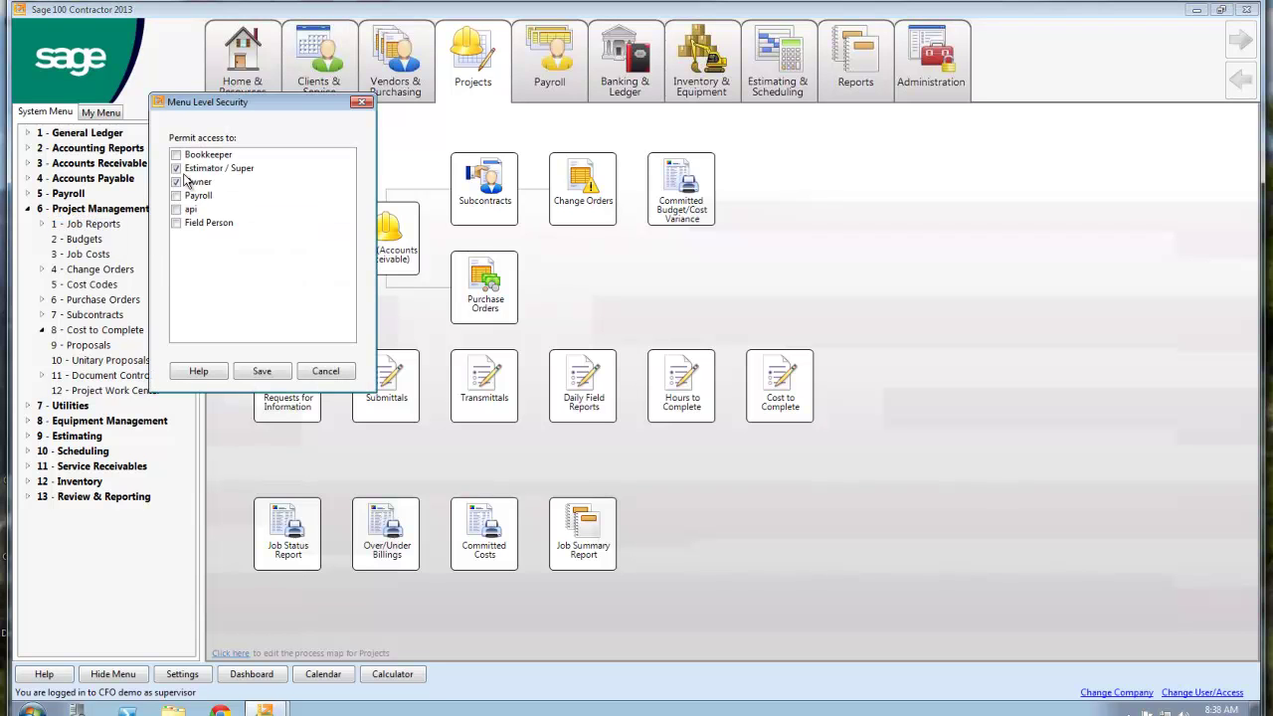
pyautogui.click(320, 380)
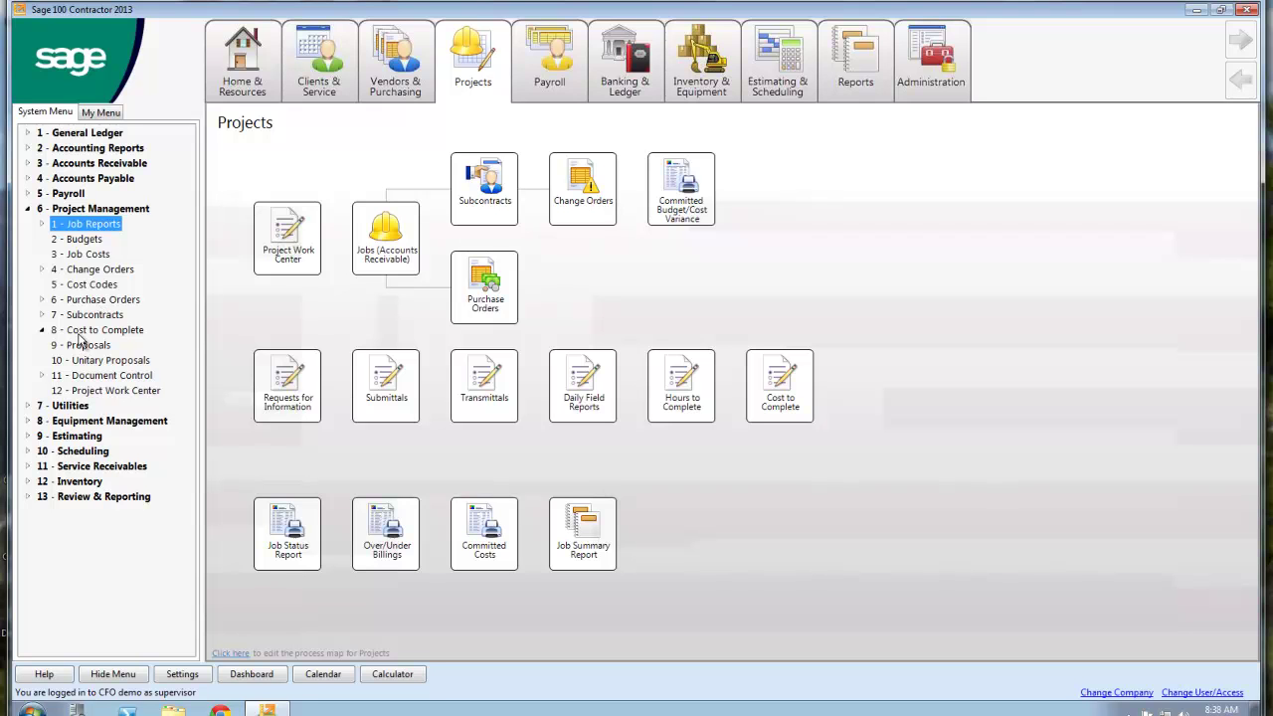
# Open 6-8-3 Units to Complete, step to job 5 - Highway 39, and select the Demolition row.
pyautogui.click(79, 335)
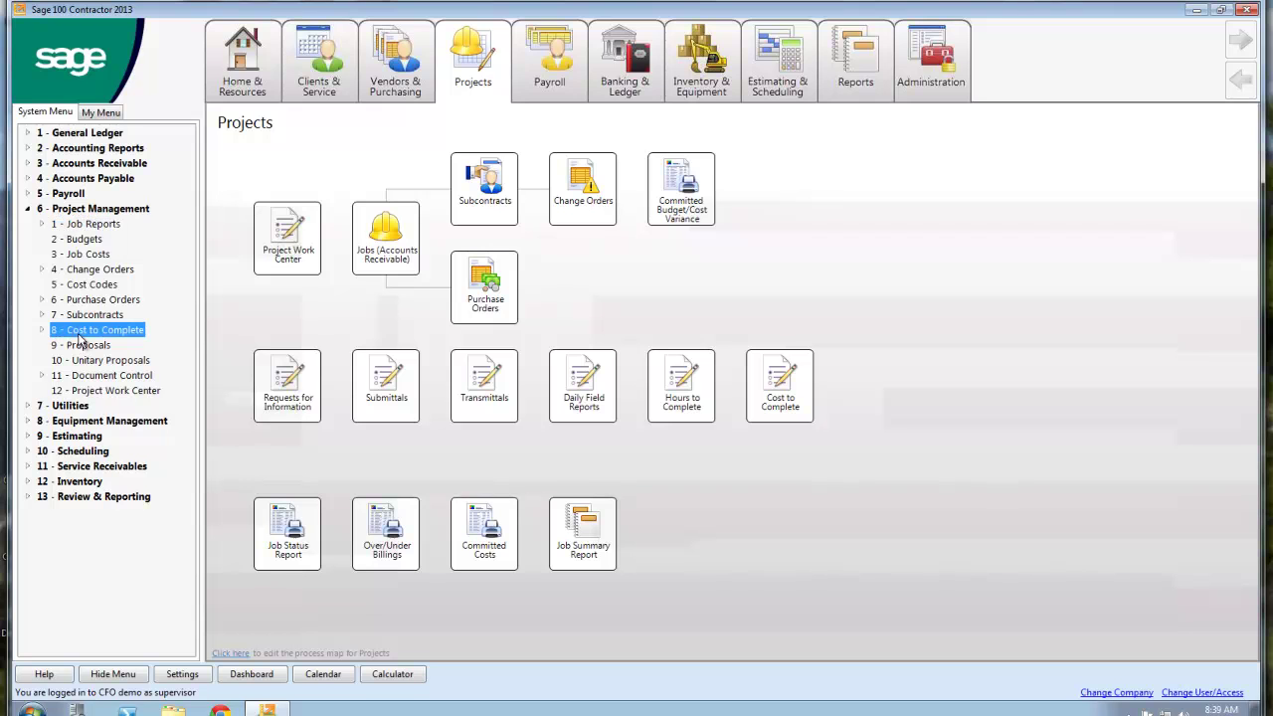
pyautogui.doubleClick(79, 338)
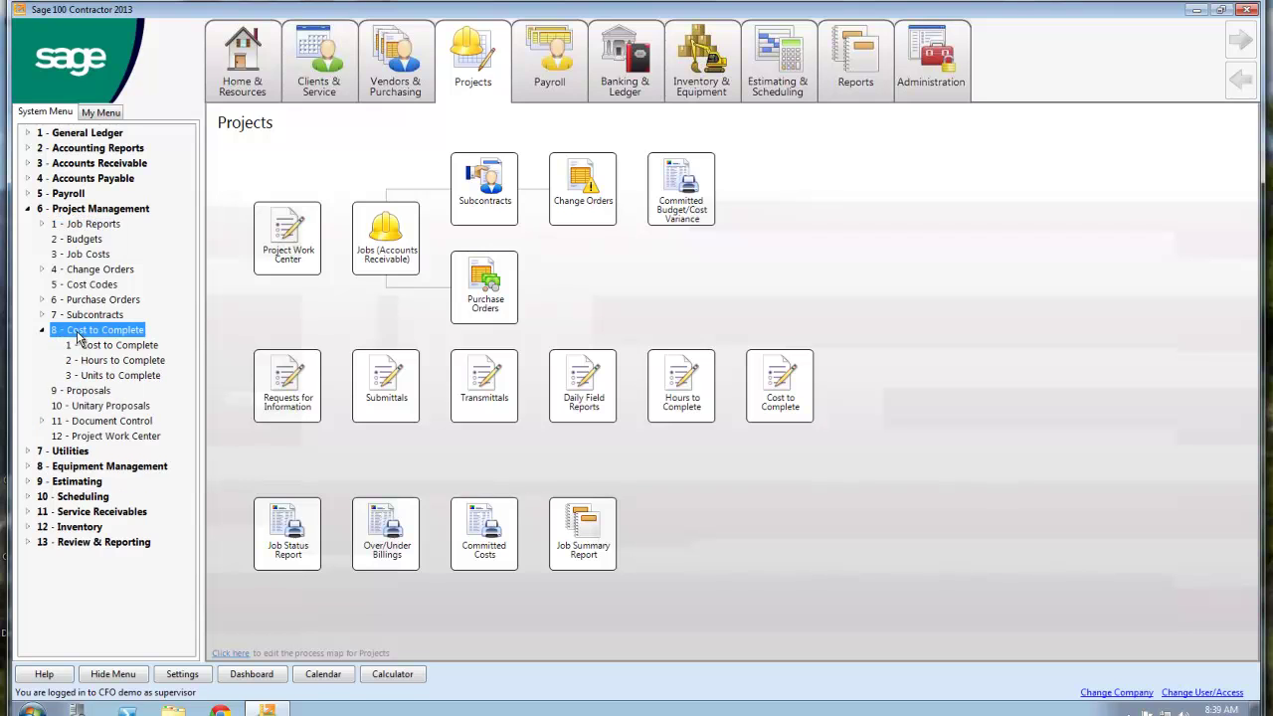
pyautogui.doubleClick(106, 375)
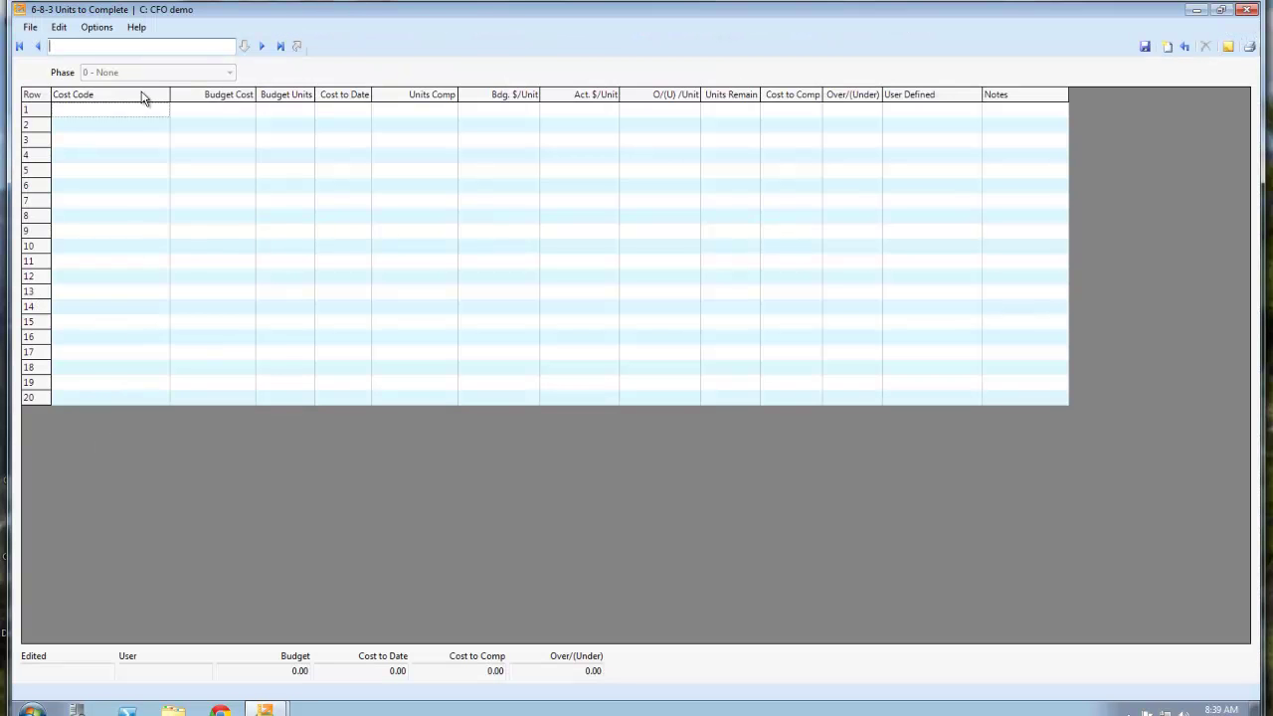
pyautogui.click(260, 46)
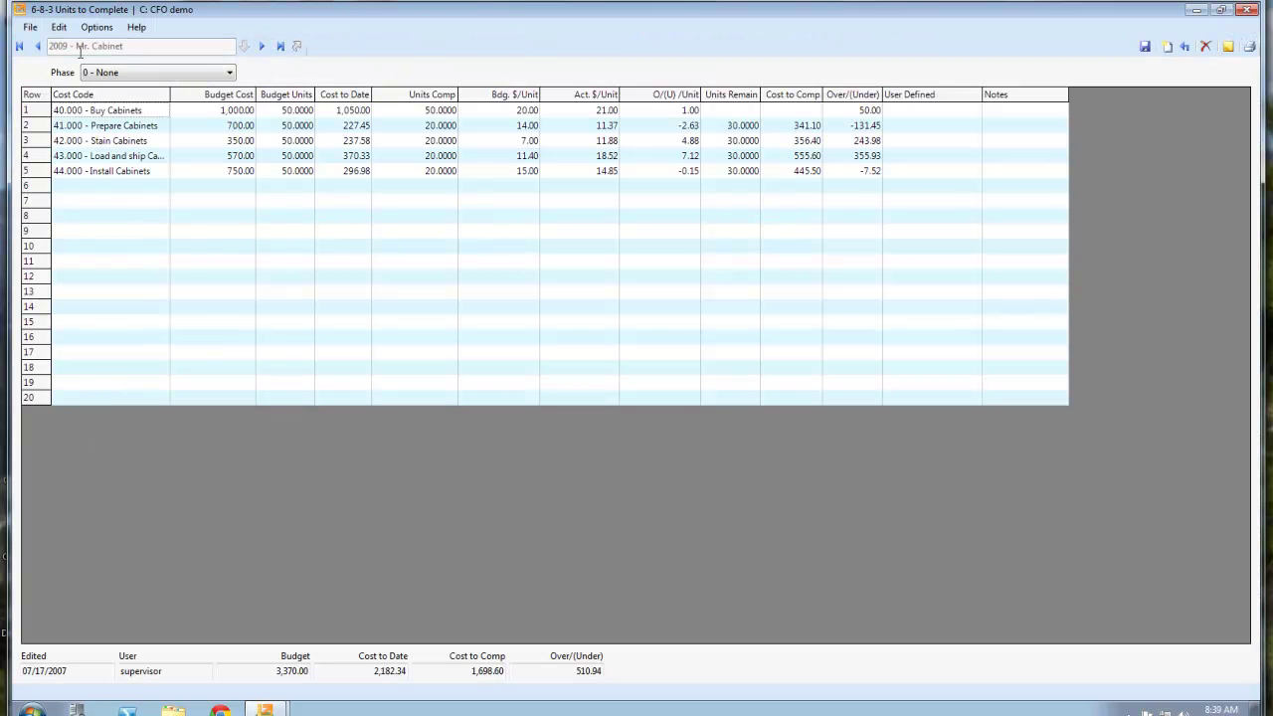
pyautogui.click(38, 47)
pyautogui.click(39, 47)
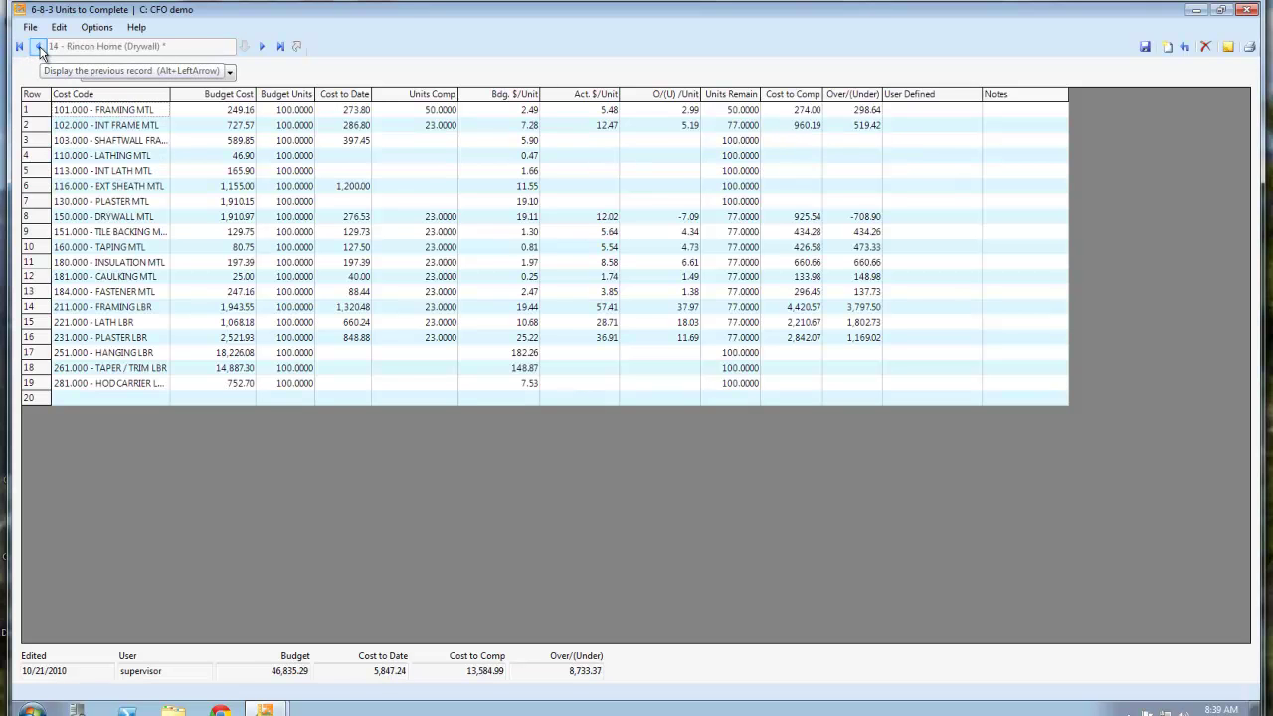
pyautogui.click(39, 47)
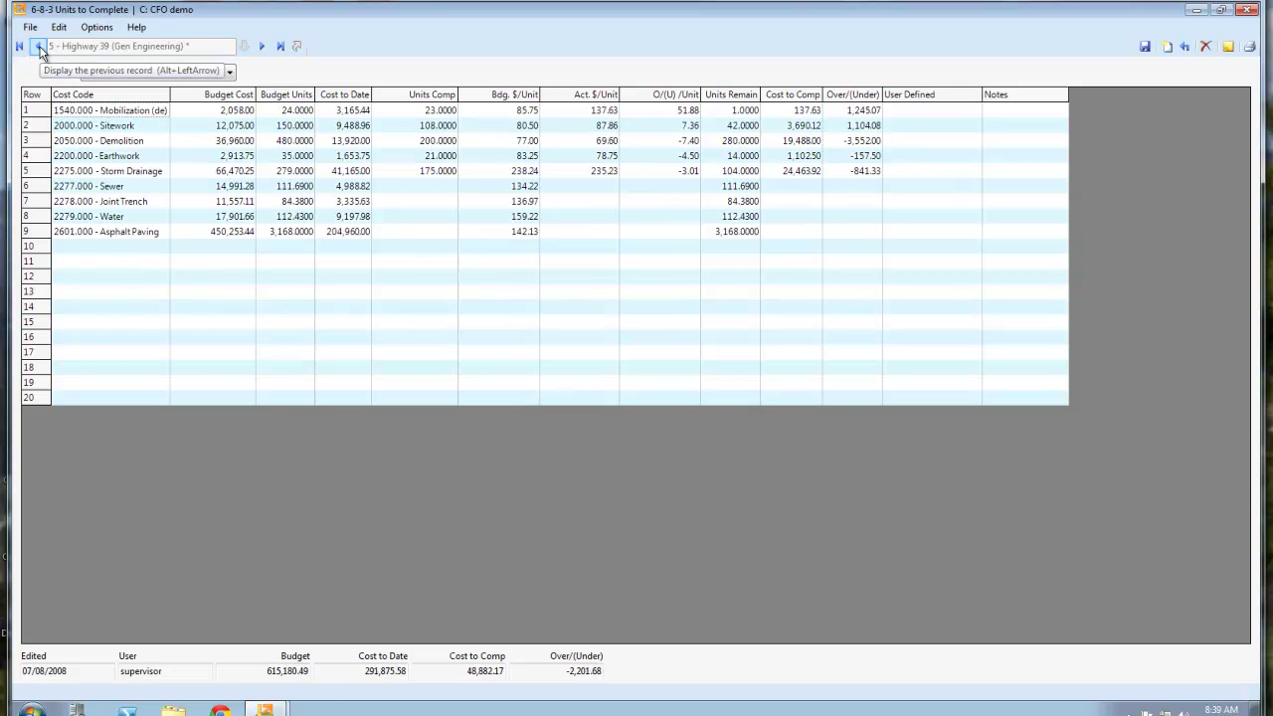
pyautogui.click(31, 141)
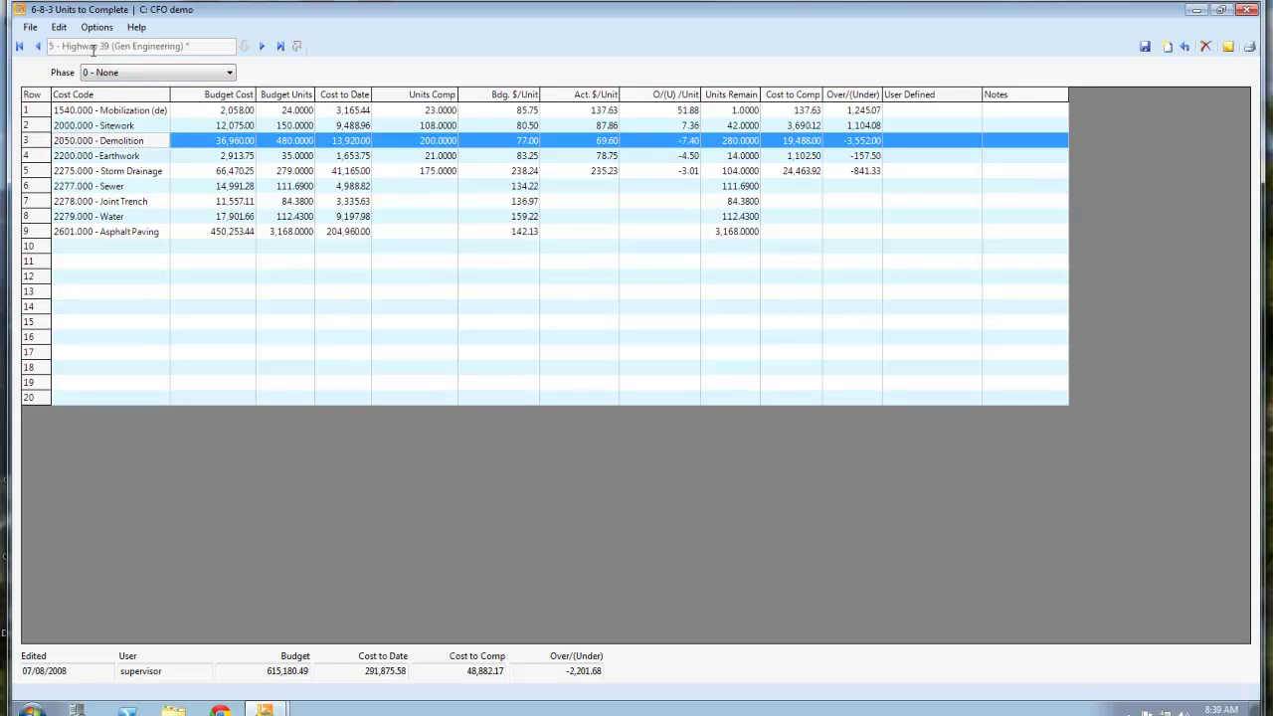
pyautogui.click(102, 96)
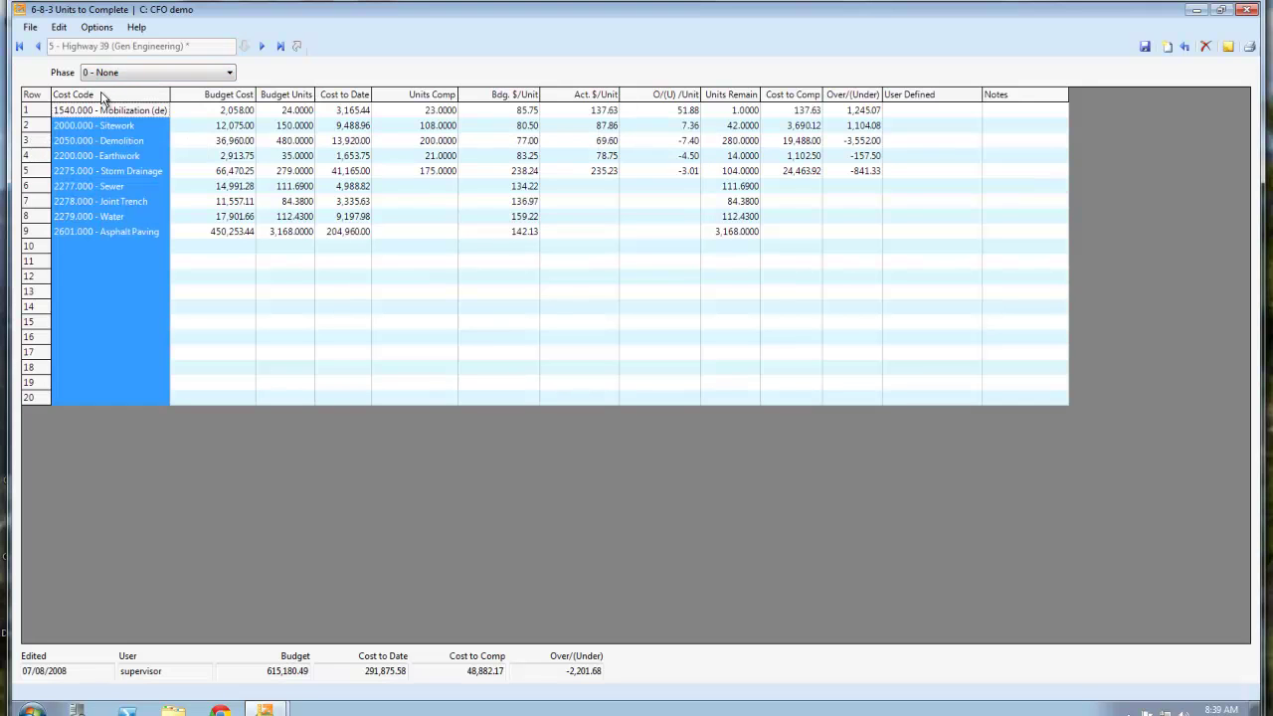
pyautogui.click(225, 95)
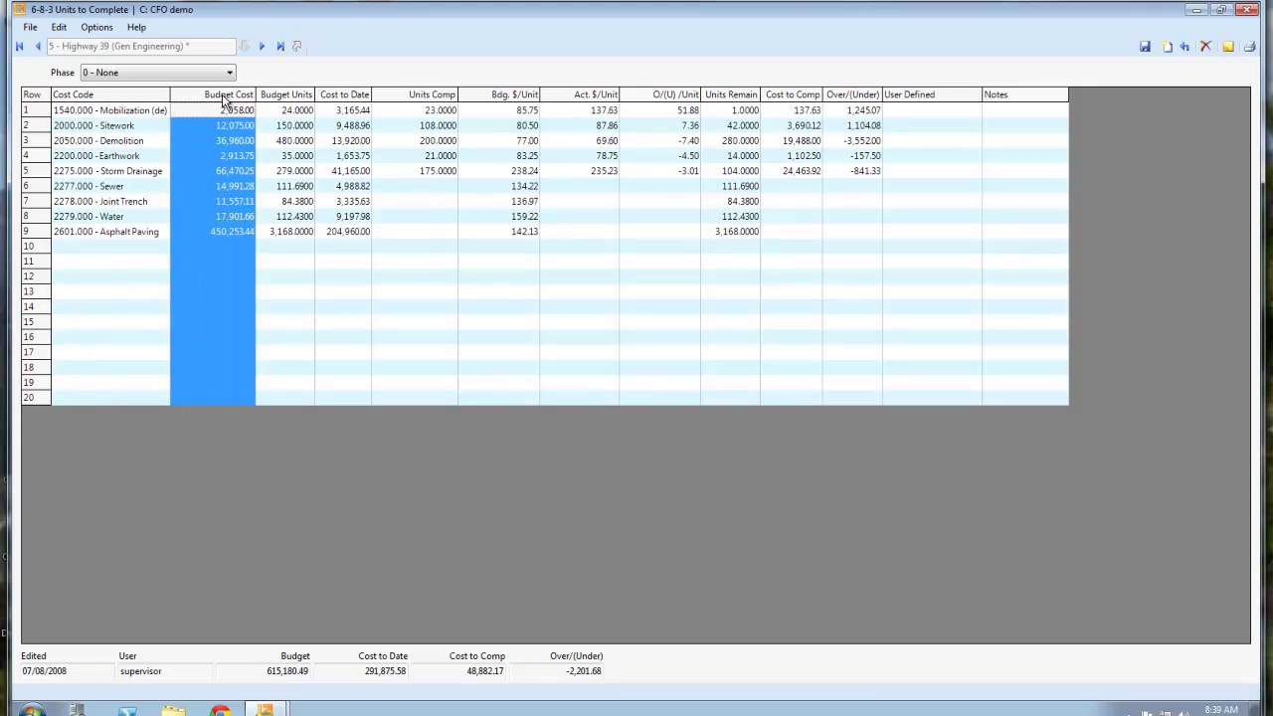
pyautogui.click(285, 97)
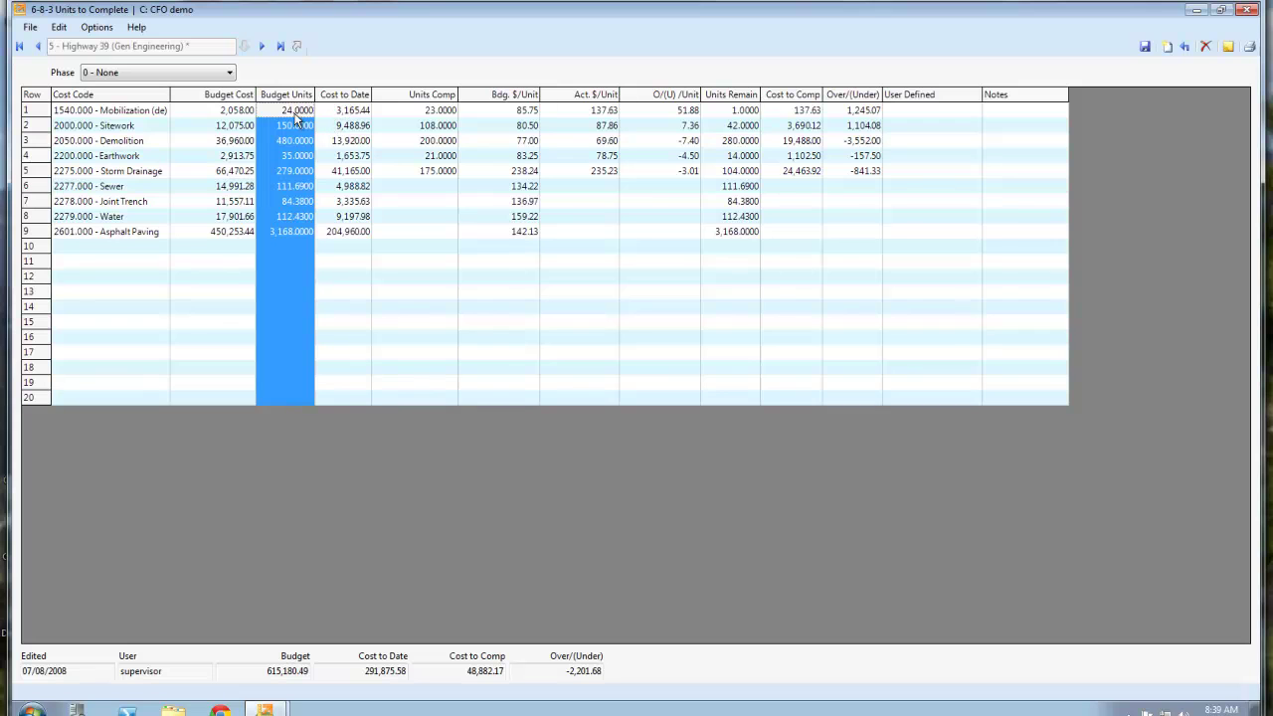
pyautogui.moveTo(286, 112); pyautogui.dragTo(288, 231)
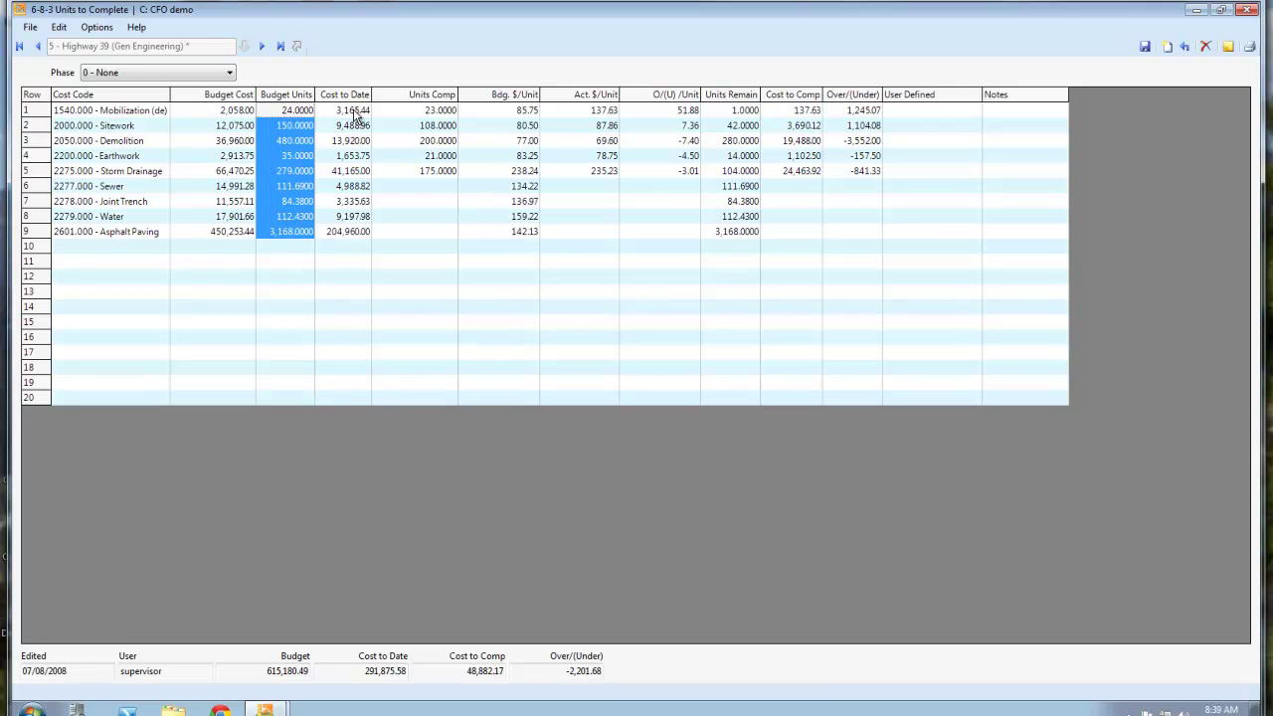
pyautogui.moveTo(353, 126); pyautogui.dragTo(356, 236)
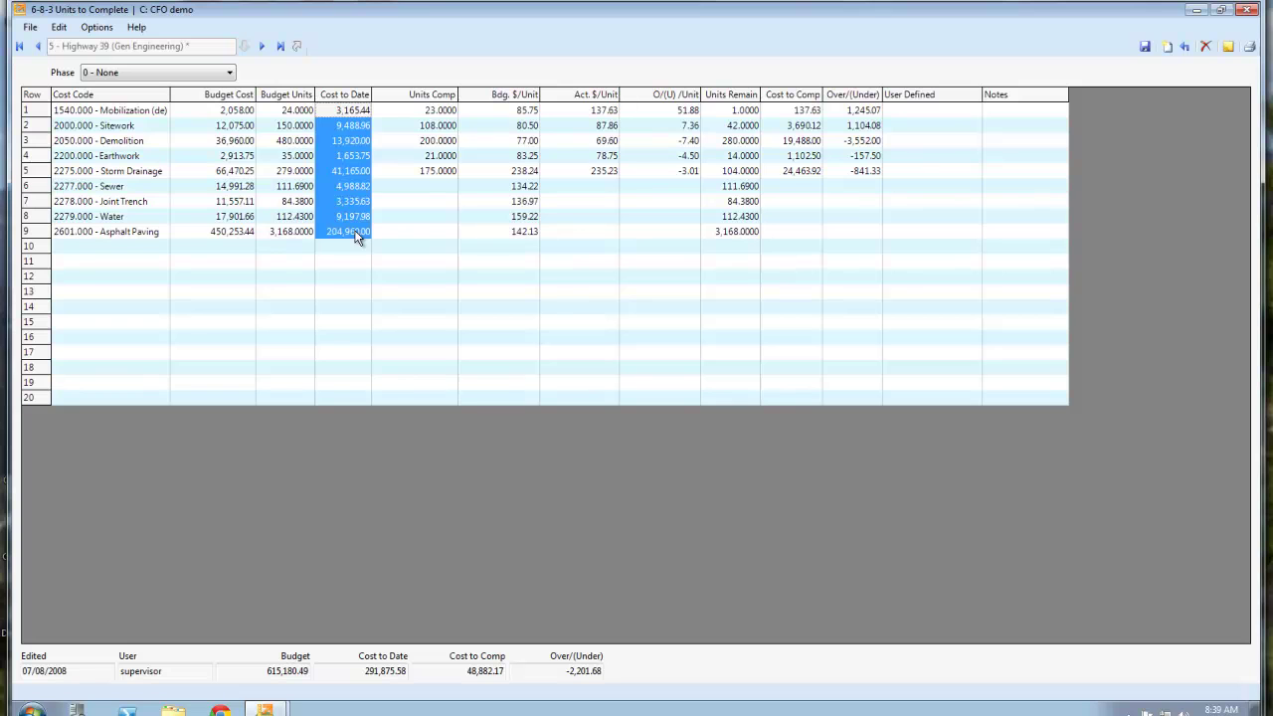
pyautogui.click(435, 100)
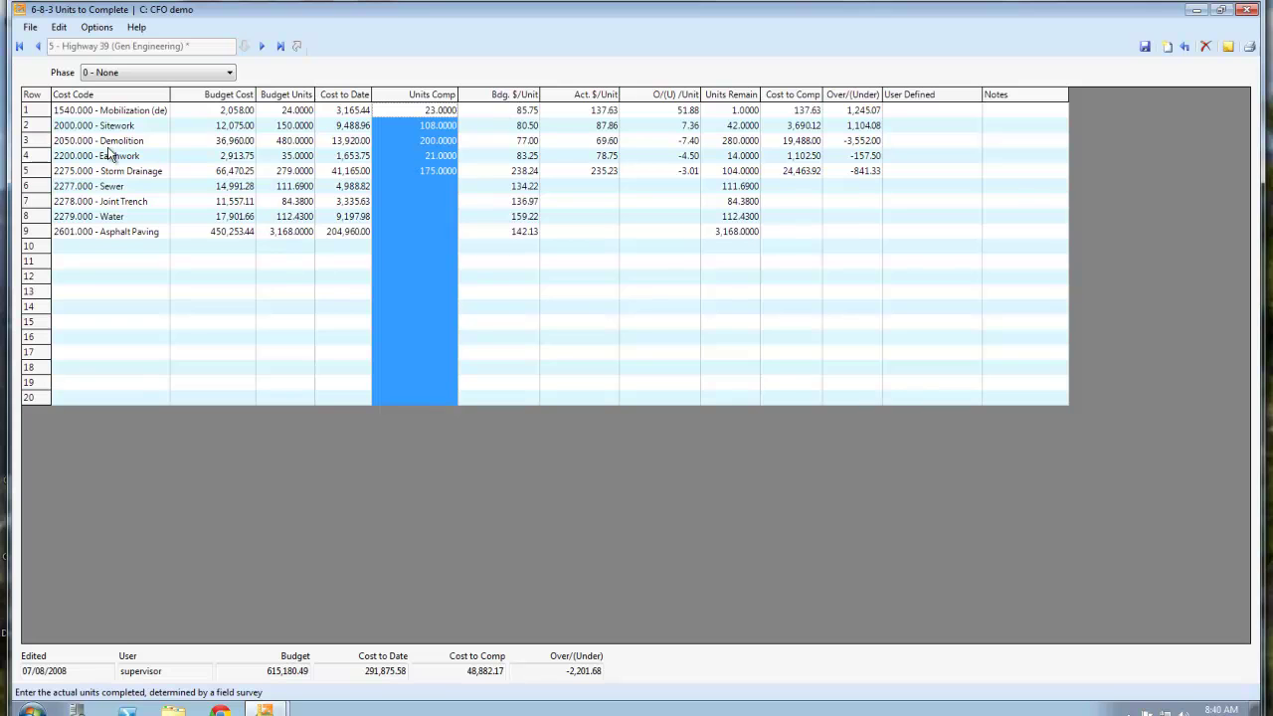
pyautogui.click(30, 144)
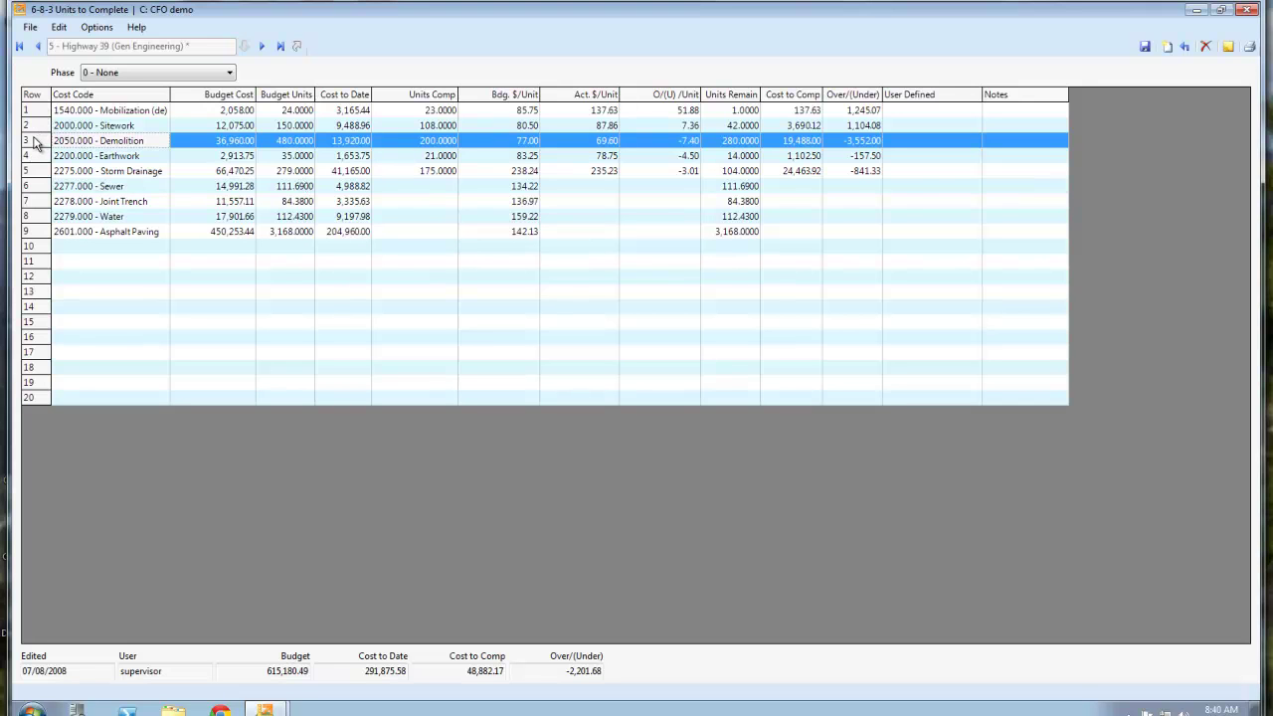
# Select the empty row 10 in the Highway 39 Units to Complete grid.
pyautogui.click(28, 250)
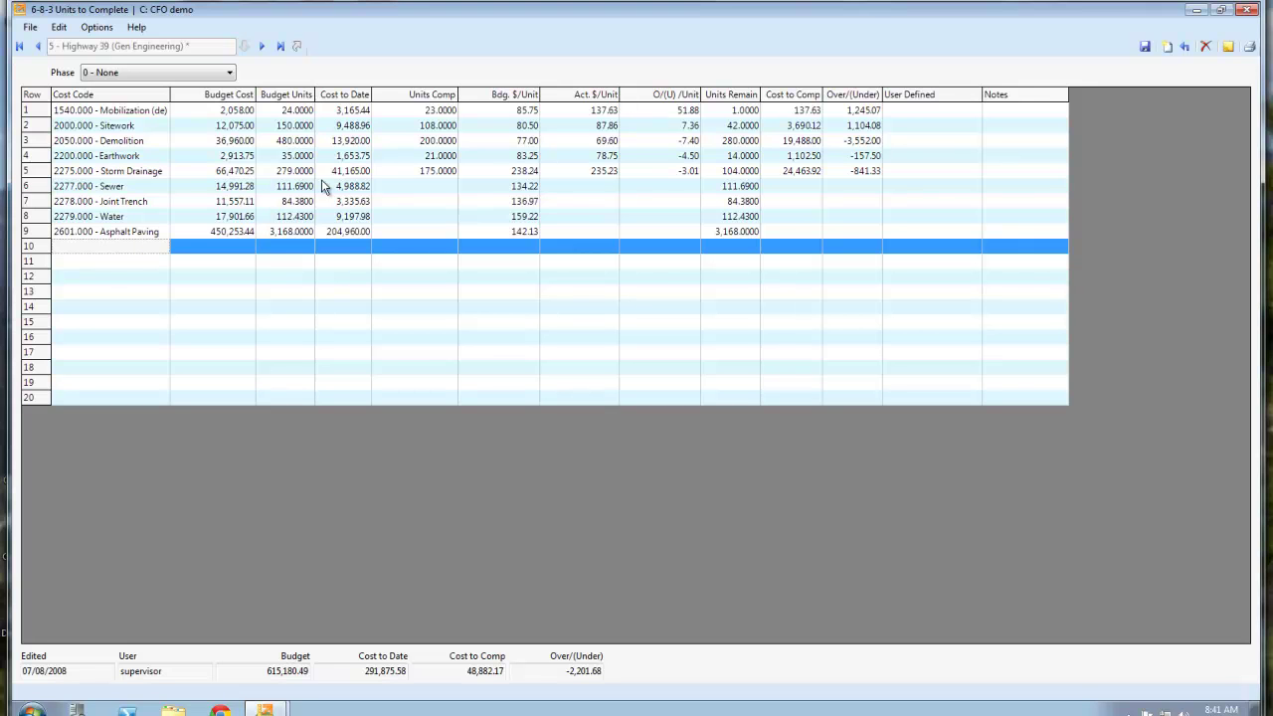
# Close Units to Complete and open Hours to Complete for the Mica Corporation job.
pyautogui.click(1205, 46)
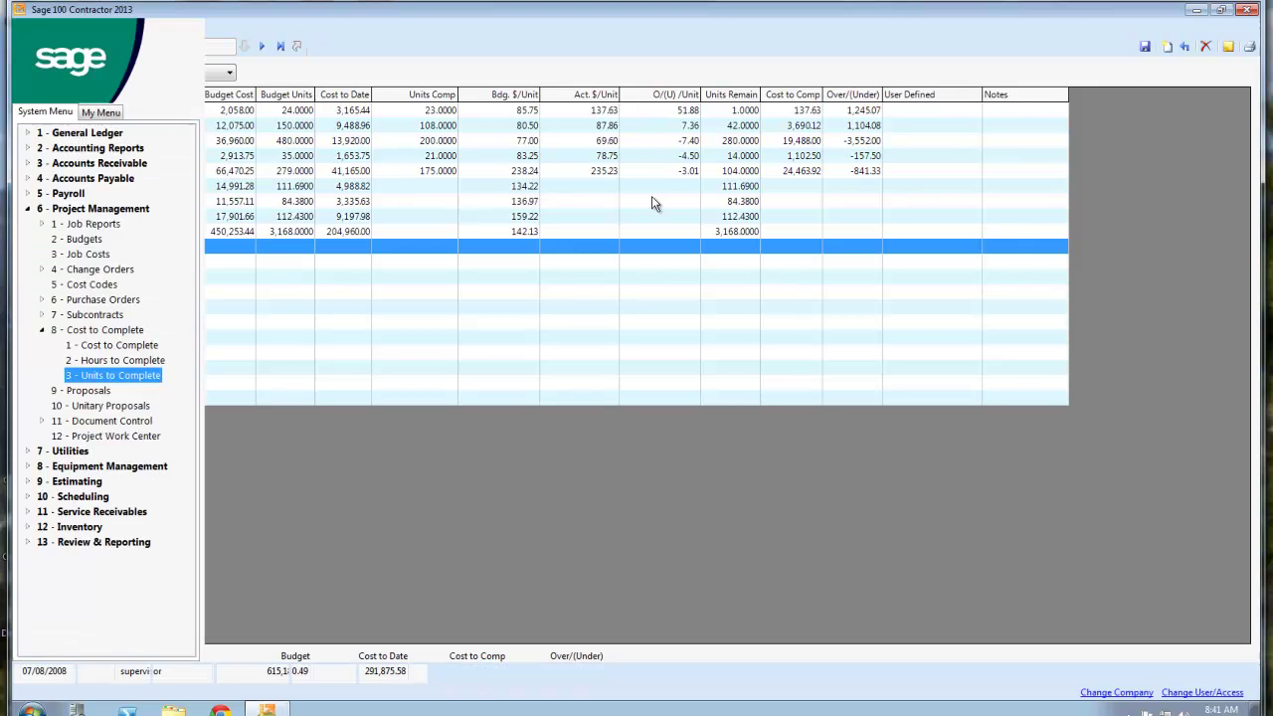
pyautogui.click(107, 361)
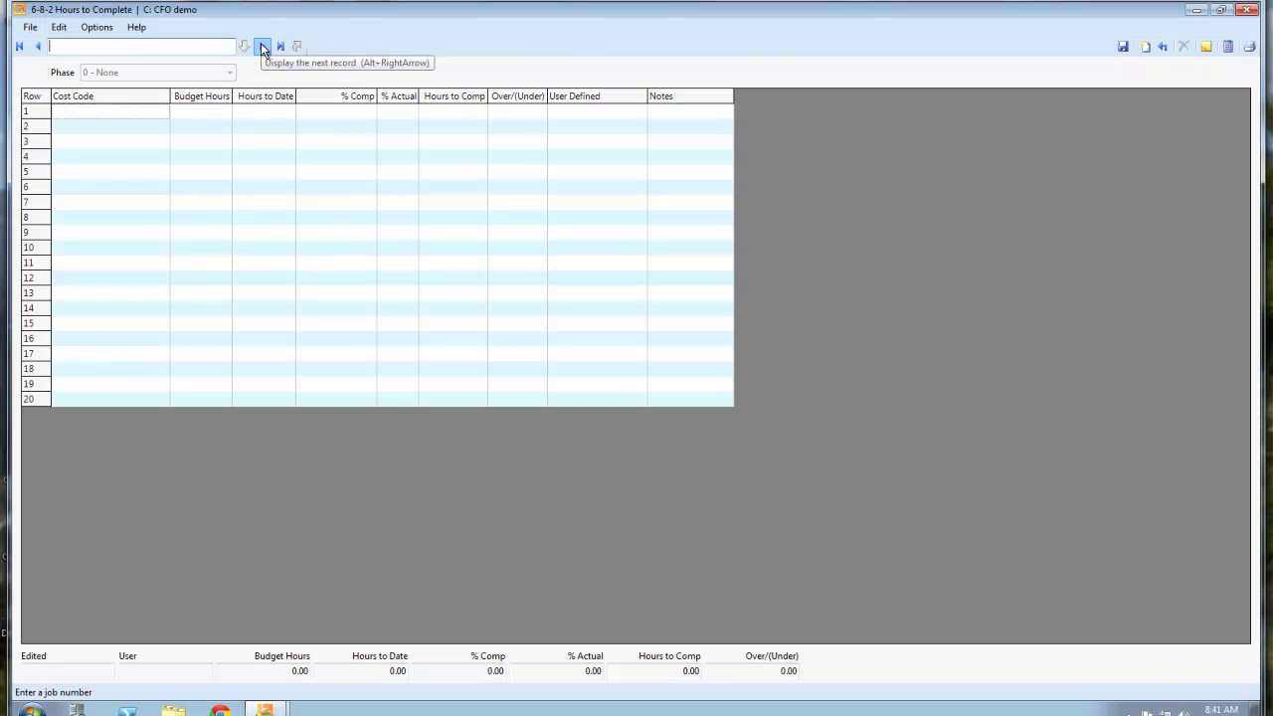
pyautogui.click(263, 46)
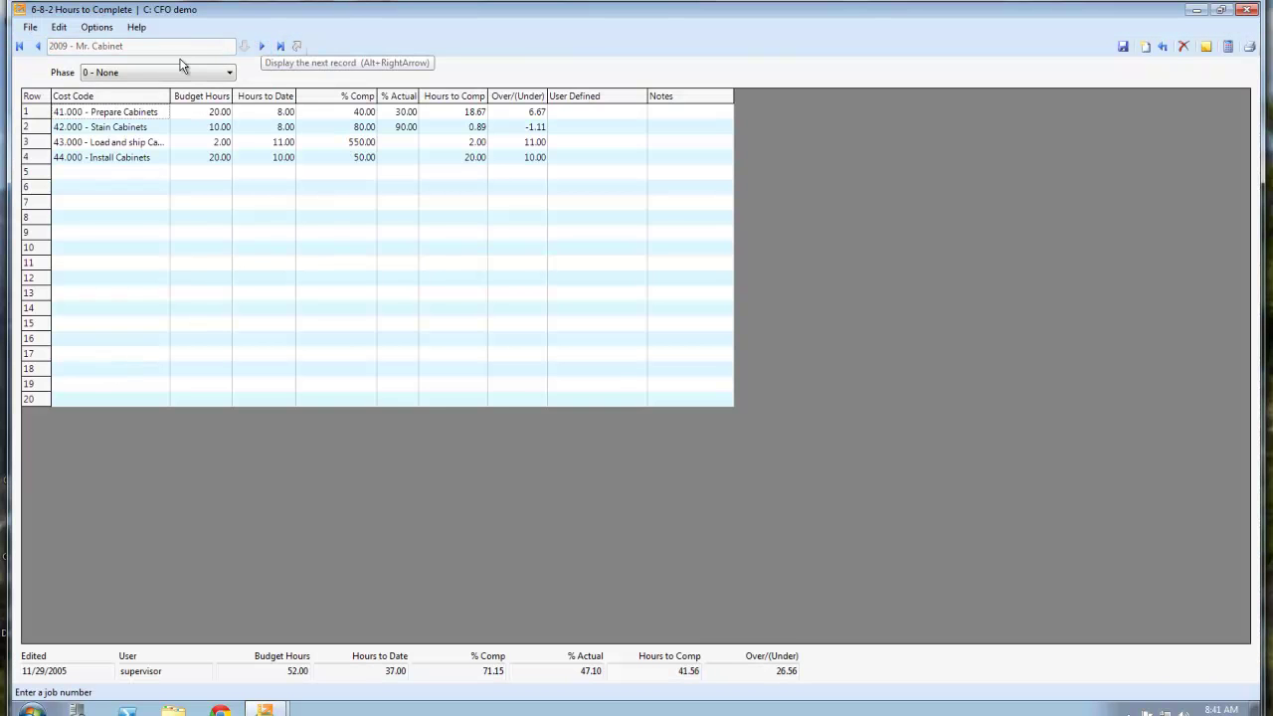
pyautogui.click(37, 47)
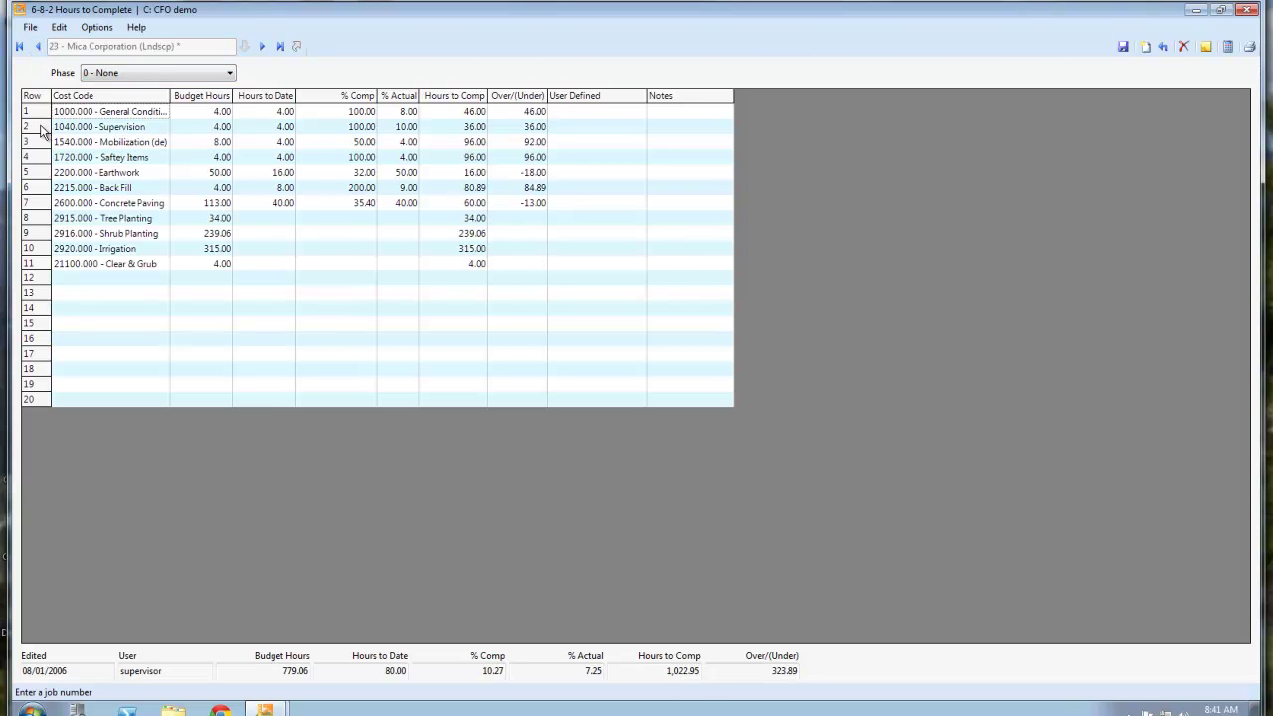
# Review the Budget Hours, Hours to Date and % Actual columns, then close Hours to Complete.
pyautogui.click(195, 100)
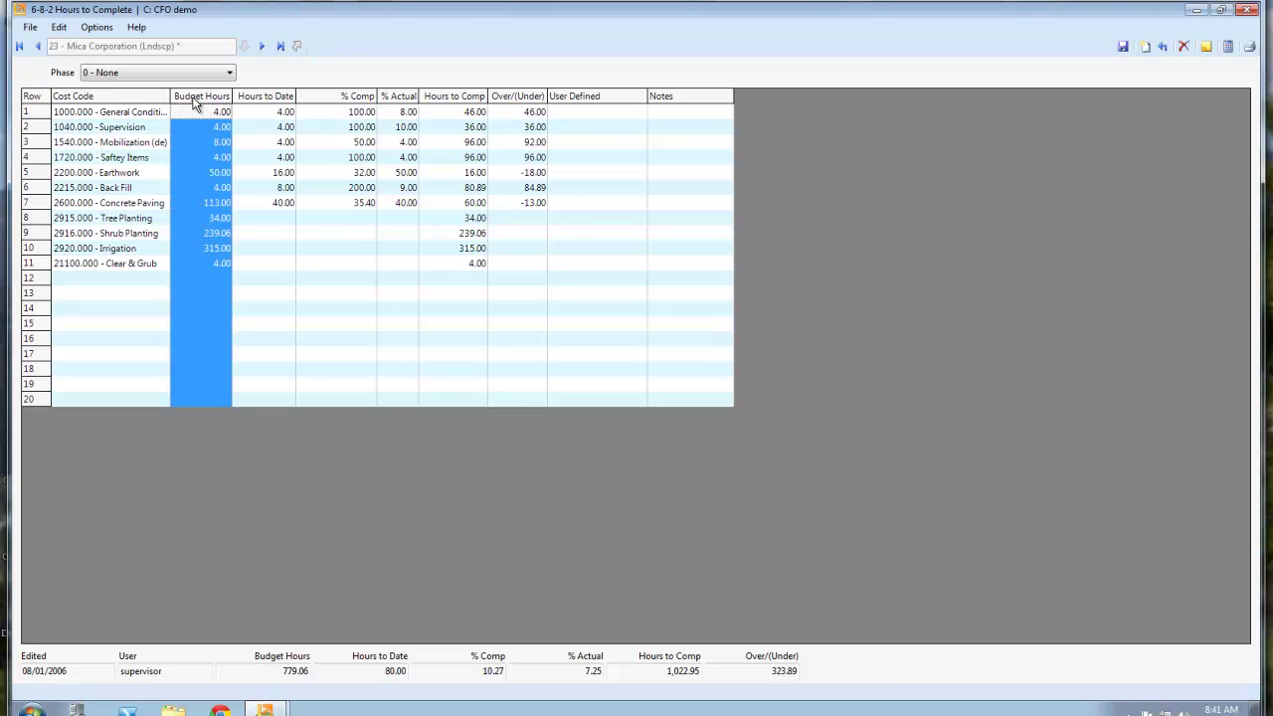
pyautogui.click(268, 101)
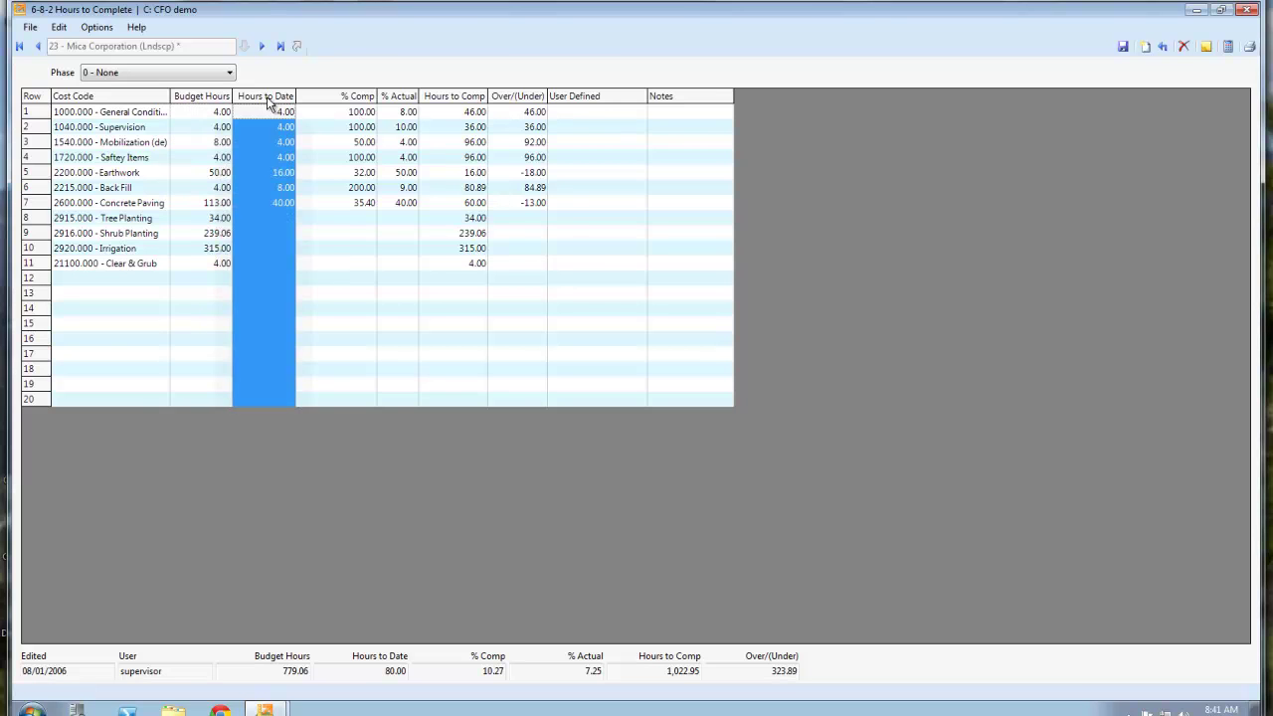
pyautogui.click(407, 101)
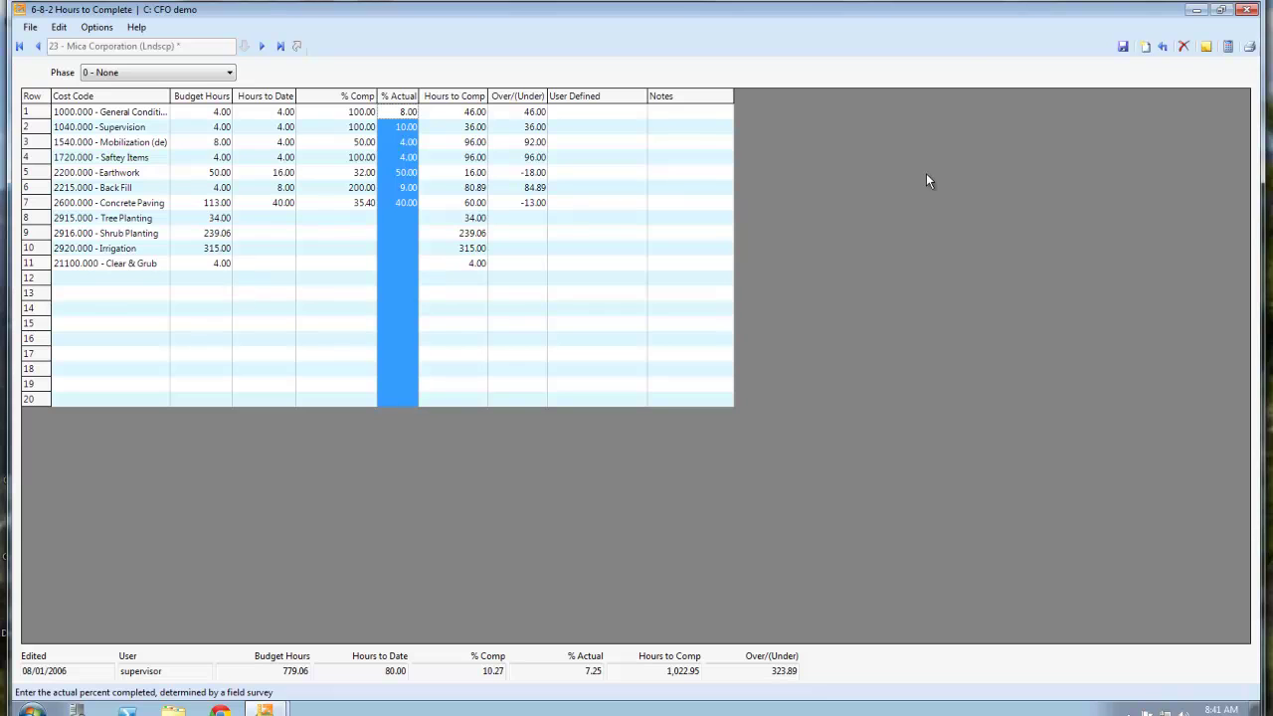
pyautogui.click(690, 136)
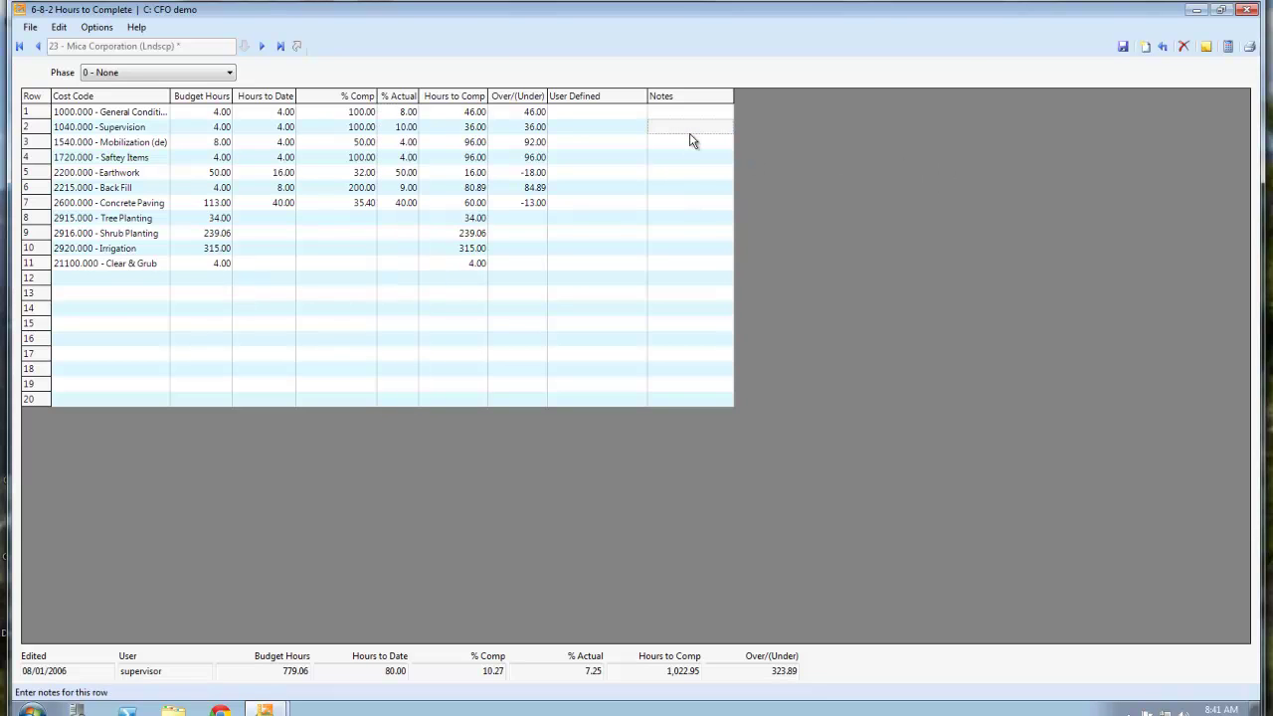
pyautogui.click(1249, 12)
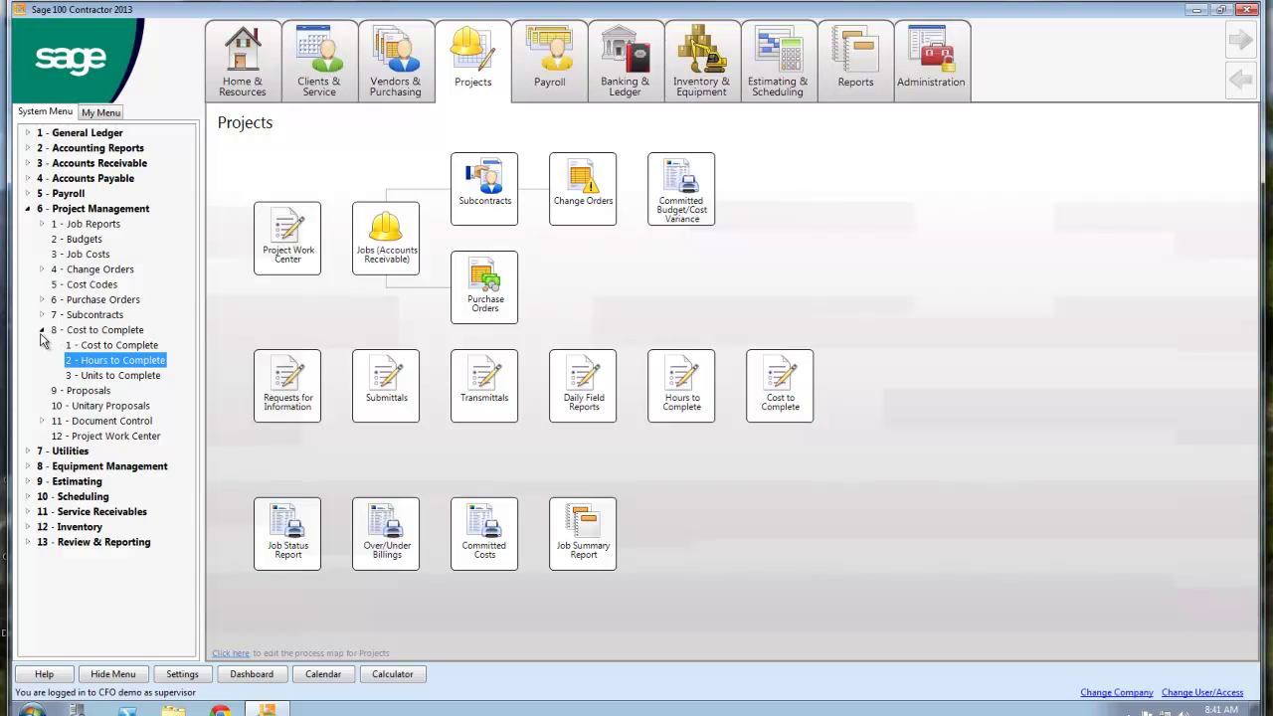
# Preview the 6-7-4 Subcontract Audit report for job 27's subcontract 21.
pyautogui.click(43, 314)
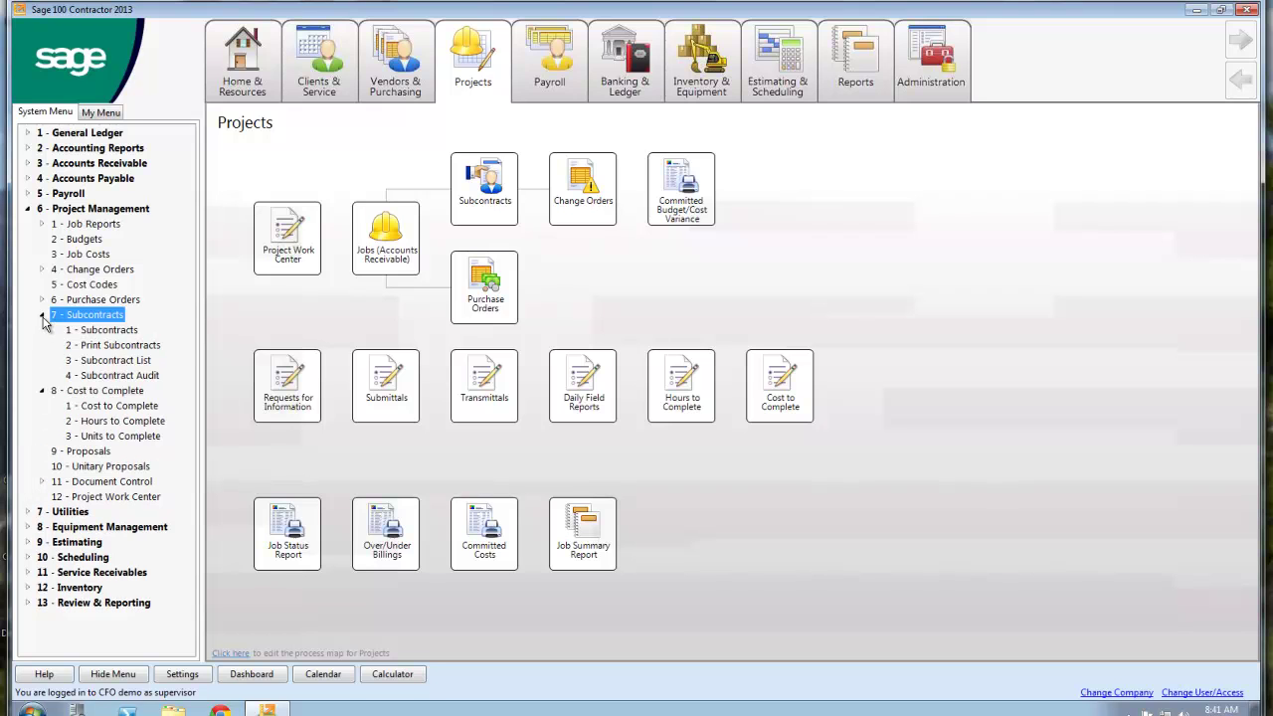
pyautogui.click(108, 376)
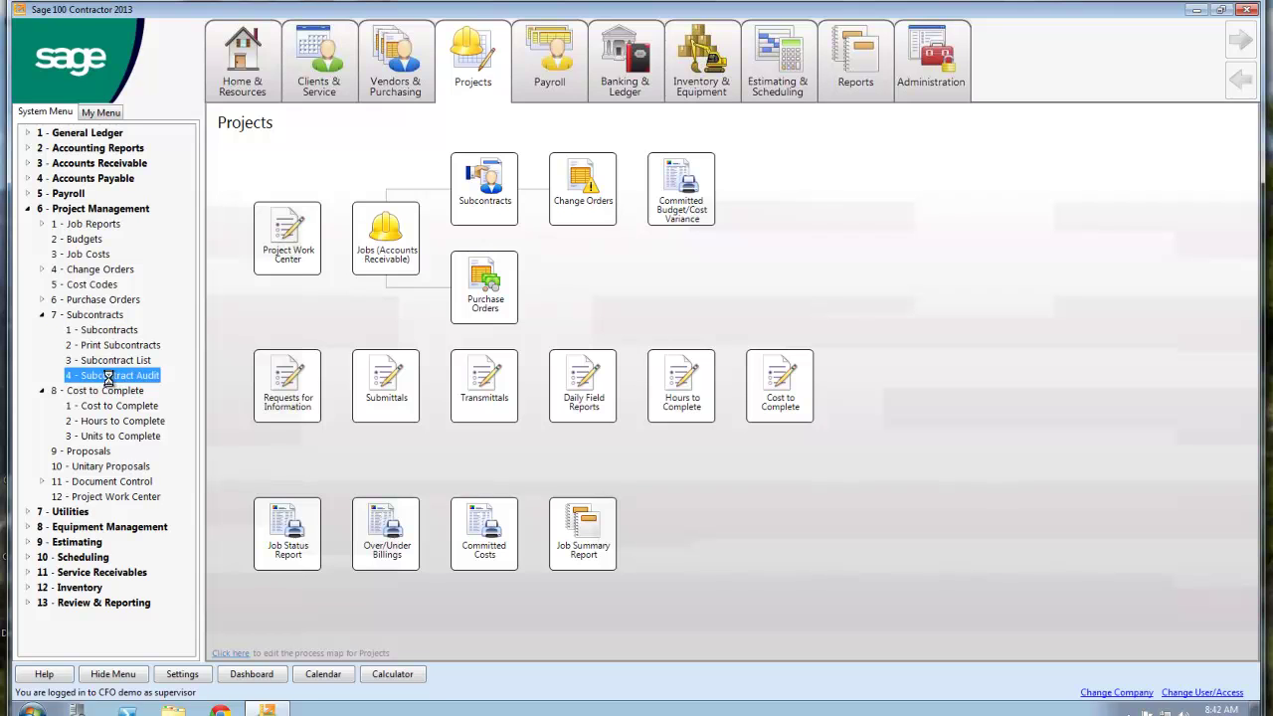
pyautogui.click(624, 63)
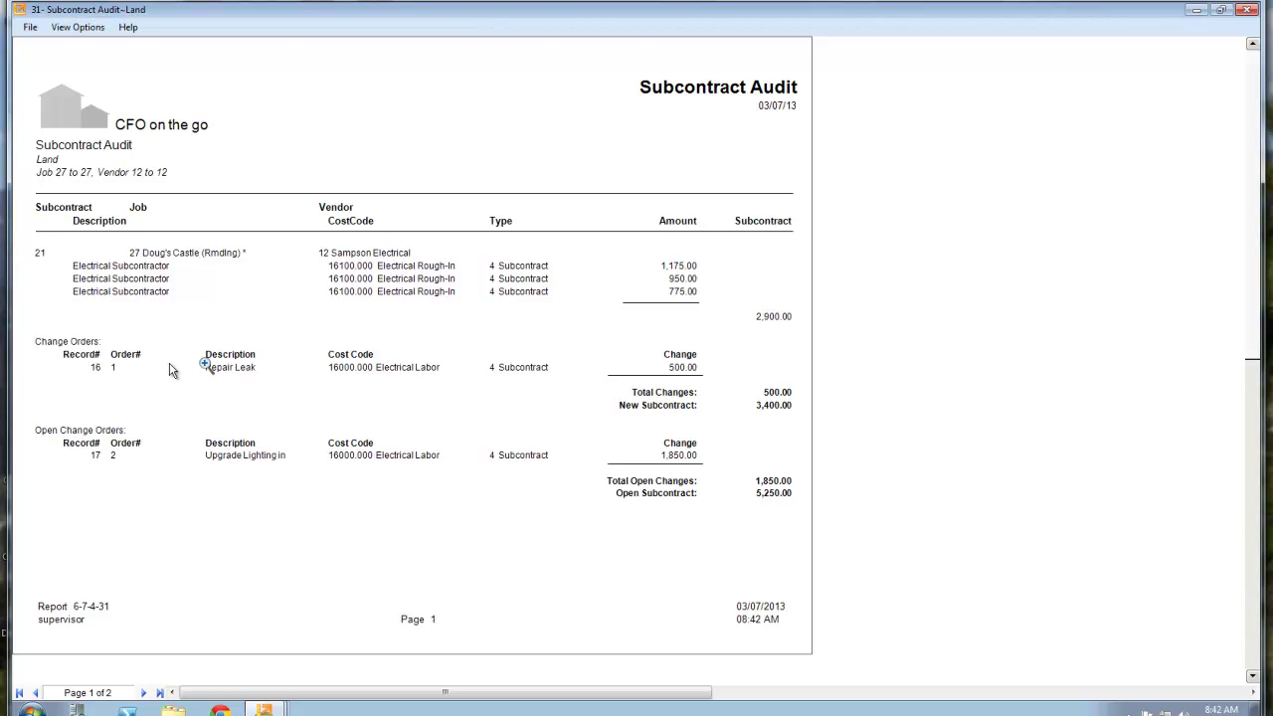
pyautogui.scroll(-2, 149, 370)
pyautogui.scroll(2, 127, 331)
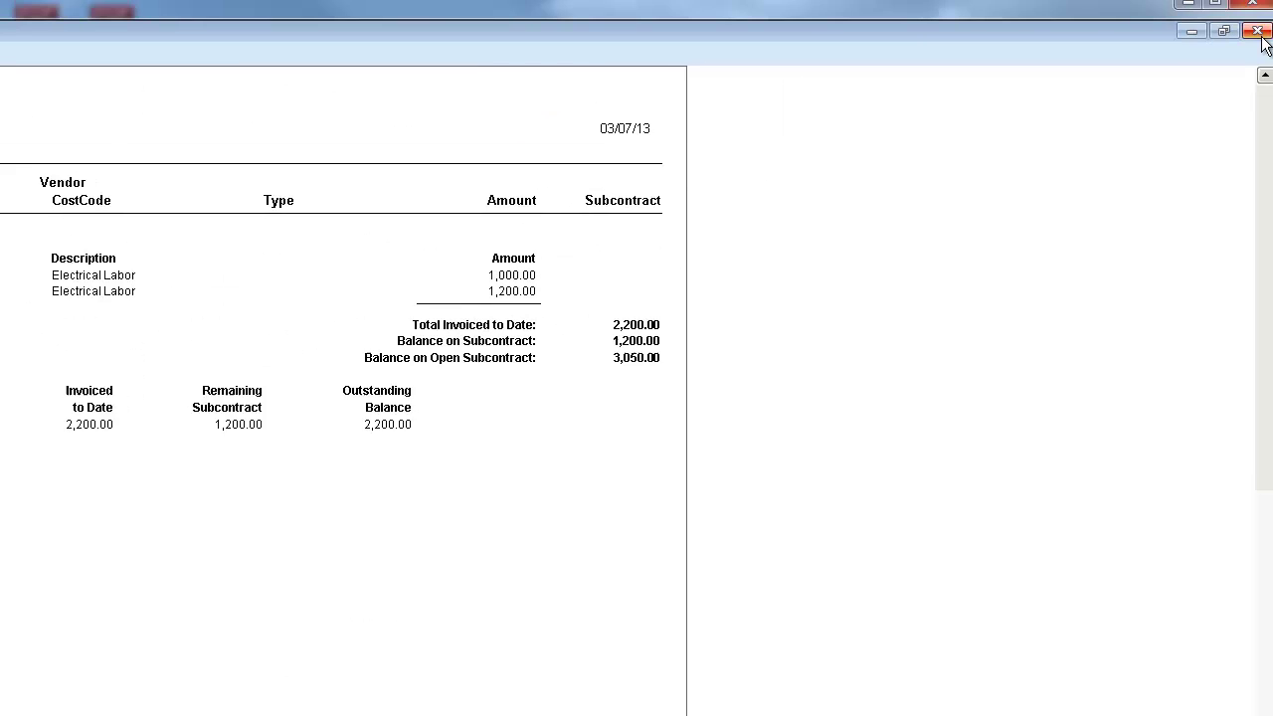
# Close the Subcontract Audit preview and Report Printing dialog, then expand 3 - Accounts Receivable.
pyautogui.click(1255, 40)
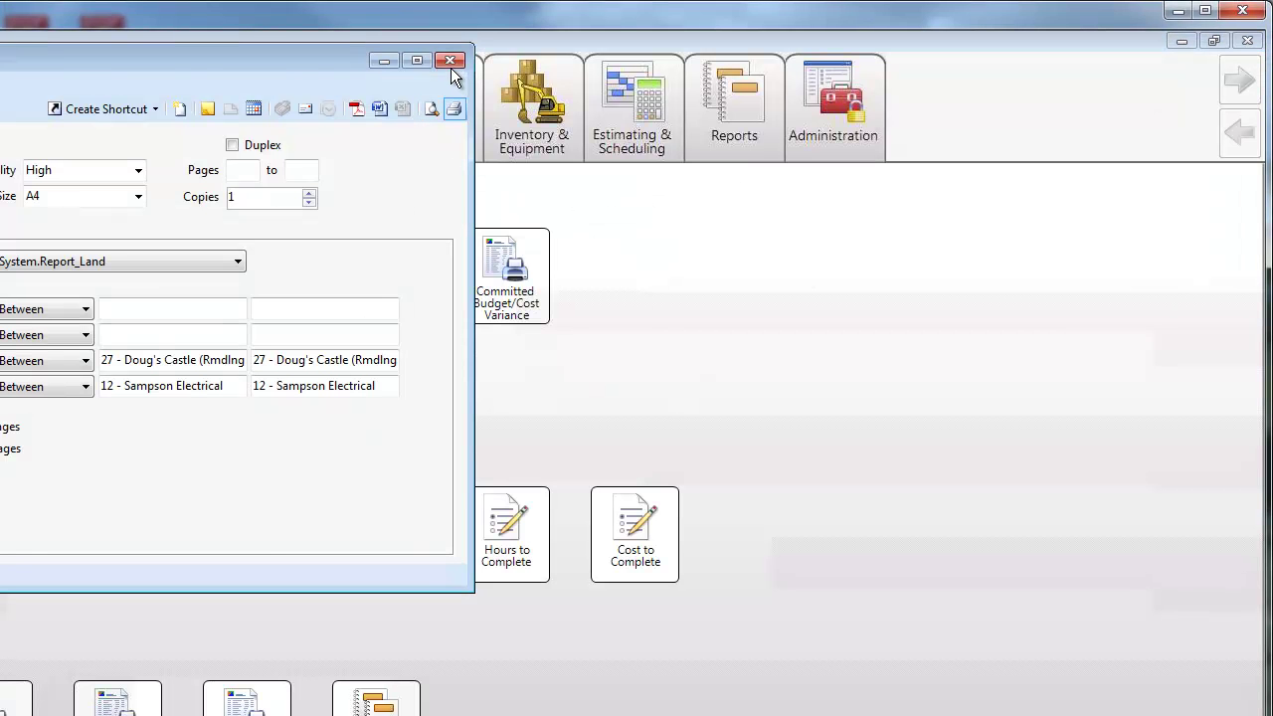
pyautogui.click(448, 66)
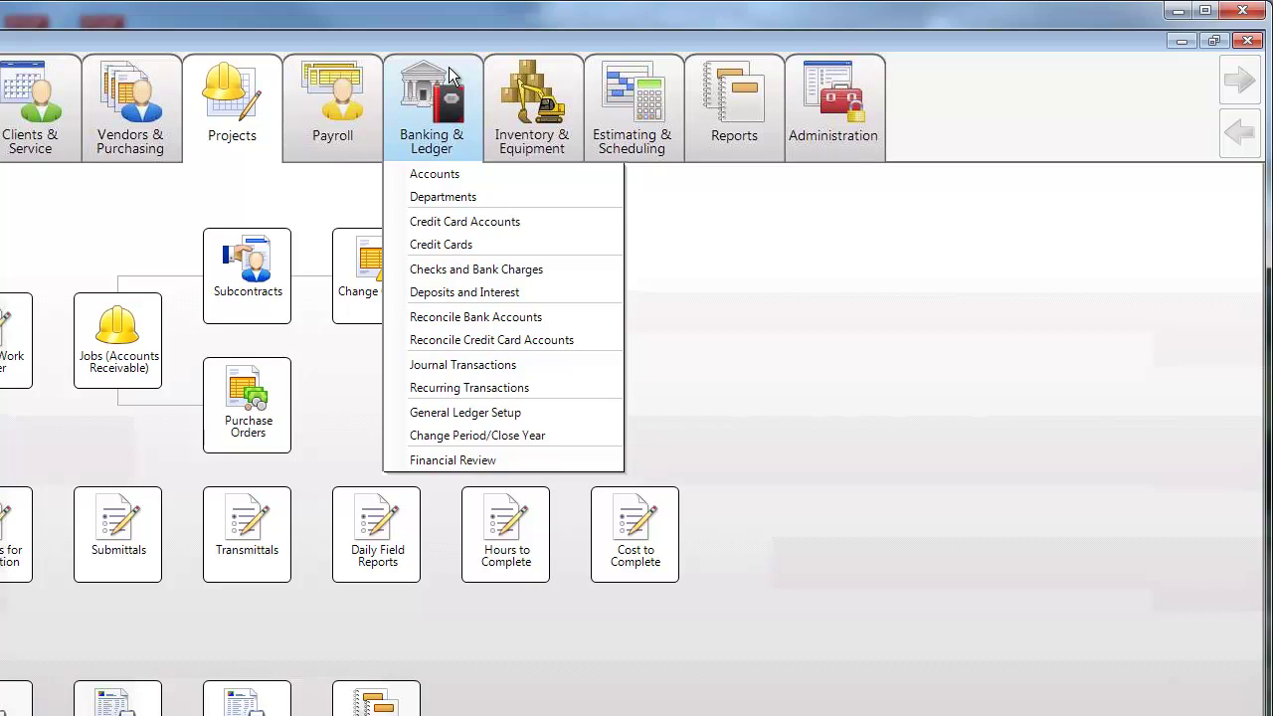
pyautogui.moveTo(332, 124)
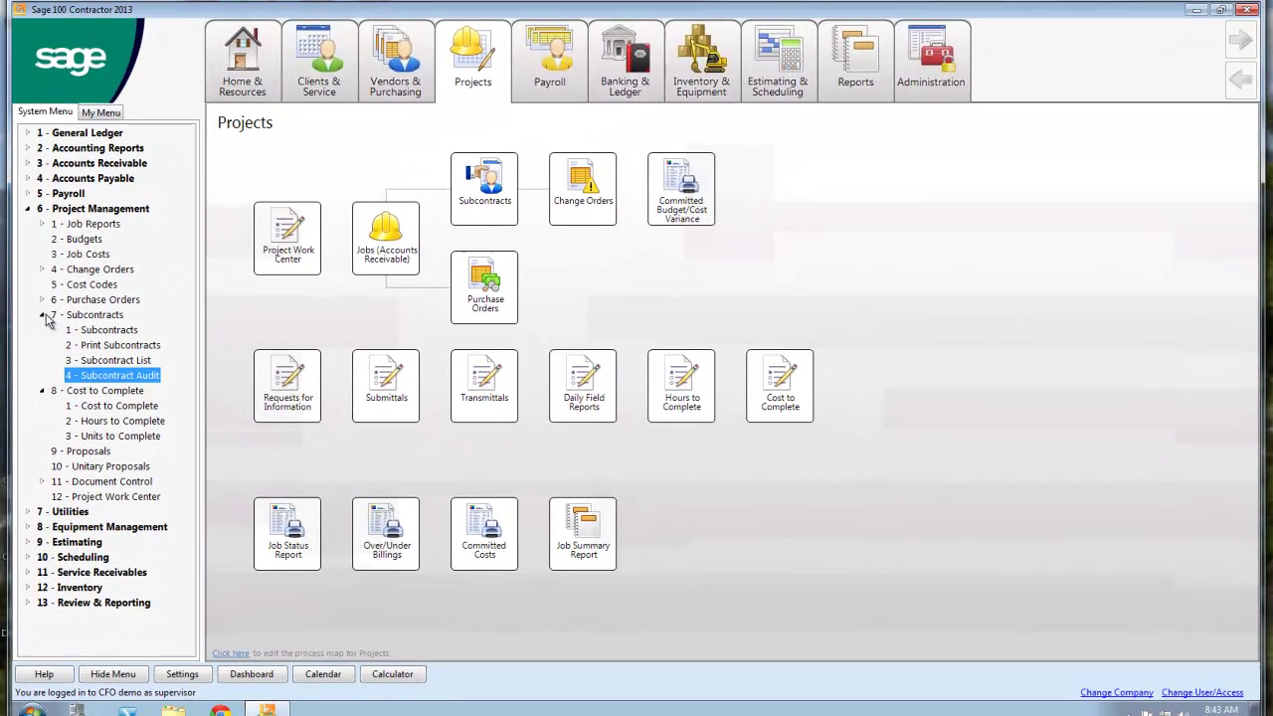
pyautogui.click(42, 315)
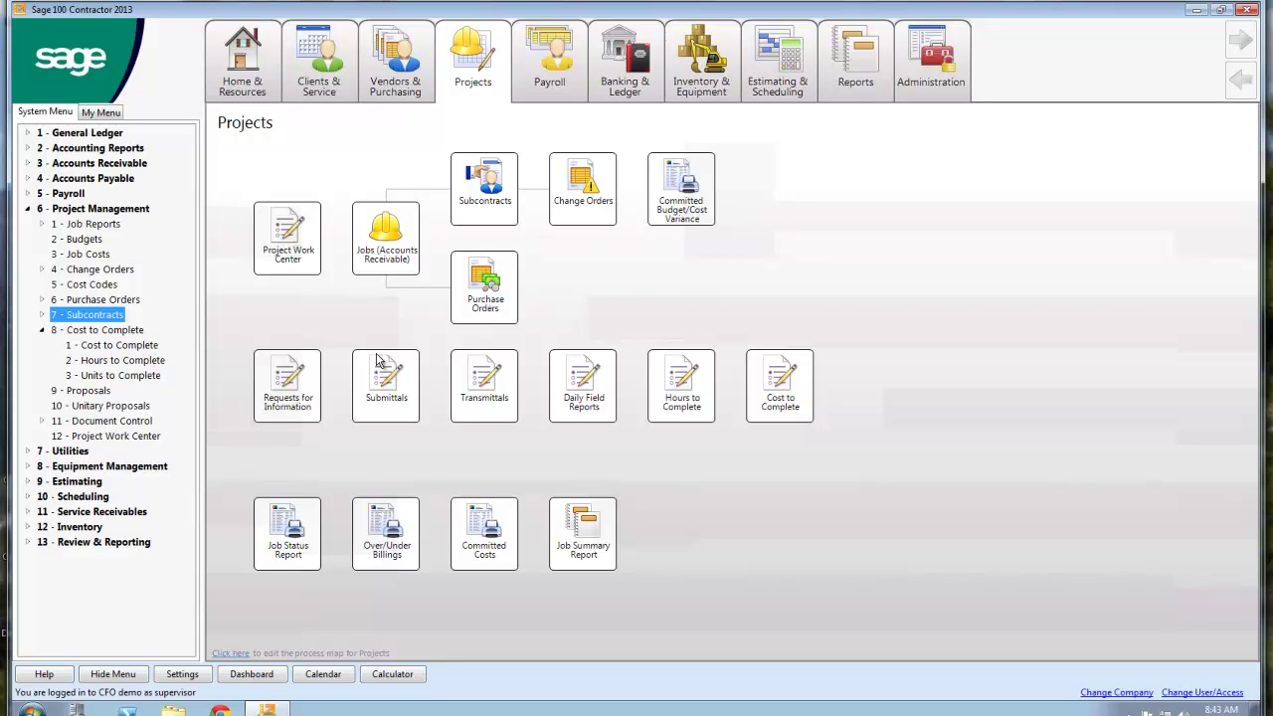
pyautogui.press('Home')
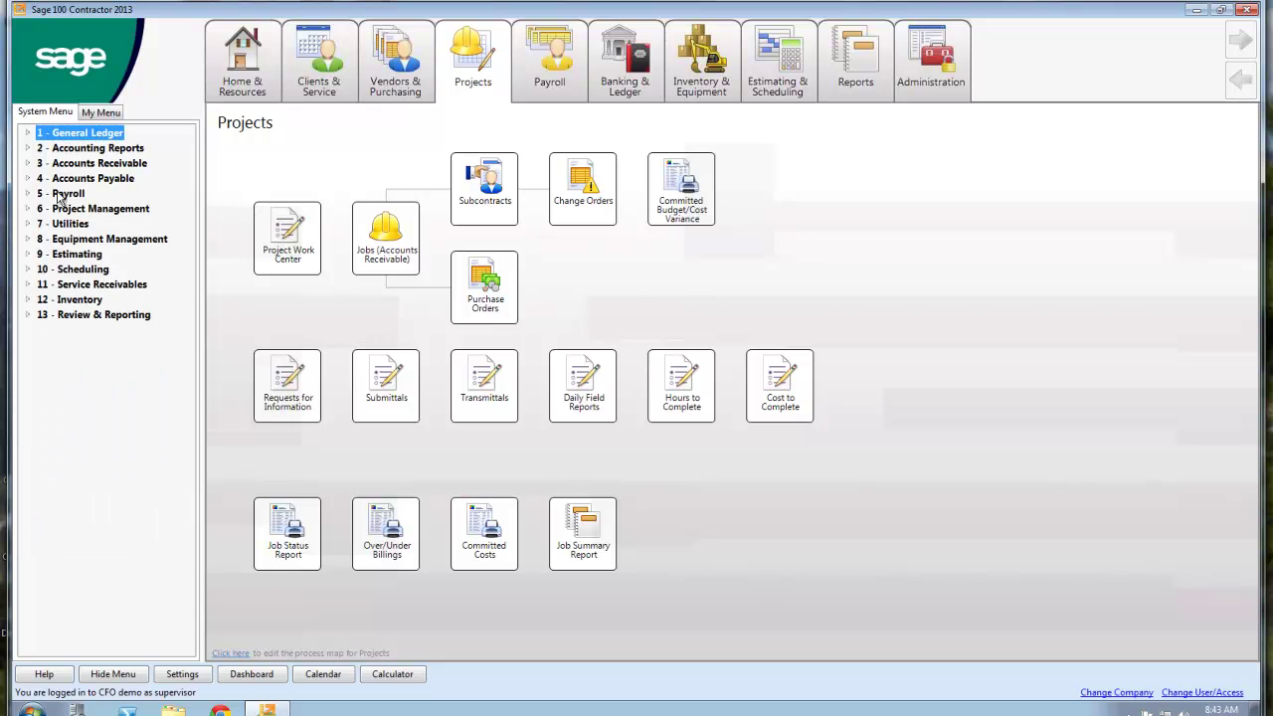
pyautogui.click(30, 165)
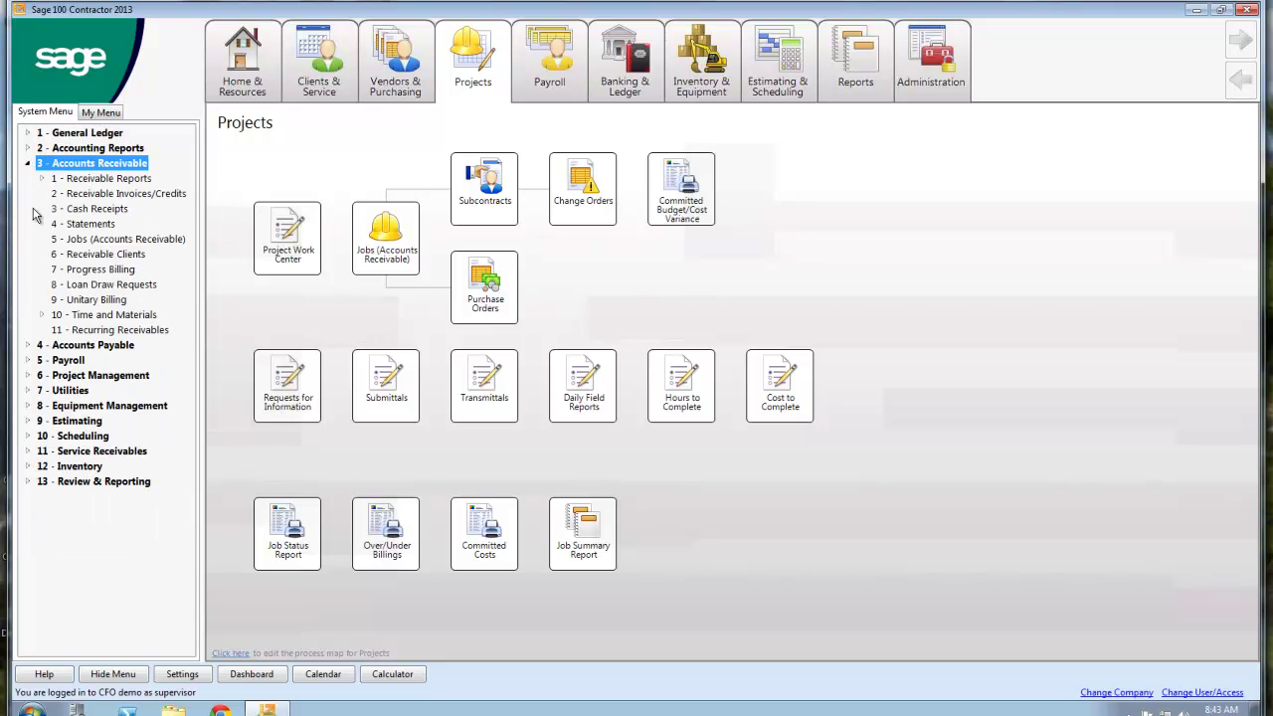
# Open 3-7 Progress Billing and go to record 13 for job 35 - Generic General Contract.
pyautogui.click(95, 269)
pyautogui.doubleClick(95, 269)
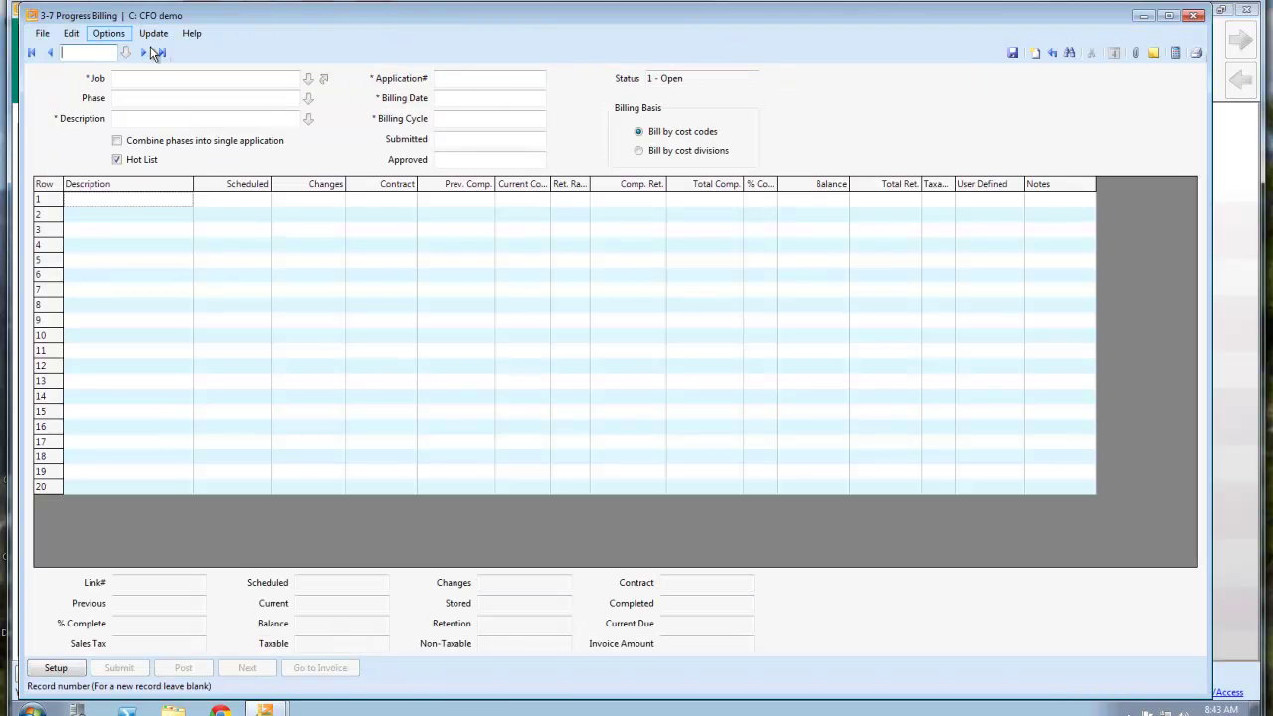
pyautogui.click(145, 53)
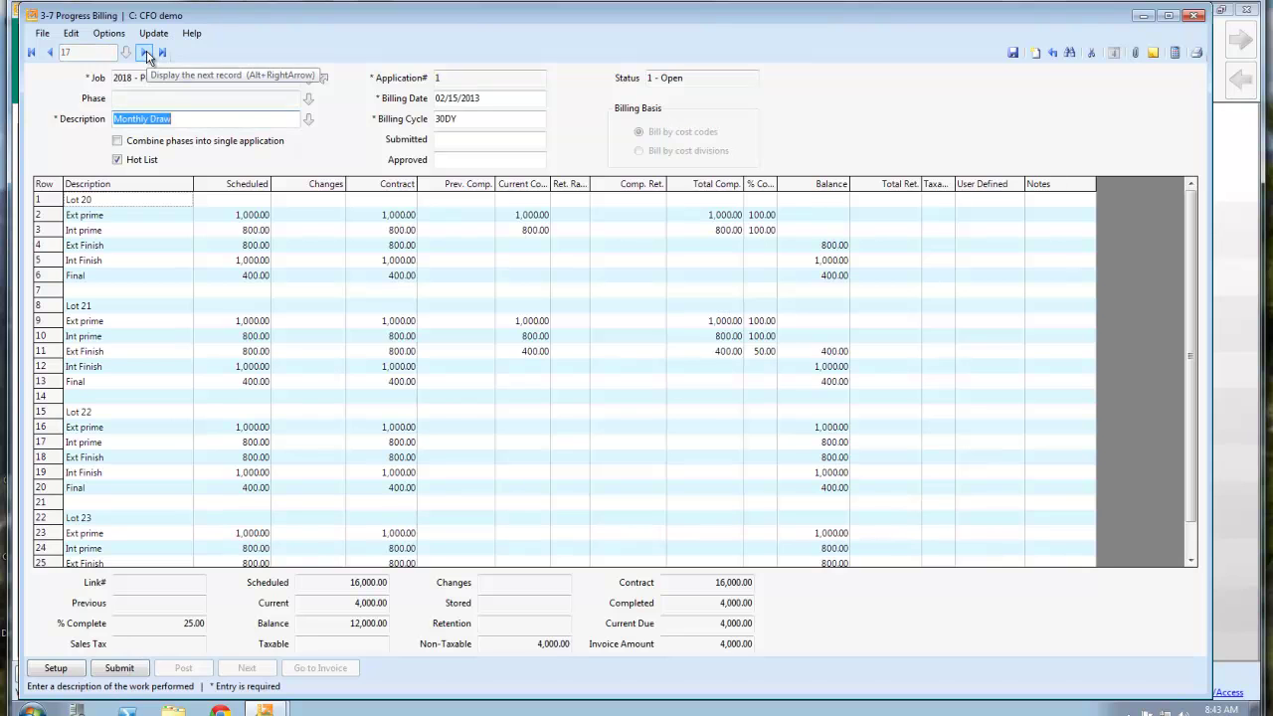
pyautogui.click(52, 52)
pyautogui.click(51, 52)
pyautogui.click(52, 52)
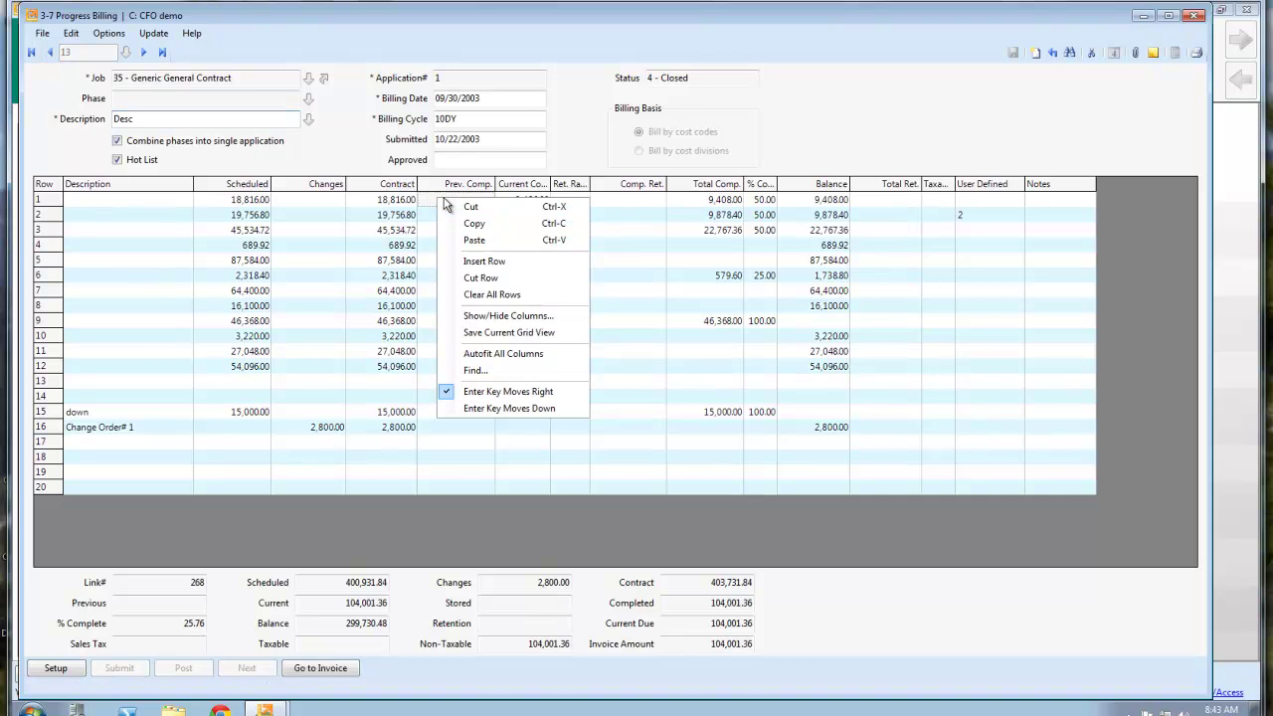
# Show the Cost Code column in the billing grid and select the Current Comp. column.
pyautogui.rightClick(439, 199)
pyautogui.click(487, 316)
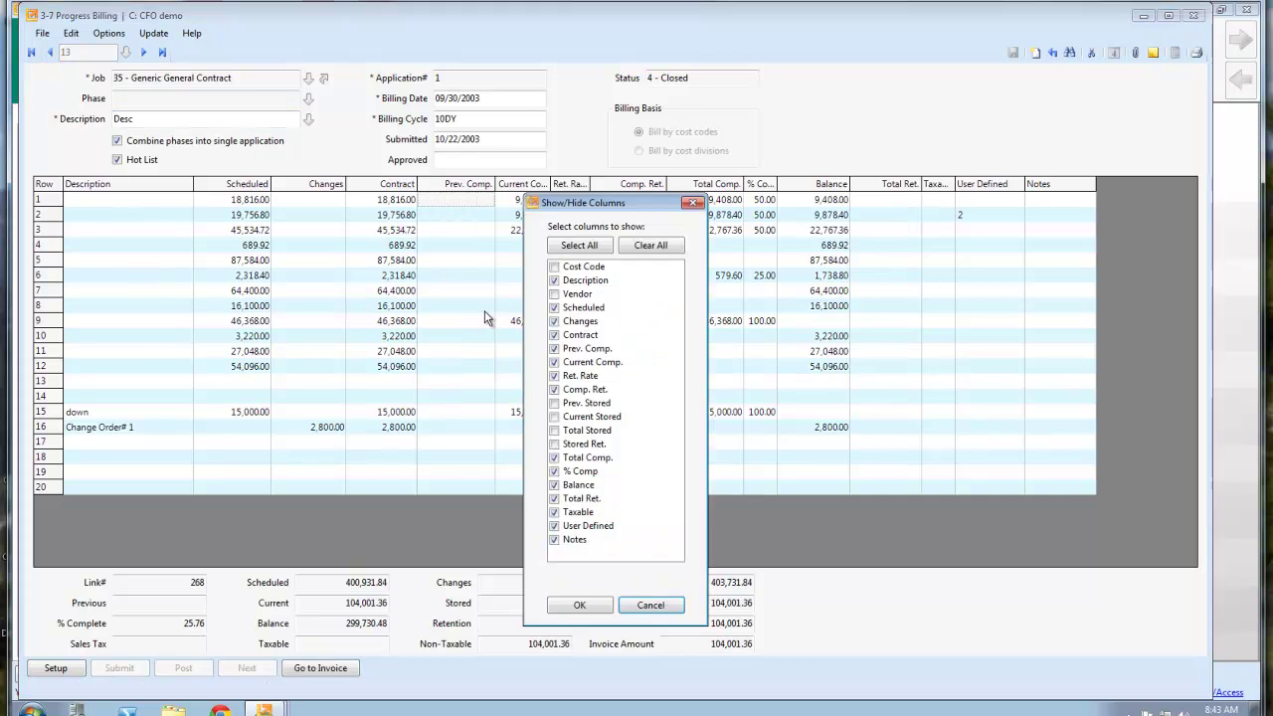
pyautogui.click(576, 604)
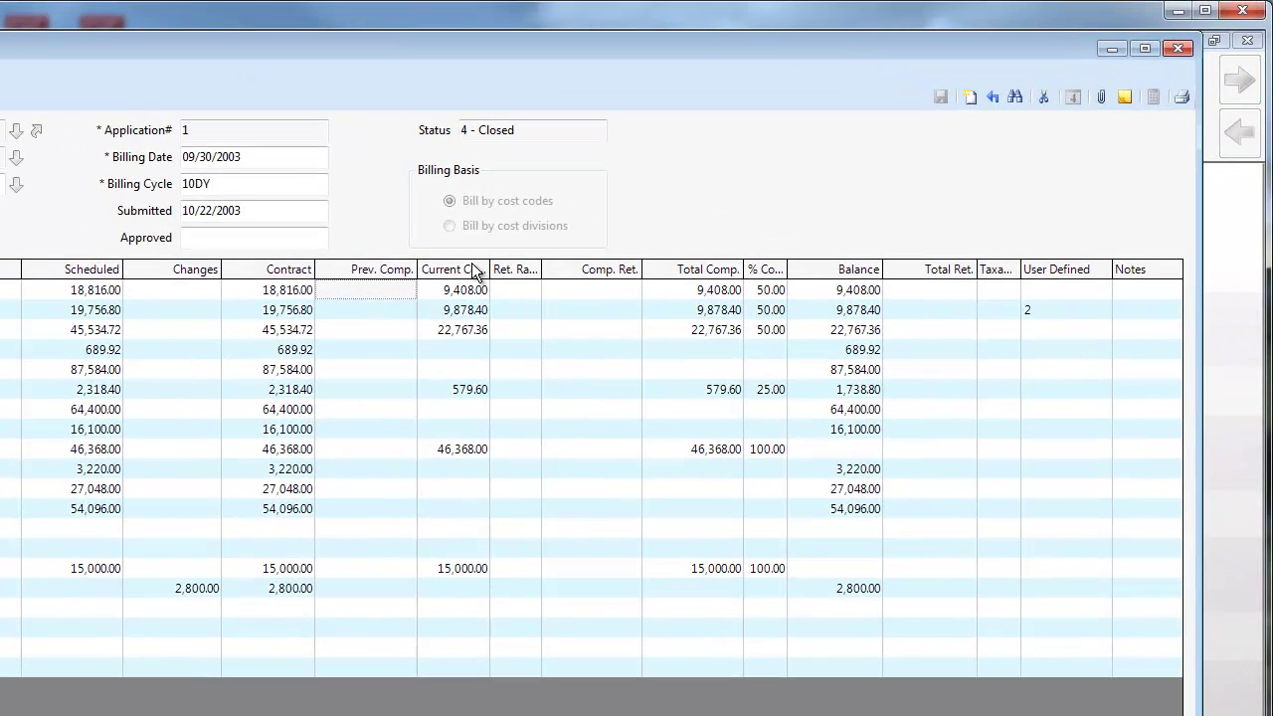
pyautogui.click(657, 185)
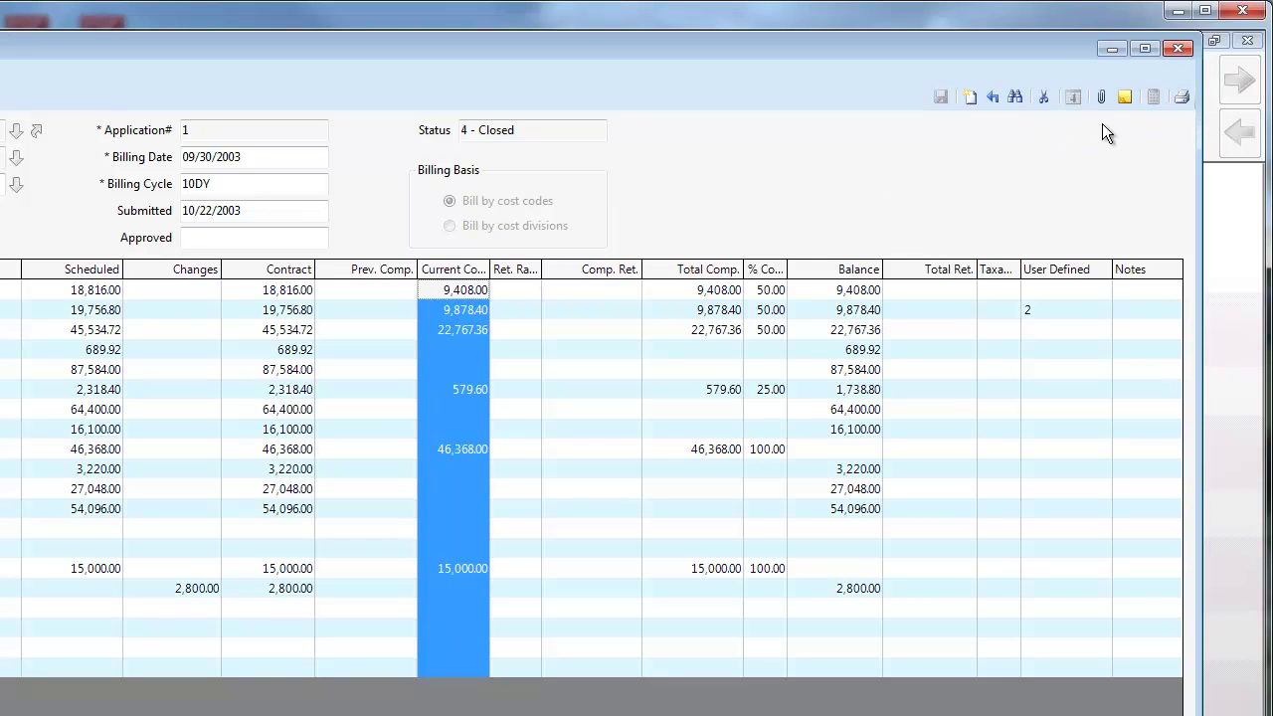
pyautogui.click(1181, 96)
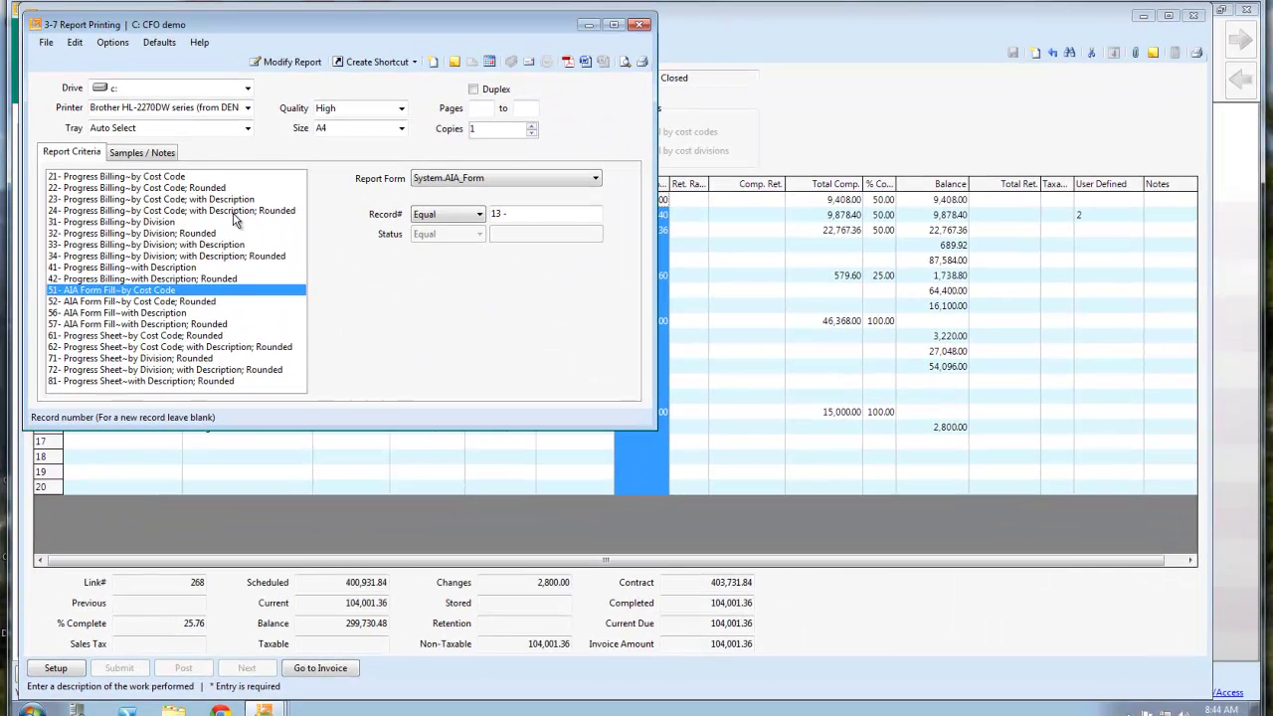
pyautogui.click(234, 210)
pyautogui.click(624, 62)
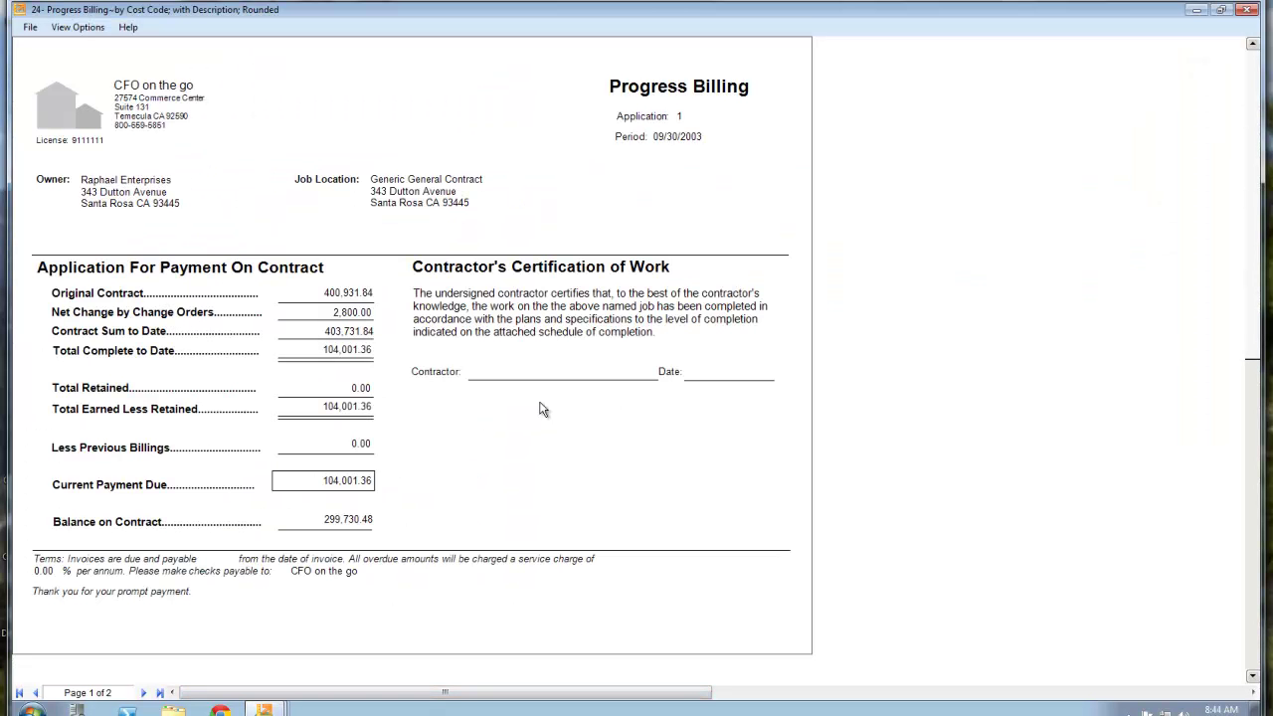
pyautogui.click(144, 693)
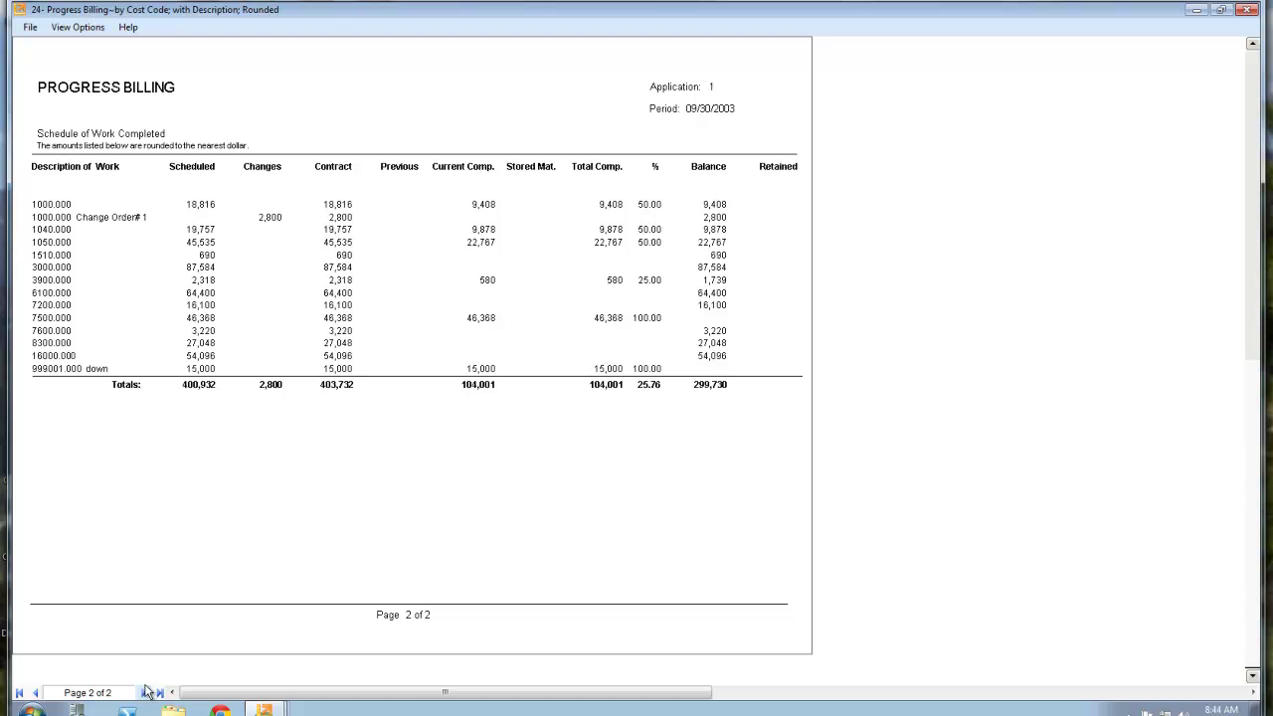
pyautogui.click(1247, 11)
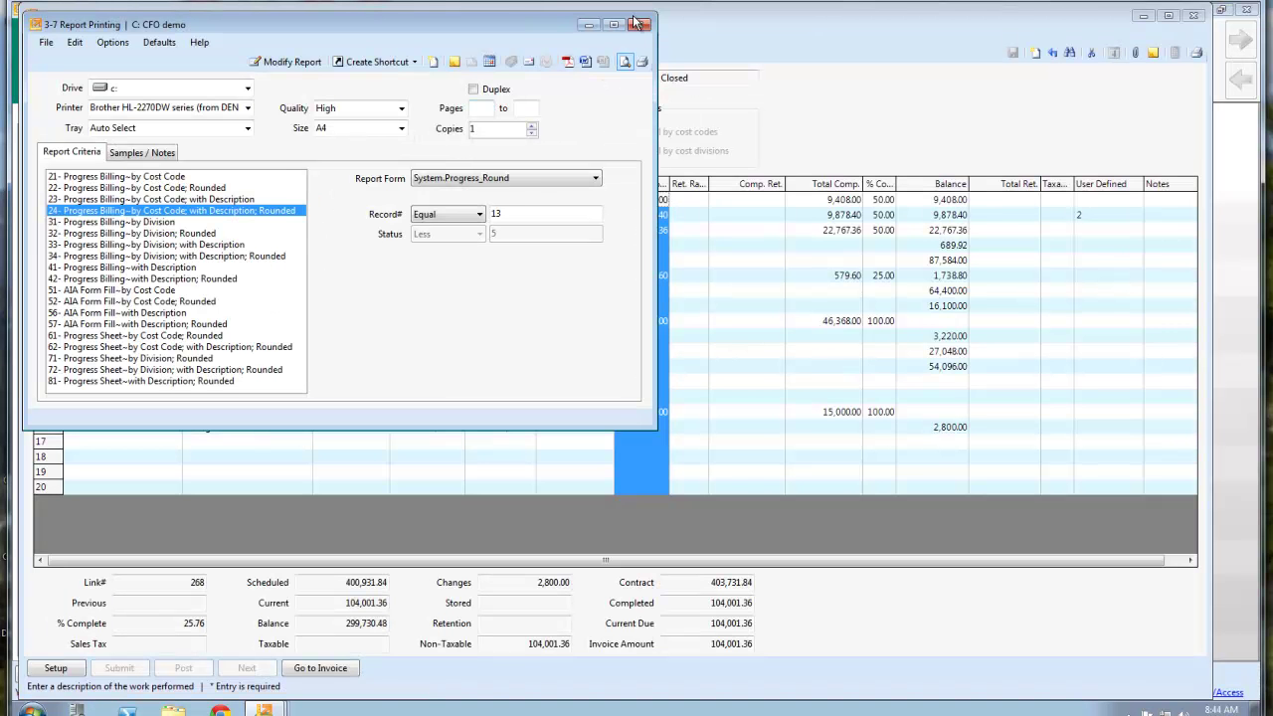
pyautogui.click(642, 26)
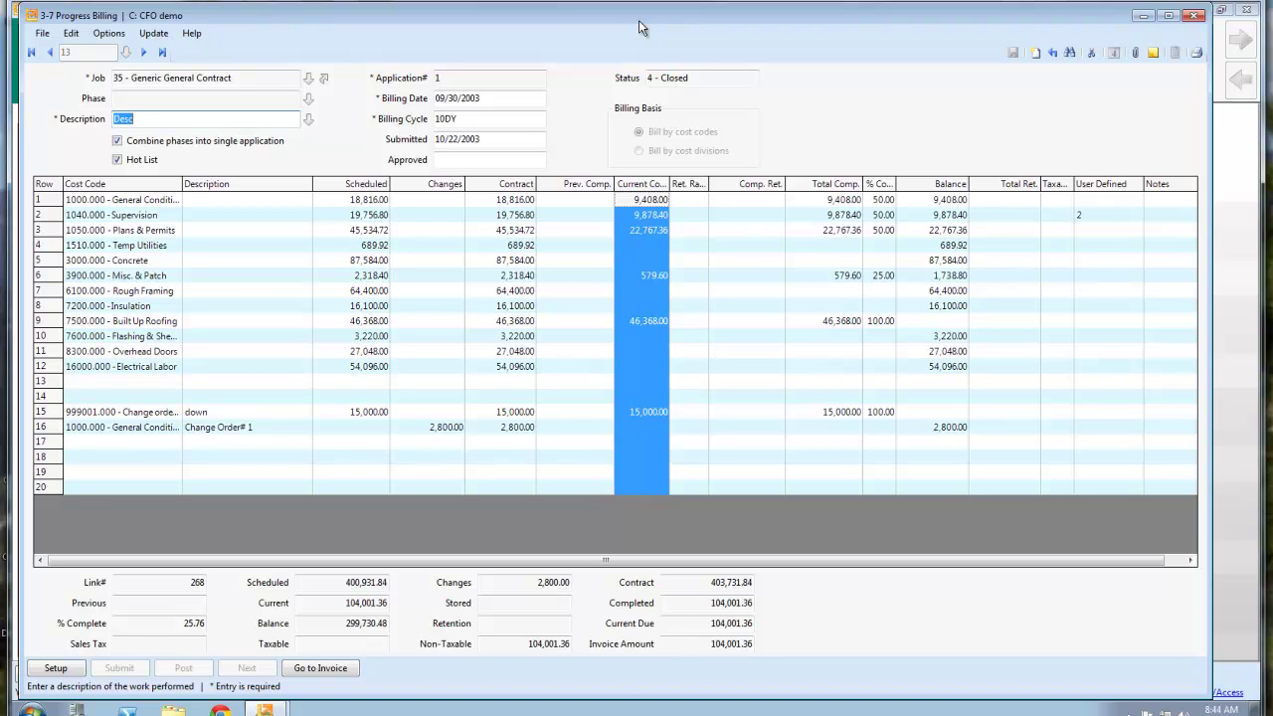
# Close Progress Billing and preview the '36- A/R Call Sheet~Alpha; with Invoice Detail' report.
pyautogui.click(1193, 15)
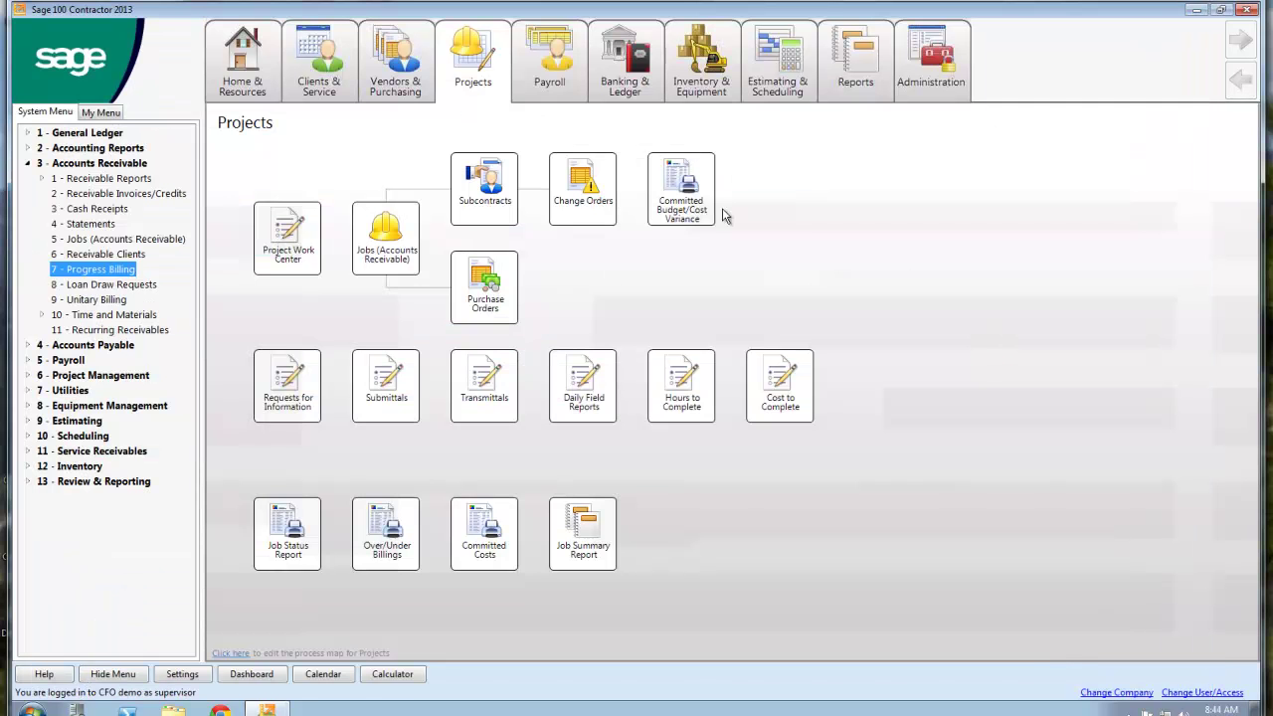
pyautogui.click(55, 182)
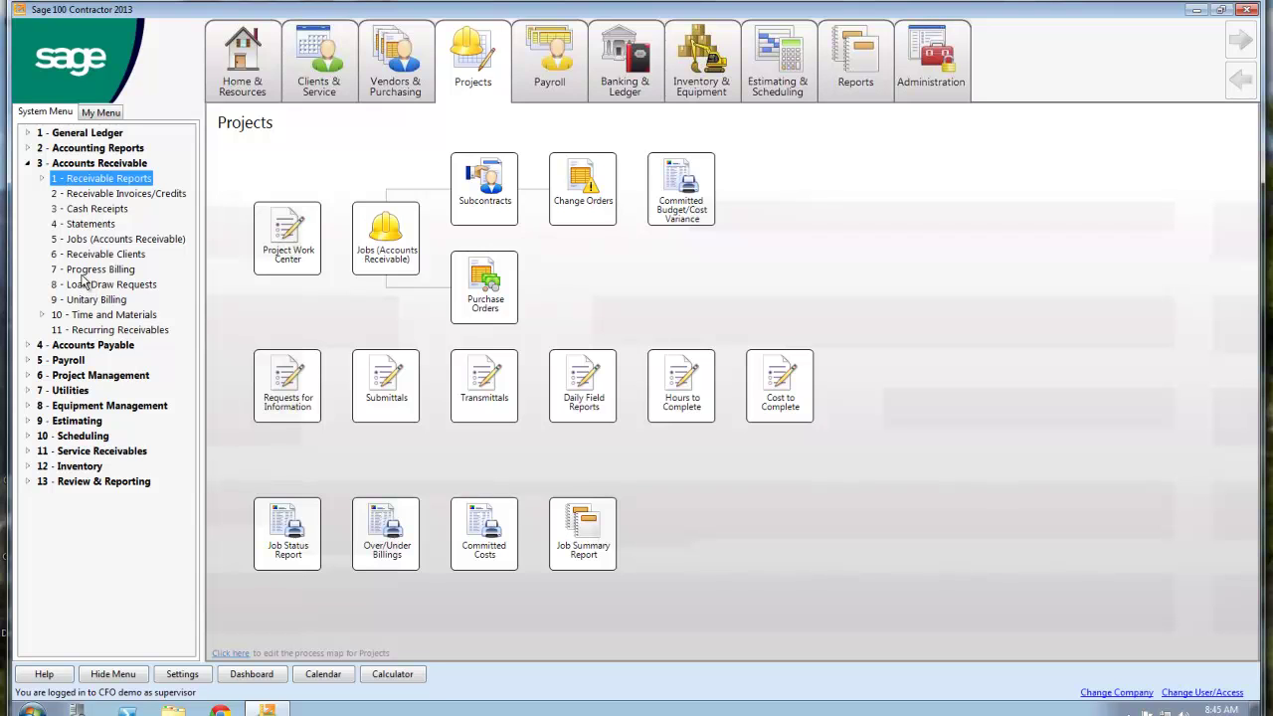
pyautogui.click(93, 183)
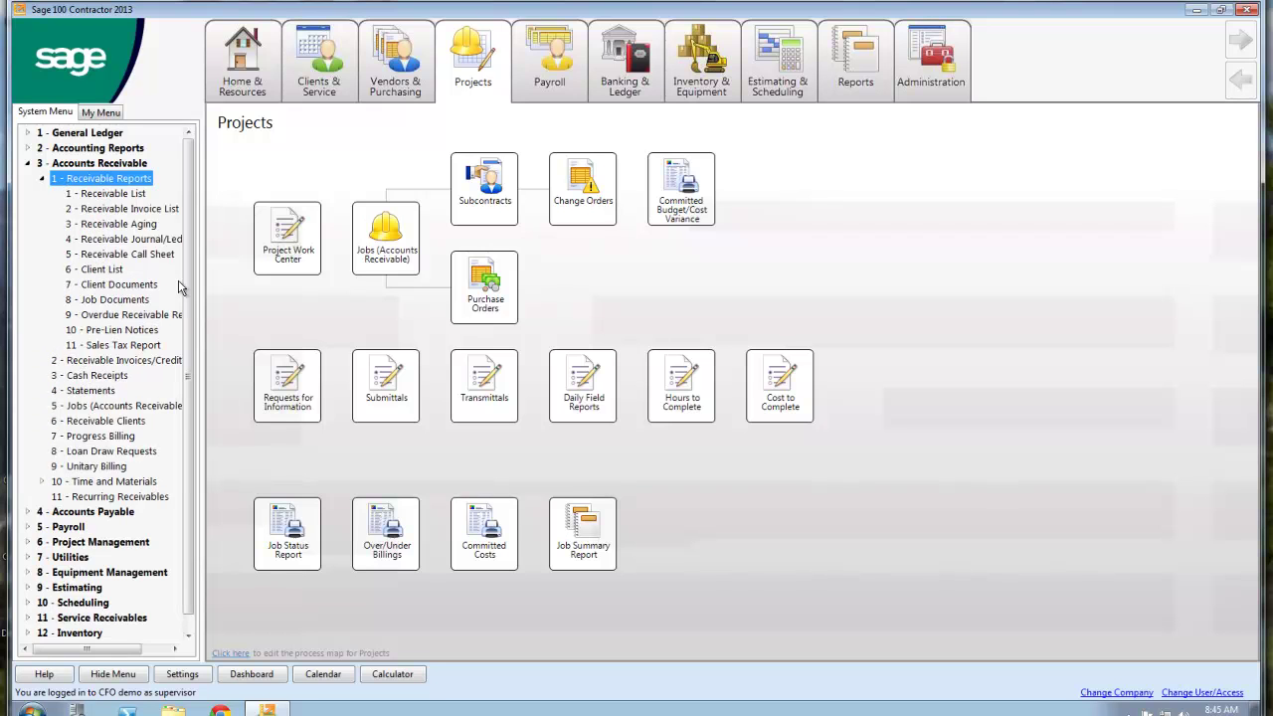
pyautogui.click(117, 253)
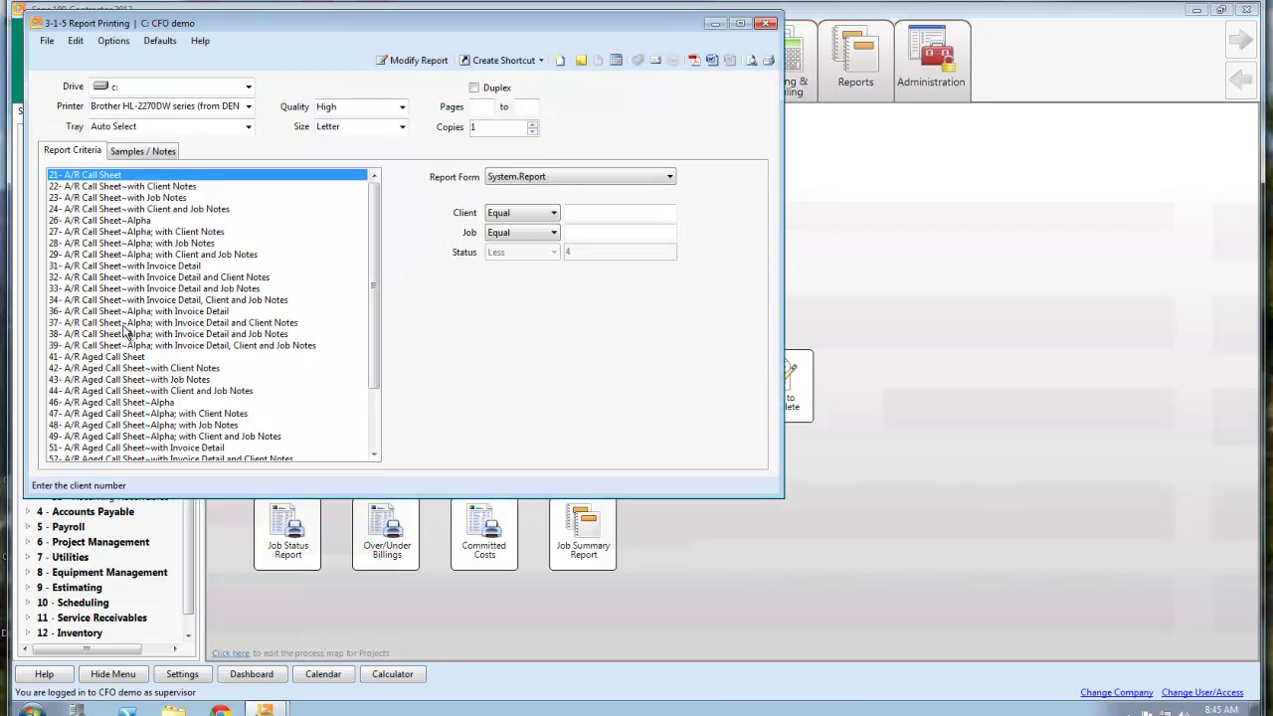
pyautogui.click(146, 311)
pyautogui.click(751, 60)
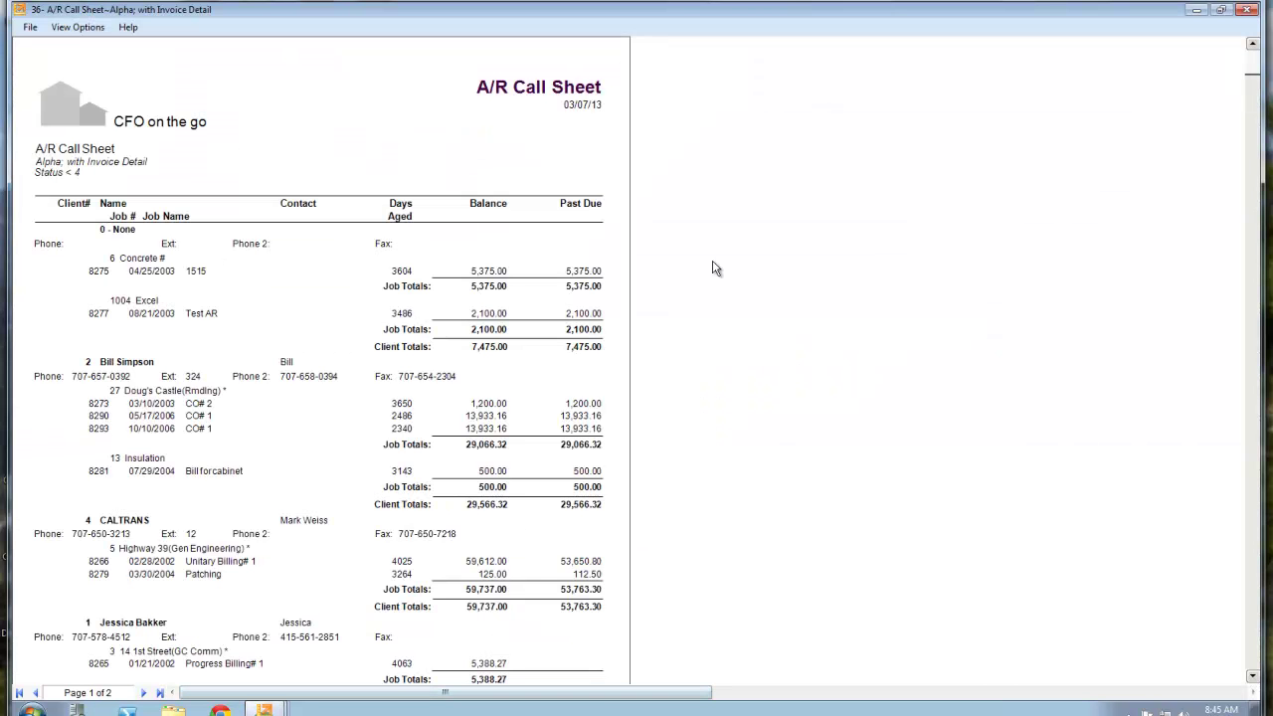
# Go through the call sheet preview's client balances and past-due amounts.
pyautogui.click(119, 296)
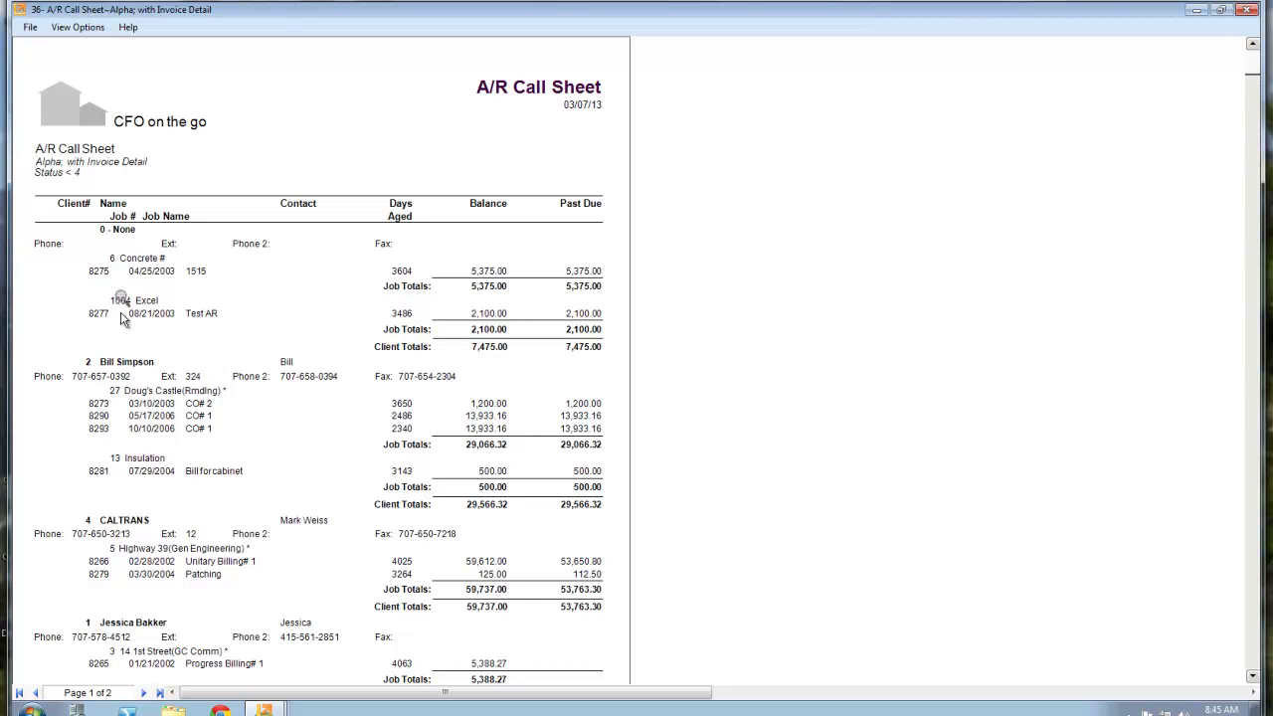
pyautogui.click(126, 364)
pyautogui.click(310, 379)
pyautogui.click(132, 403)
pyautogui.click(148, 467)
pyautogui.scroll(-1, 162, 481)
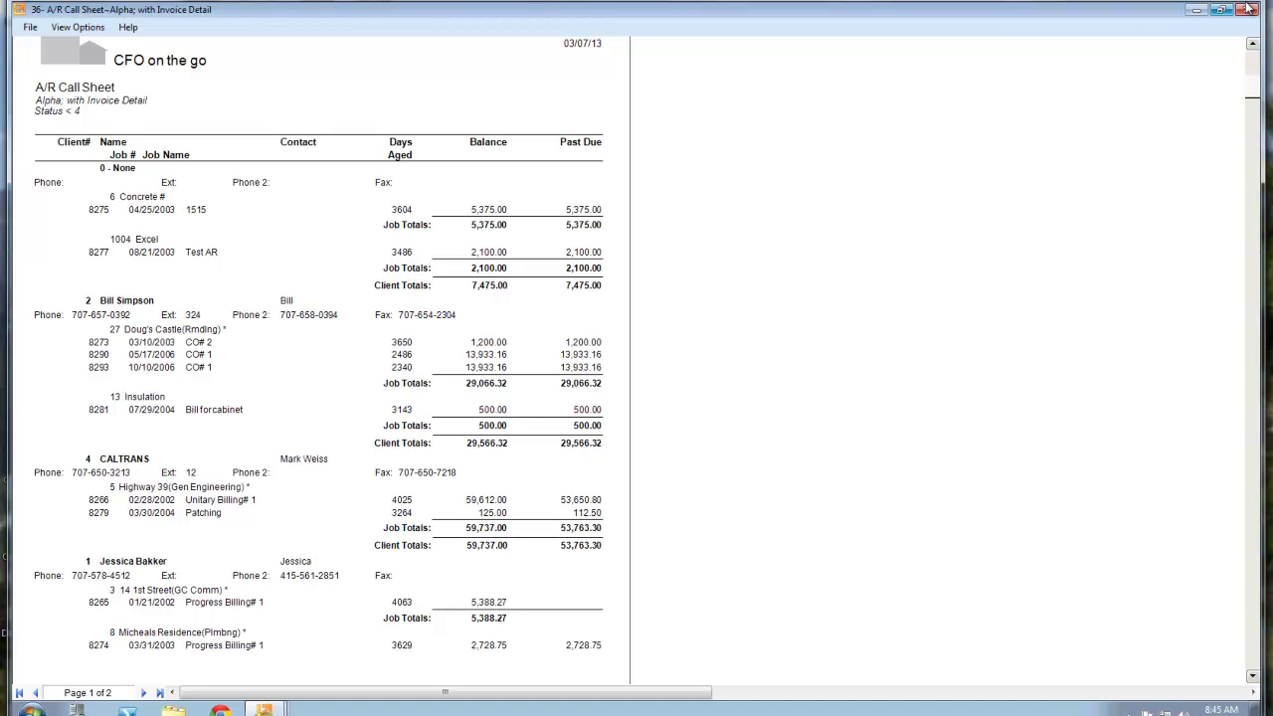
# Close the call sheet preview and printing options, then open 8-3 Equipment.
pyautogui.hotkey('alt', 'F4')
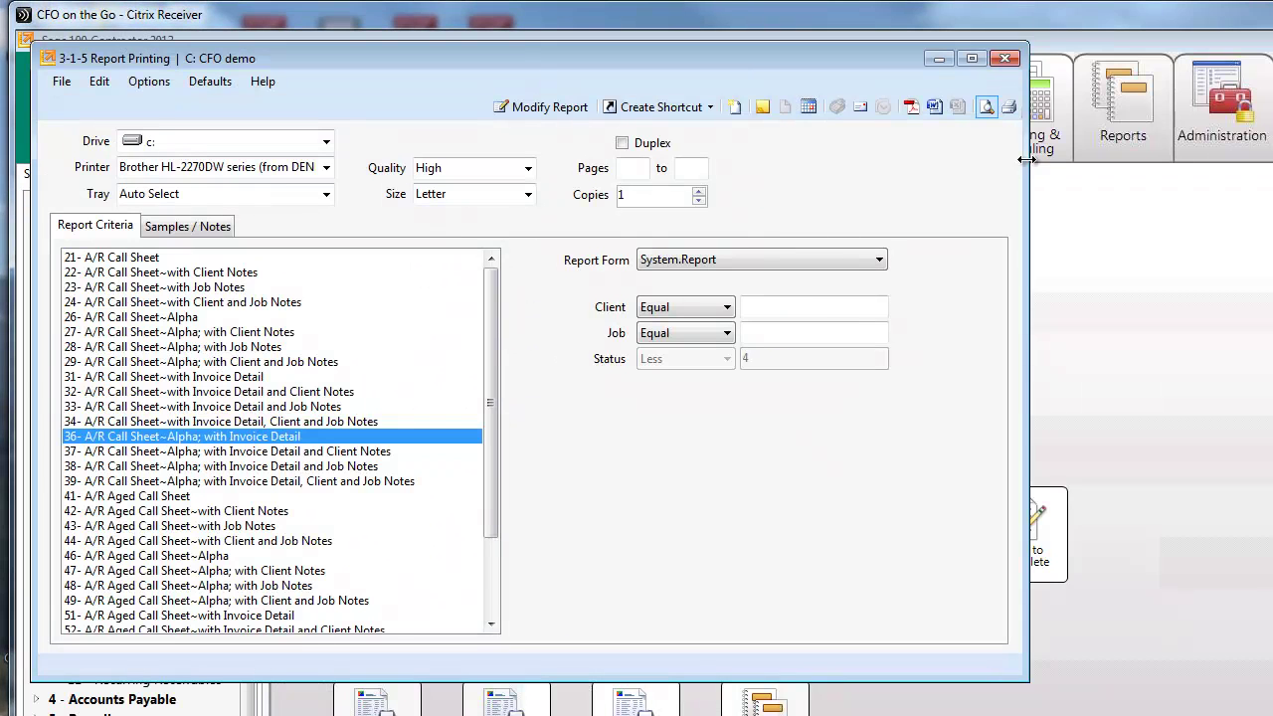
pyautogui.click(1004, 58)
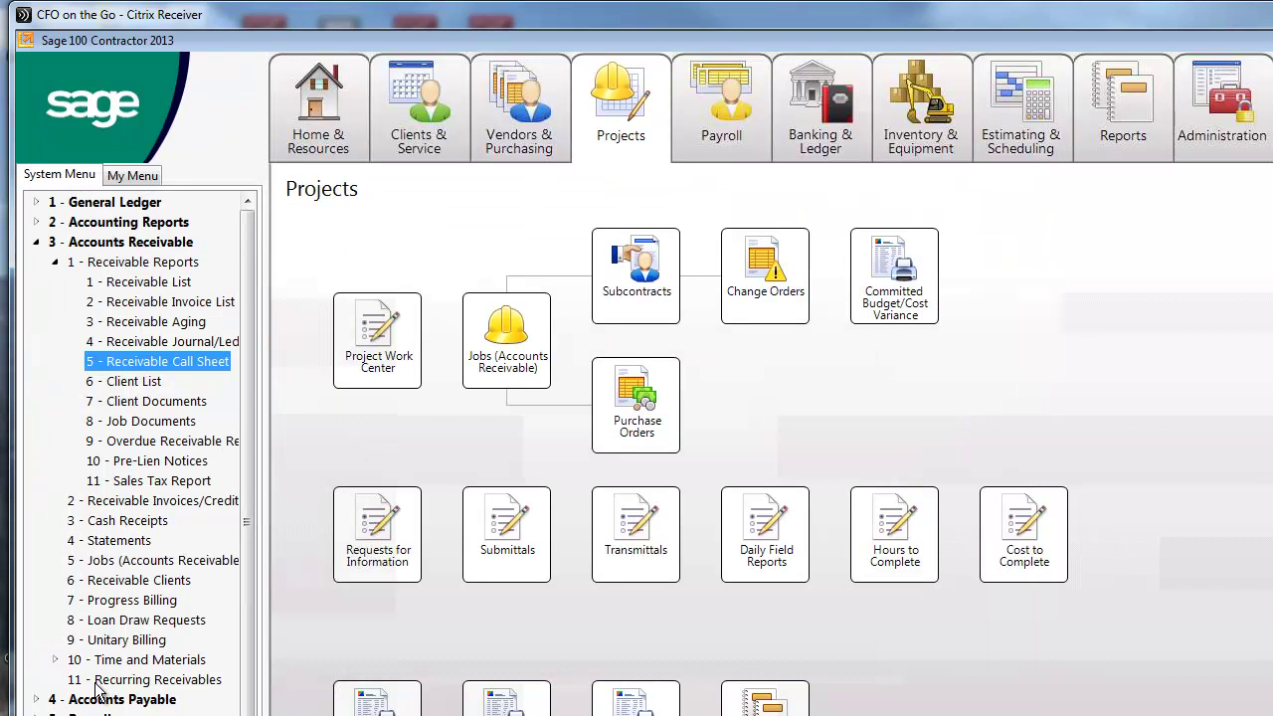
pyautogui.press('Left')
pyautogui.press('Left')
pyautogui.press('Left')
pyautogui.press('Left')
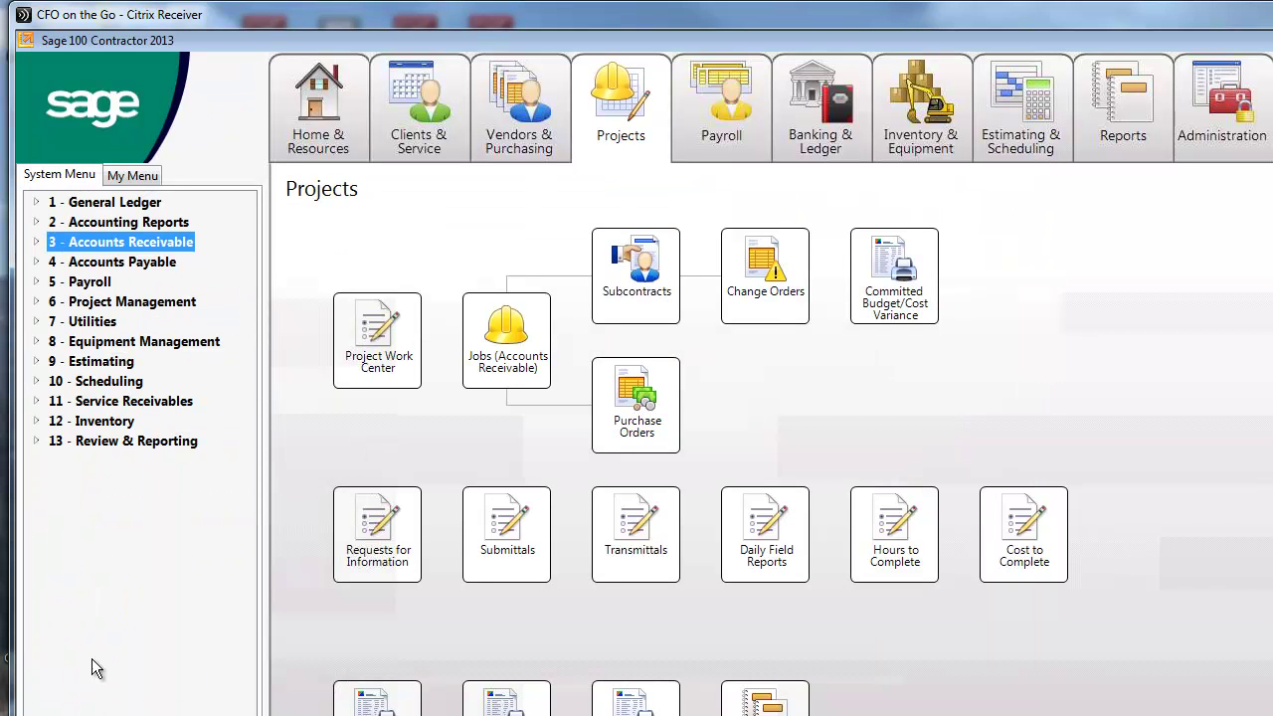
pyautogui.doubleClick(57, 342)
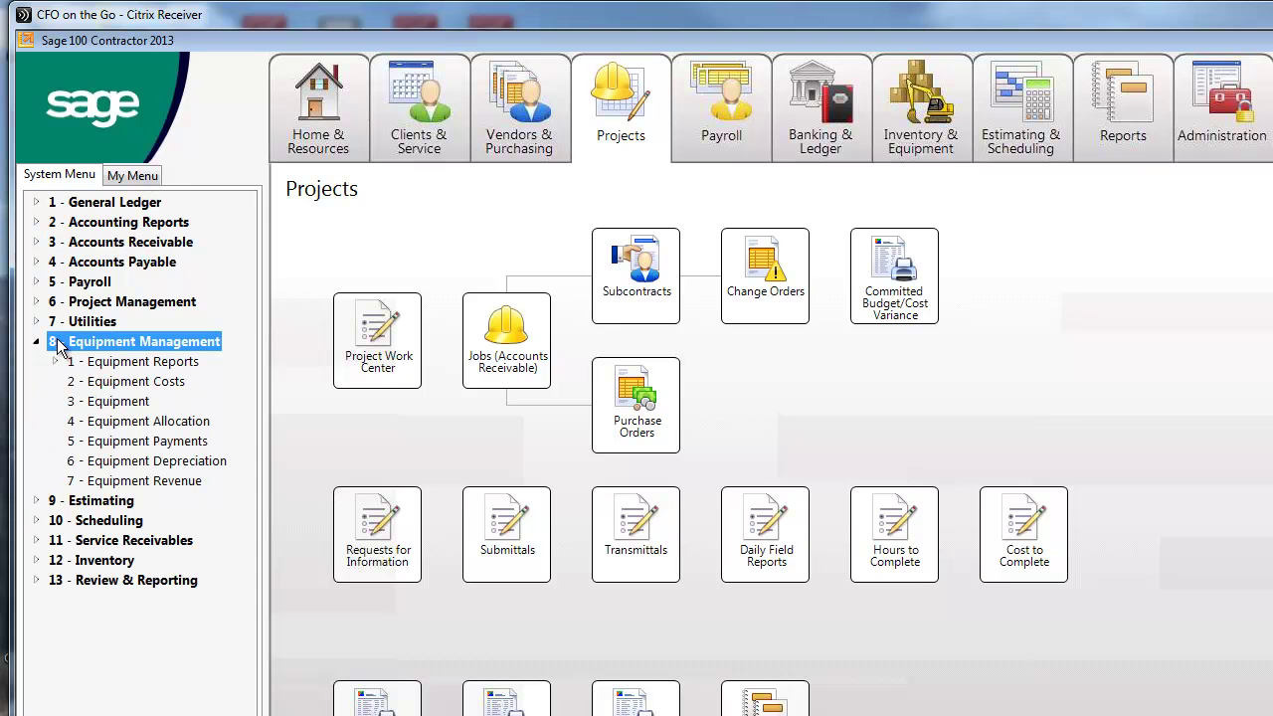
pyautogui.doubleClick(120, 403)
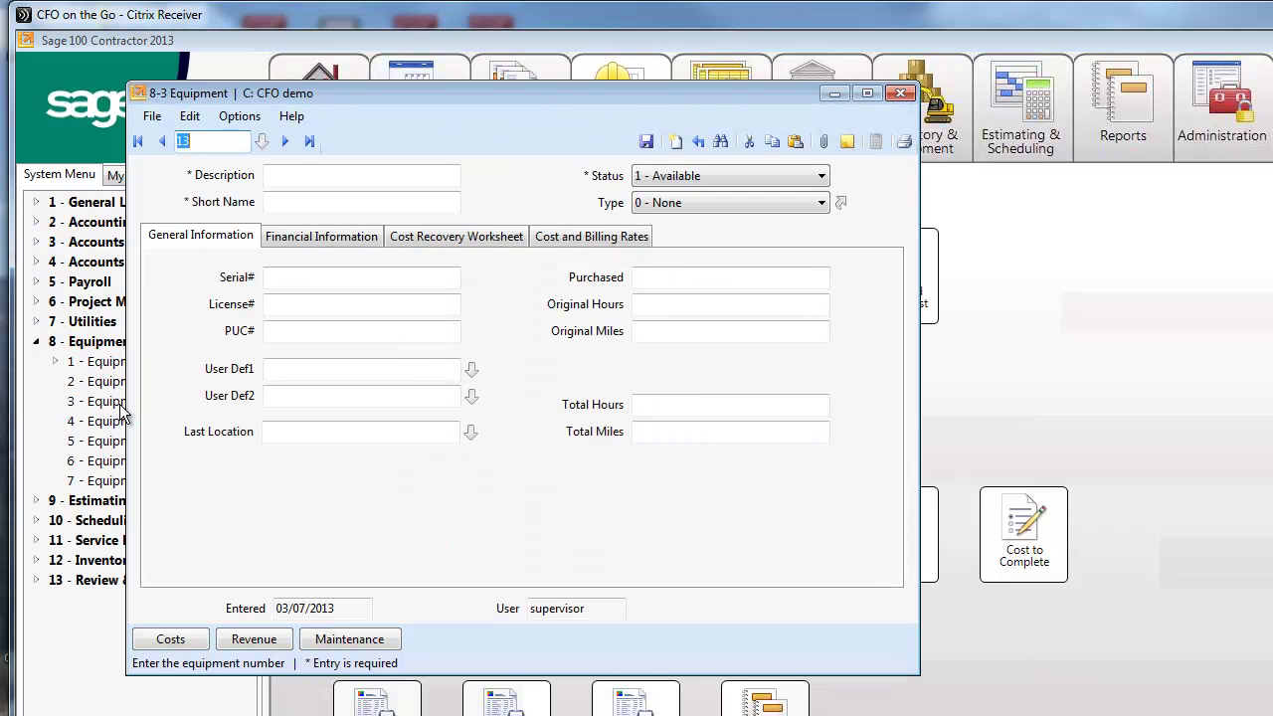
# Load equipment record 3, the Cat 916 loader, and view Financial Information and Cost Recovery Worksheet.
pyautogui.write('3')
pyautogui.press('Tab')
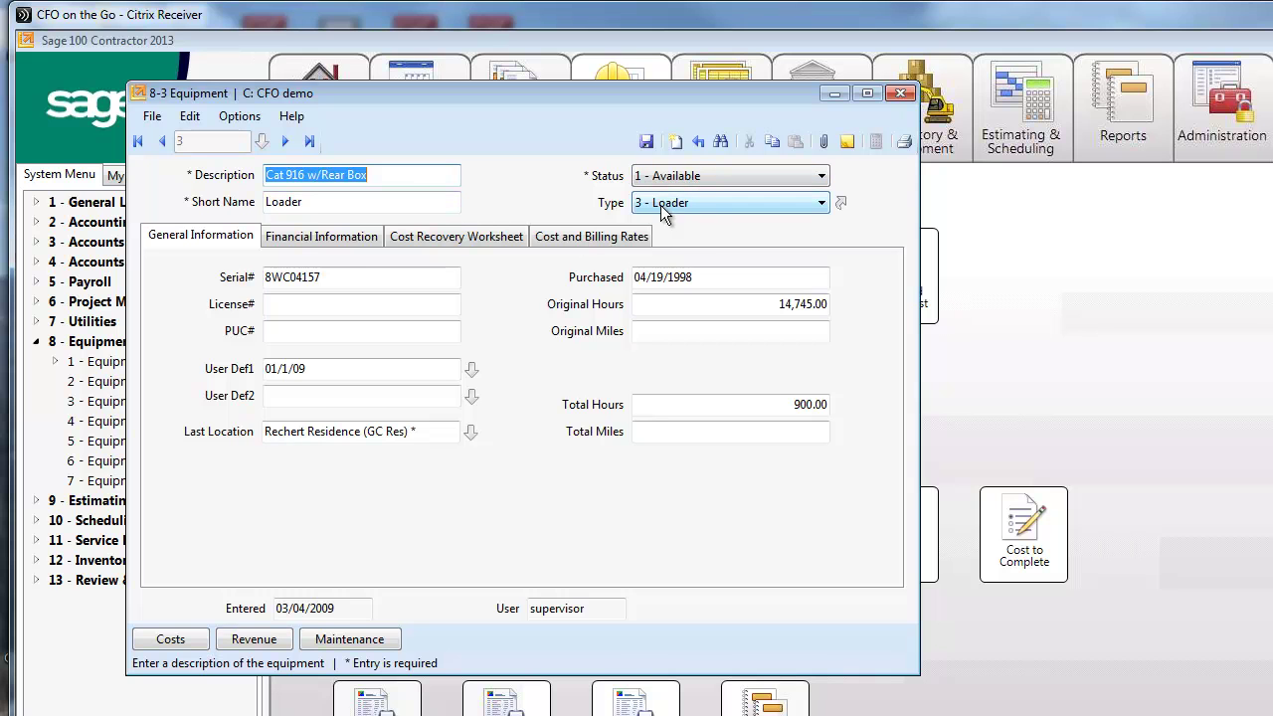
pyautogui.click(340, 238)
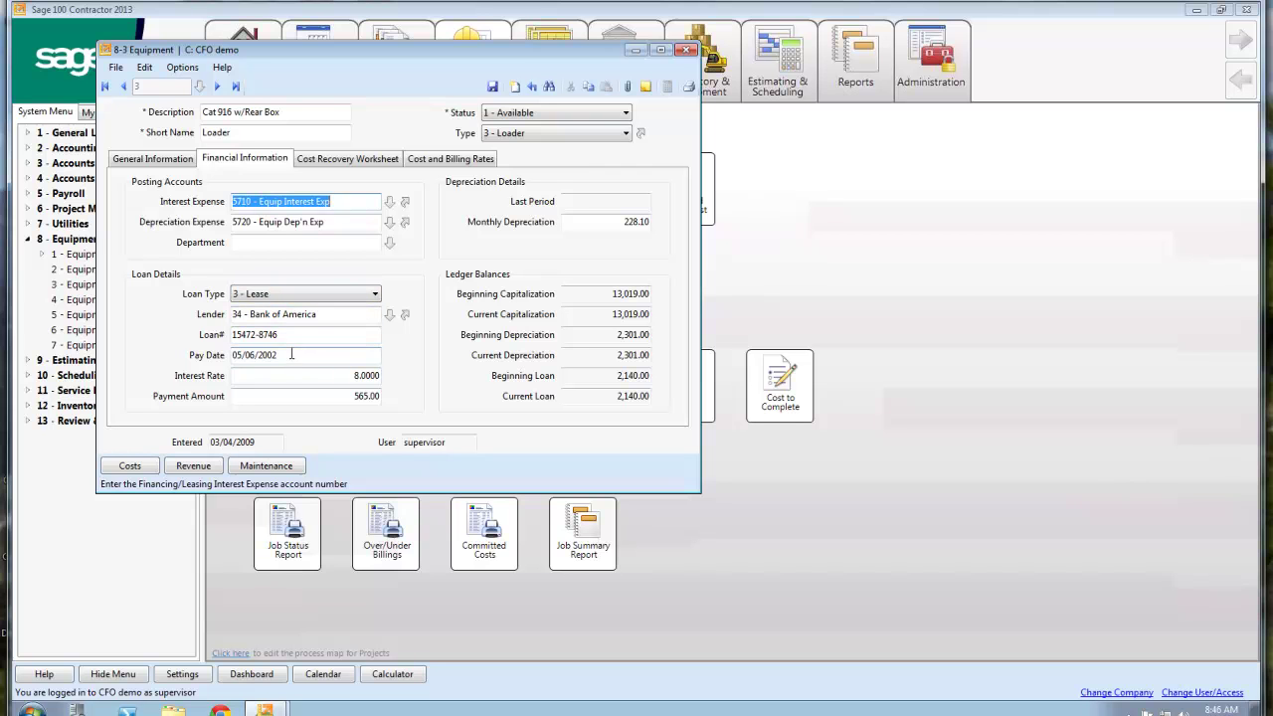
pyautogui.click(369, 162)
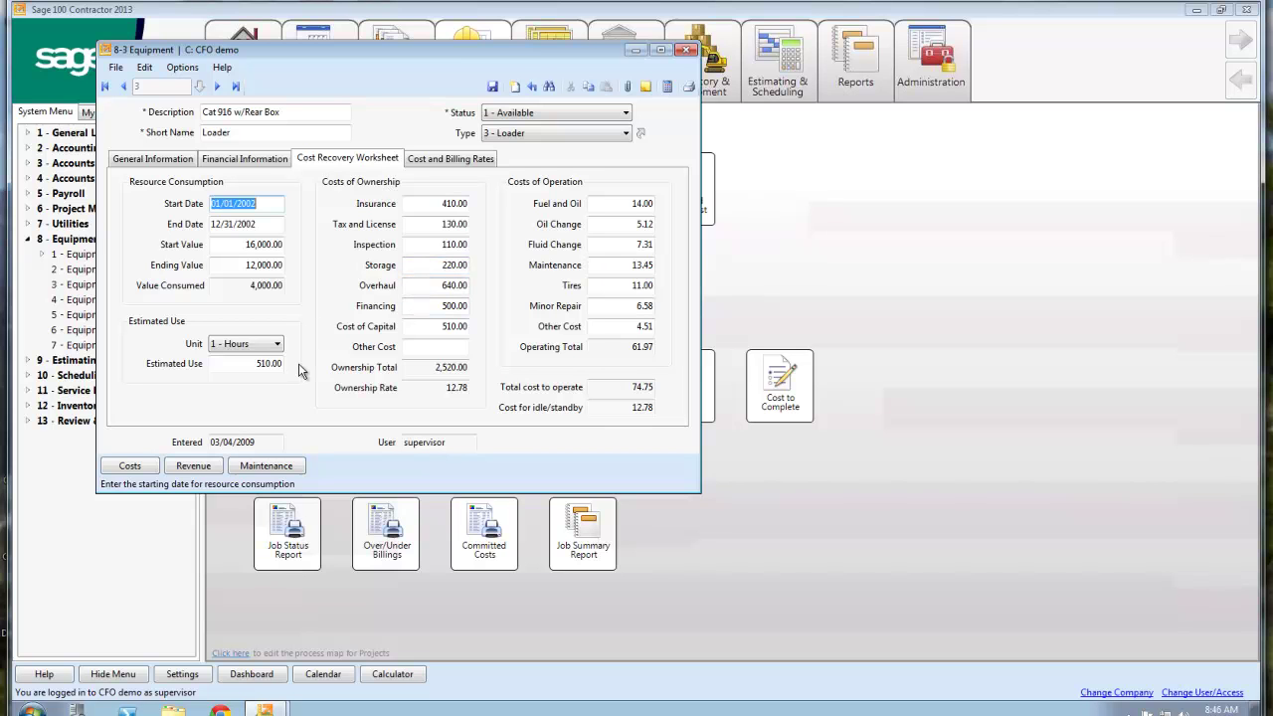
# Review the loader's 510.00 estimated use and its operated 85.00, idled and standby cost rates.
pyautogui.click(266, 364)
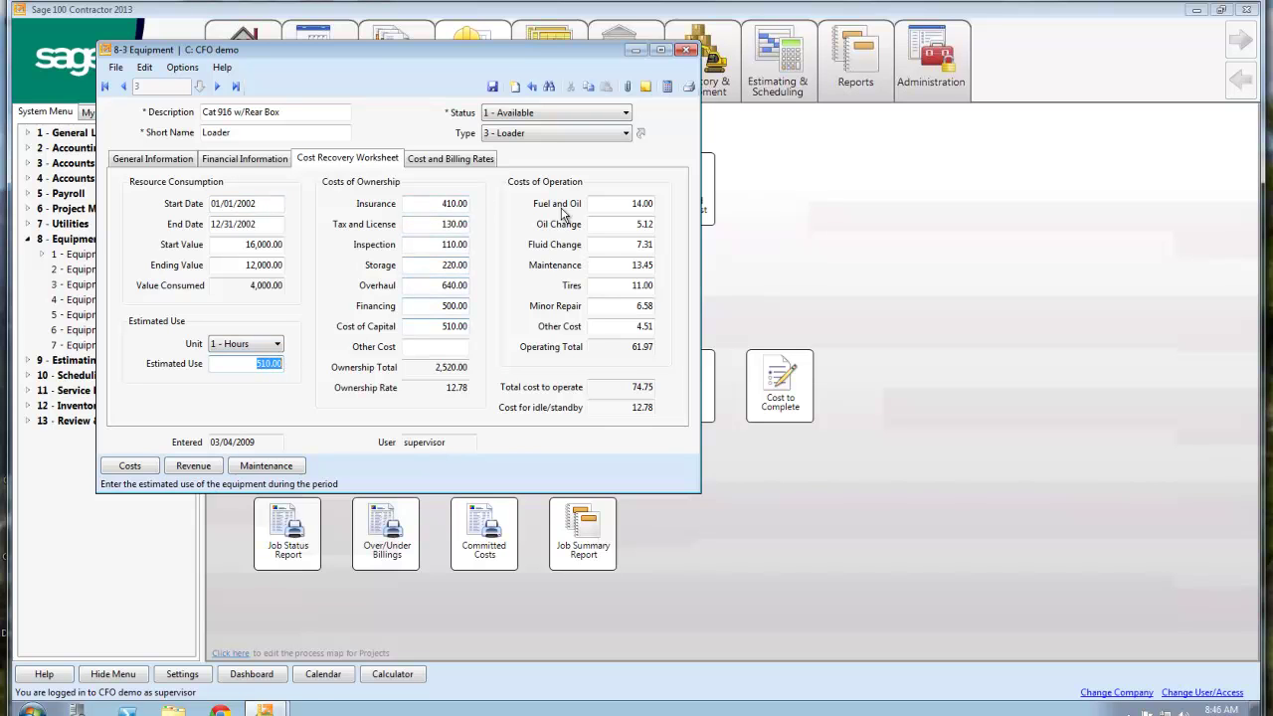
pyautogui.click(449, 158)
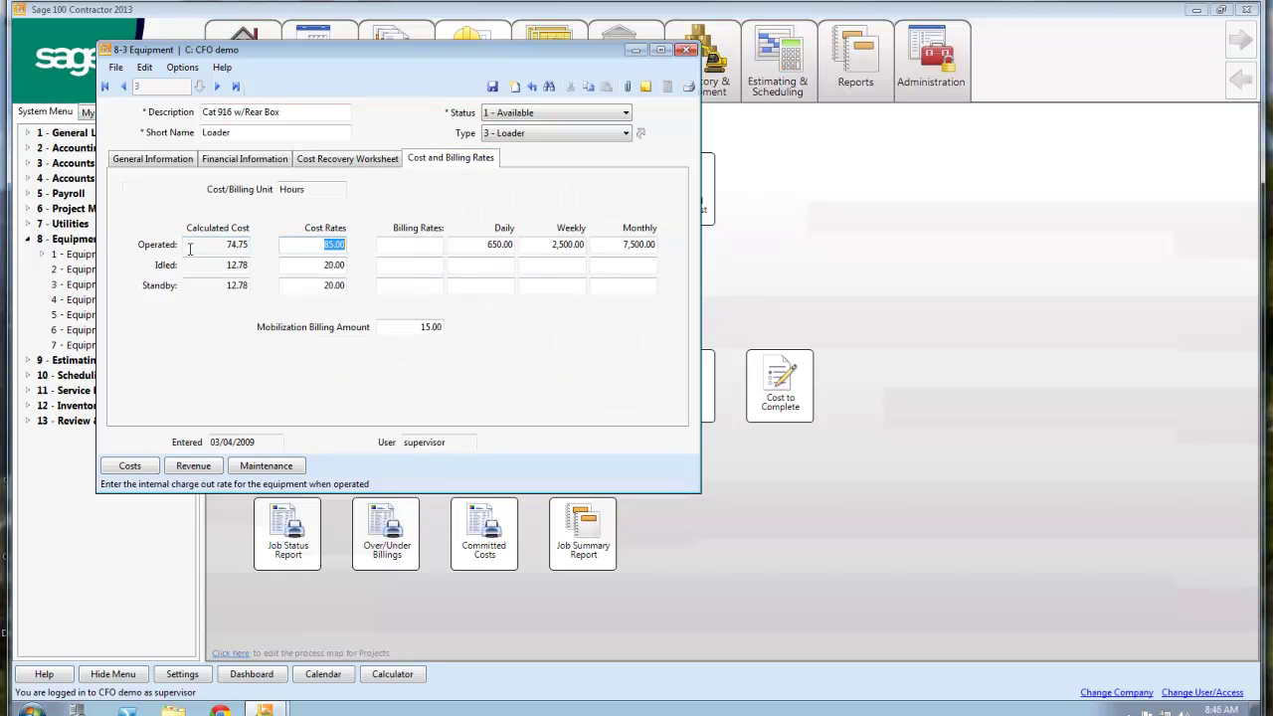
pyautogui.click(228, 246)
pyautogui.click(342, 243)
pyautogui.click(344, 265)
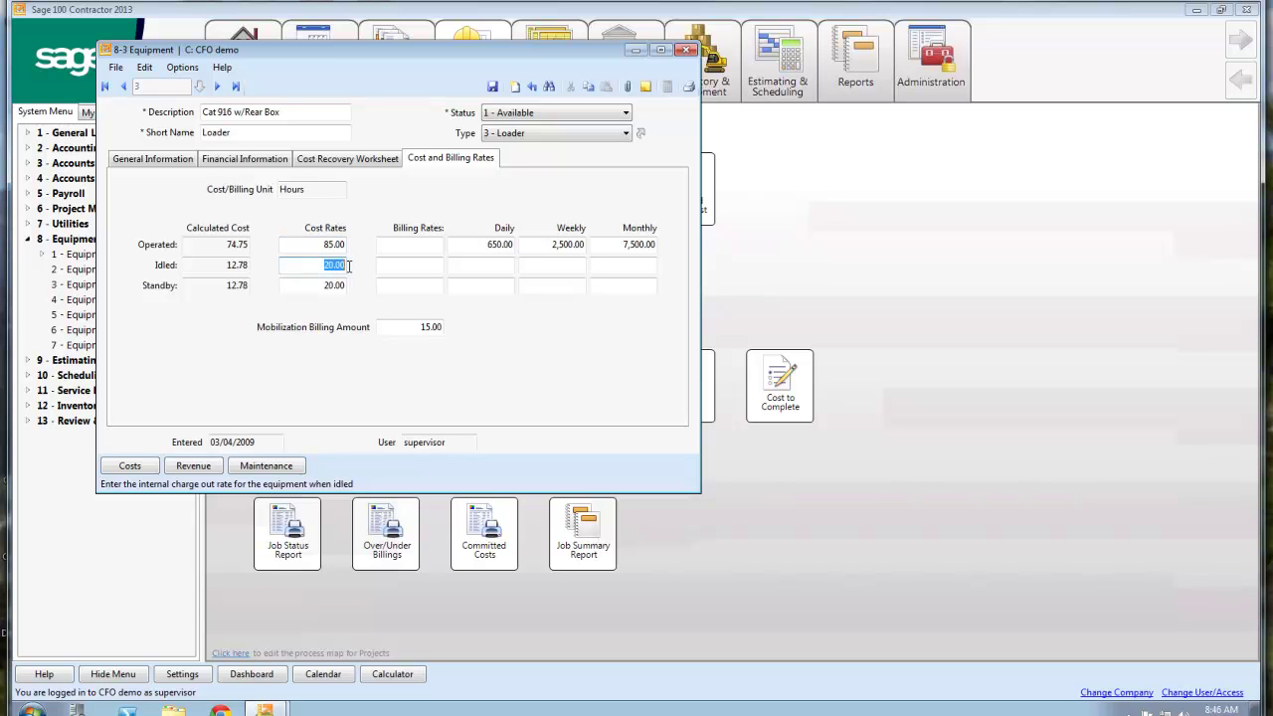
pyautogui.click(319, 286)
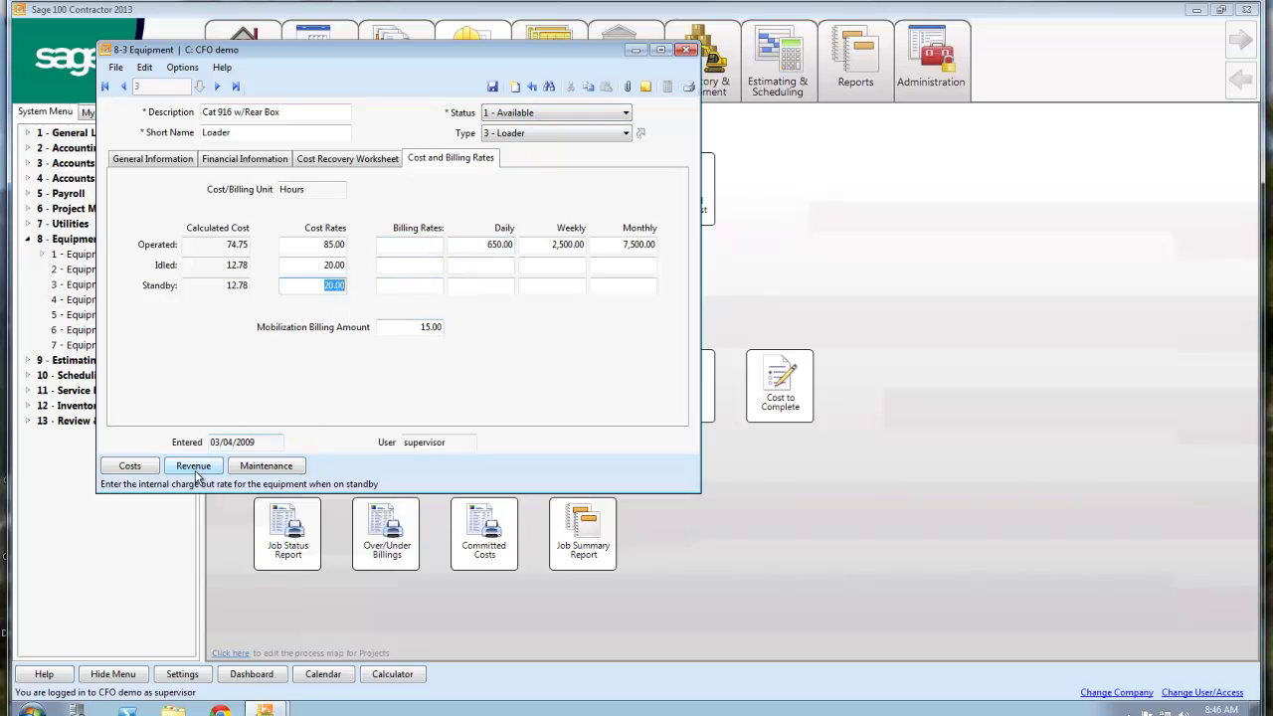
# Check the loader's cost and revenue record lists, then close the equipment record.
pyautogui.click(144, 467)
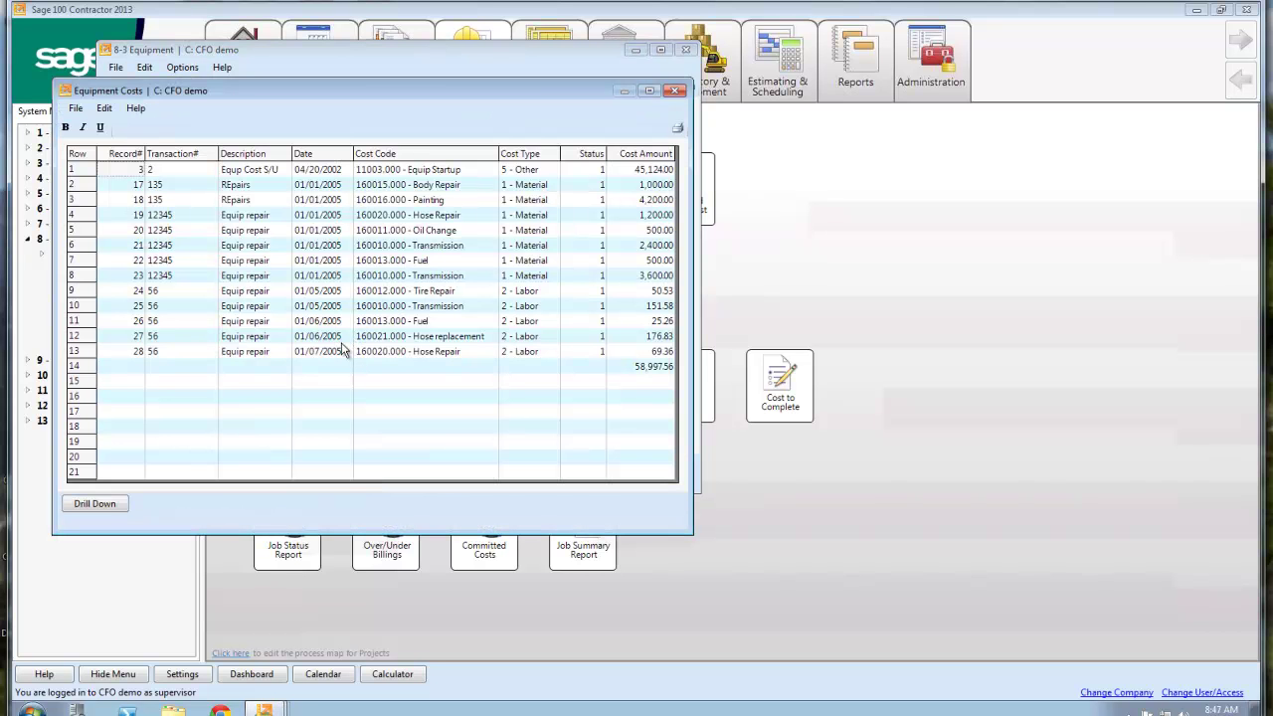
pyautogui.click(674, 91)
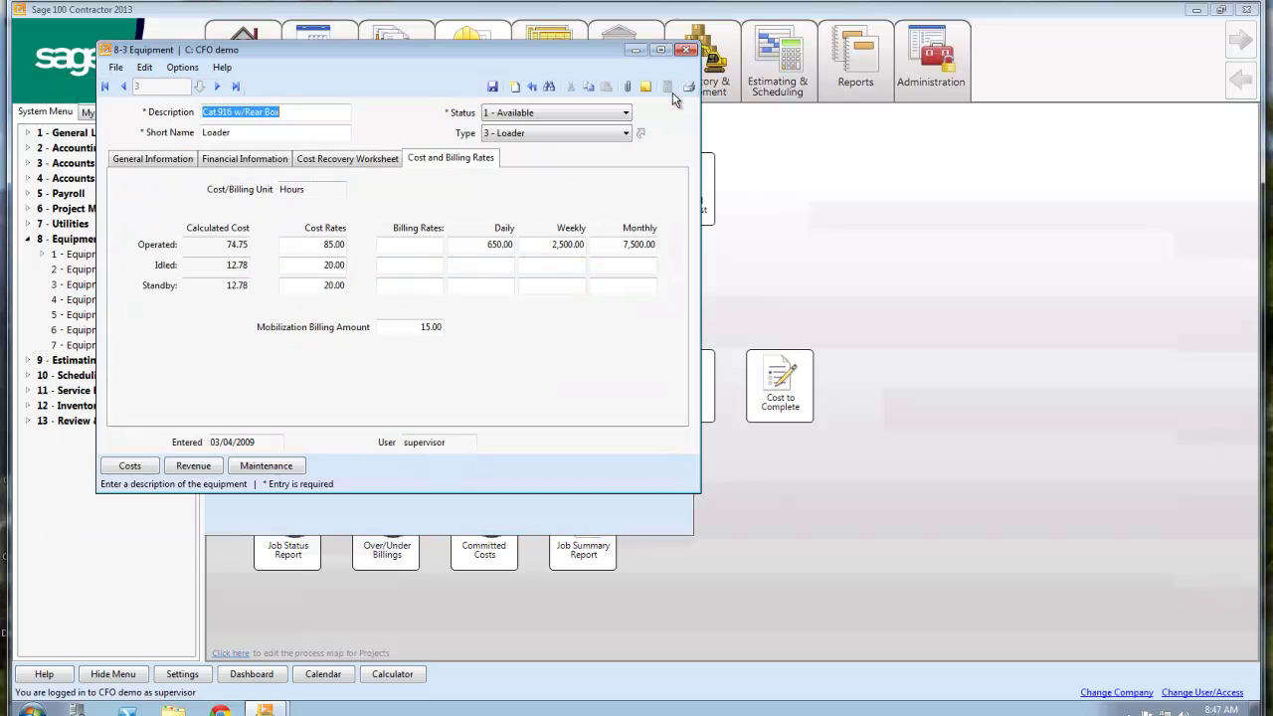
pyautogui.click(194, 466)
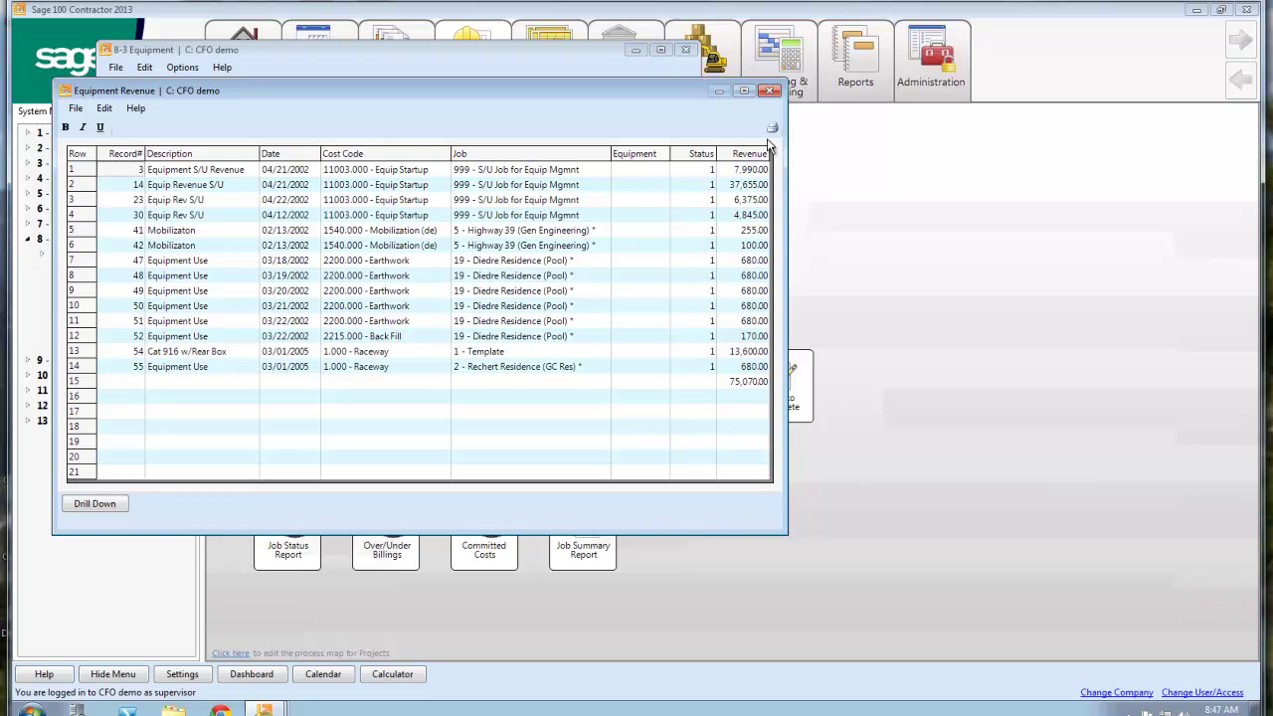
pyautogui.click(769, 91)
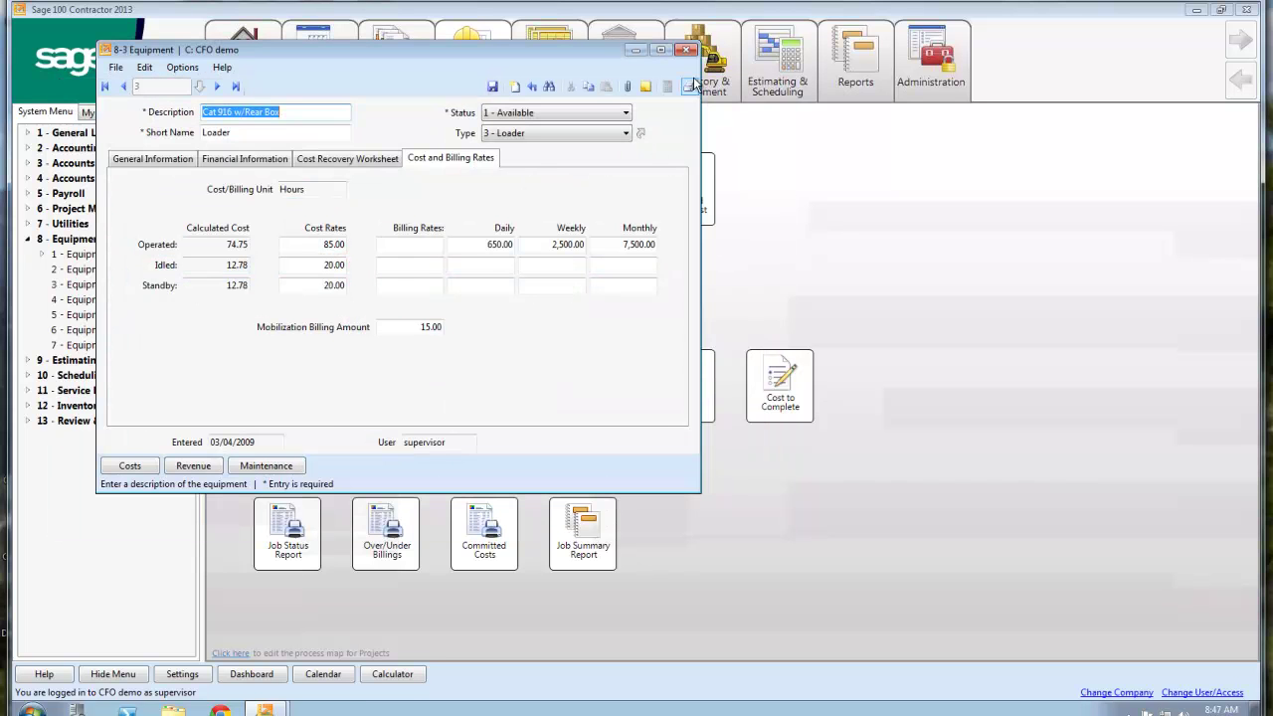
pyautogui.click(684, 50)
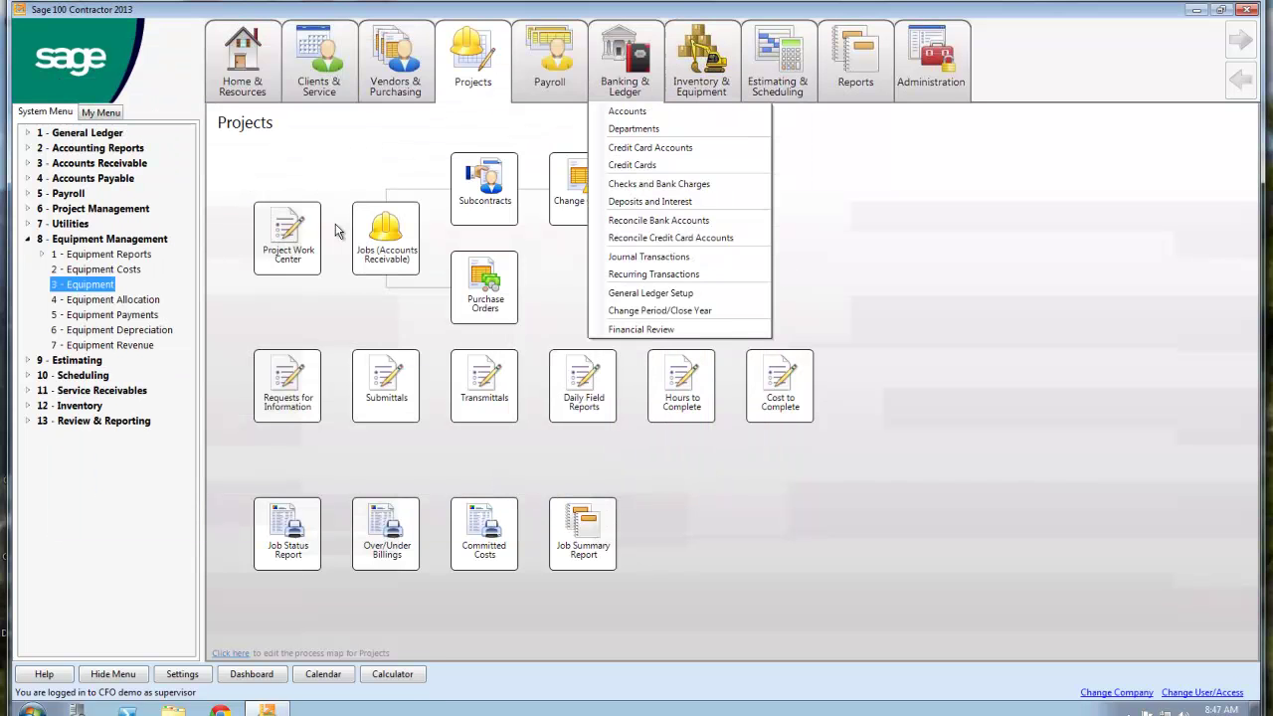
# Preview the Equipment Management Report and drill into the Cat 916 loader's 58,997.56 total costs.
pyautogui.doubleClick(72, 256)
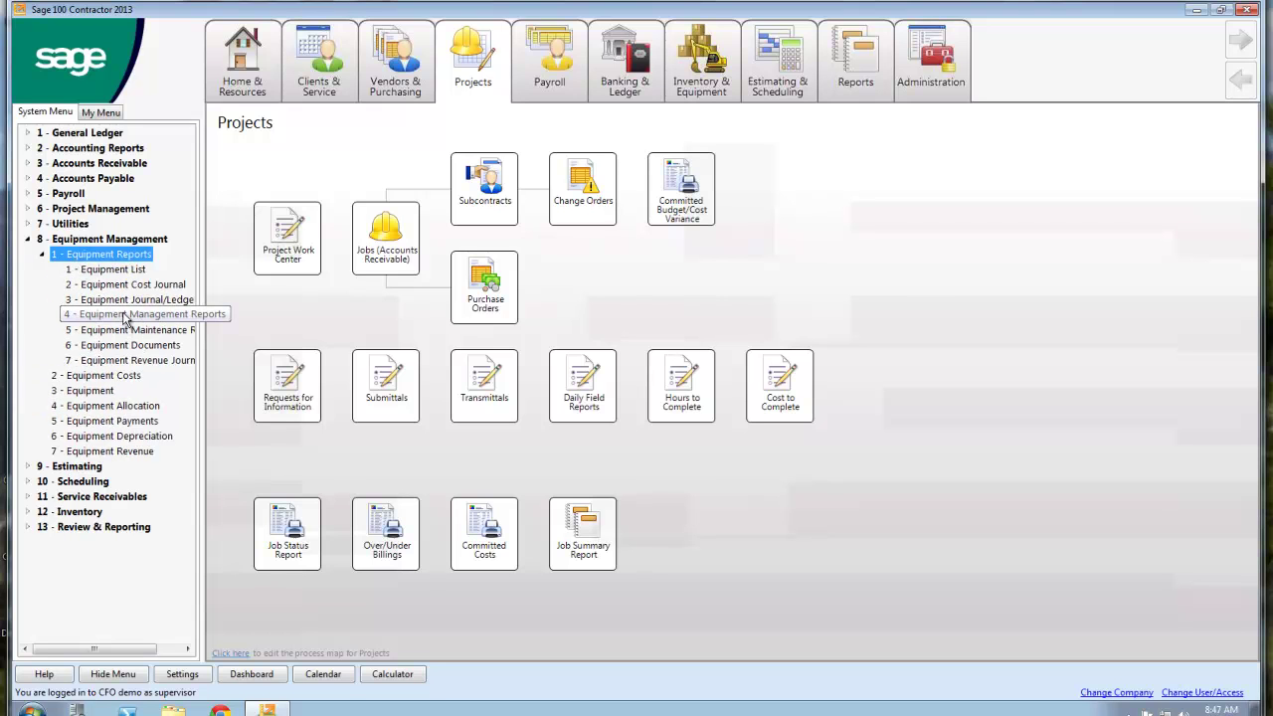
pyautogui.doubleClick(125, 316)
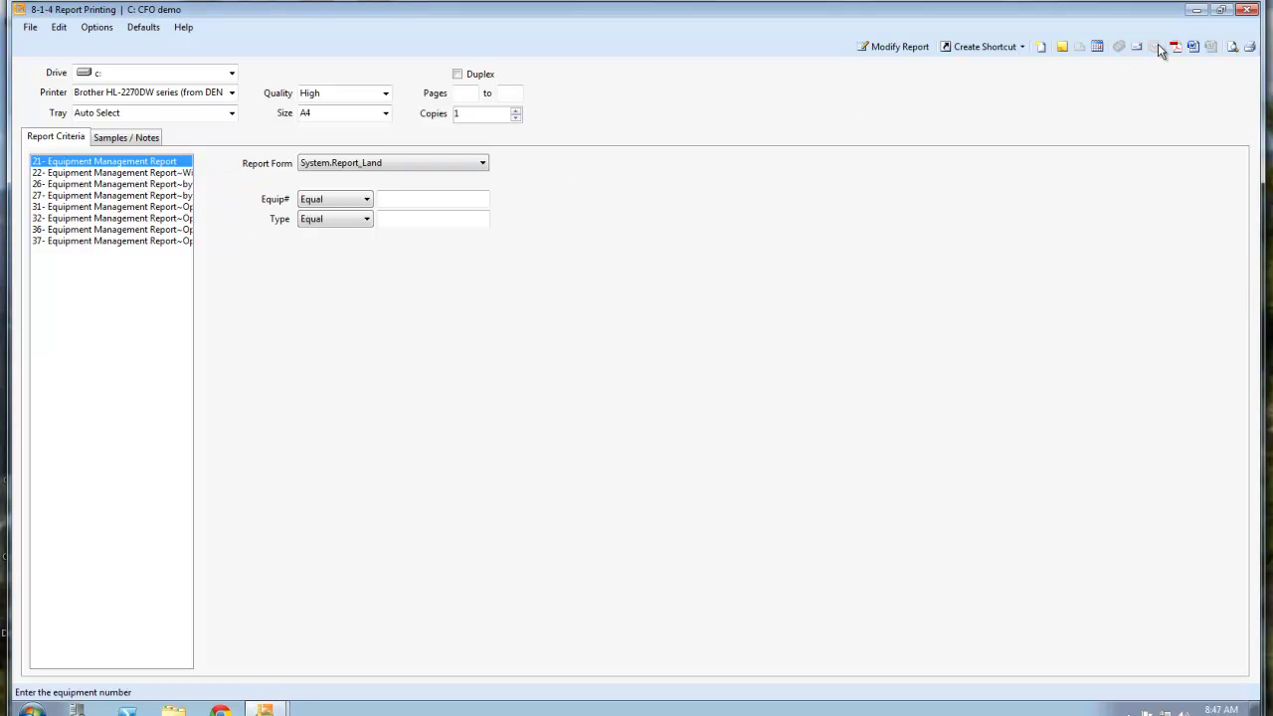
pyautogui.click(1231, 47)
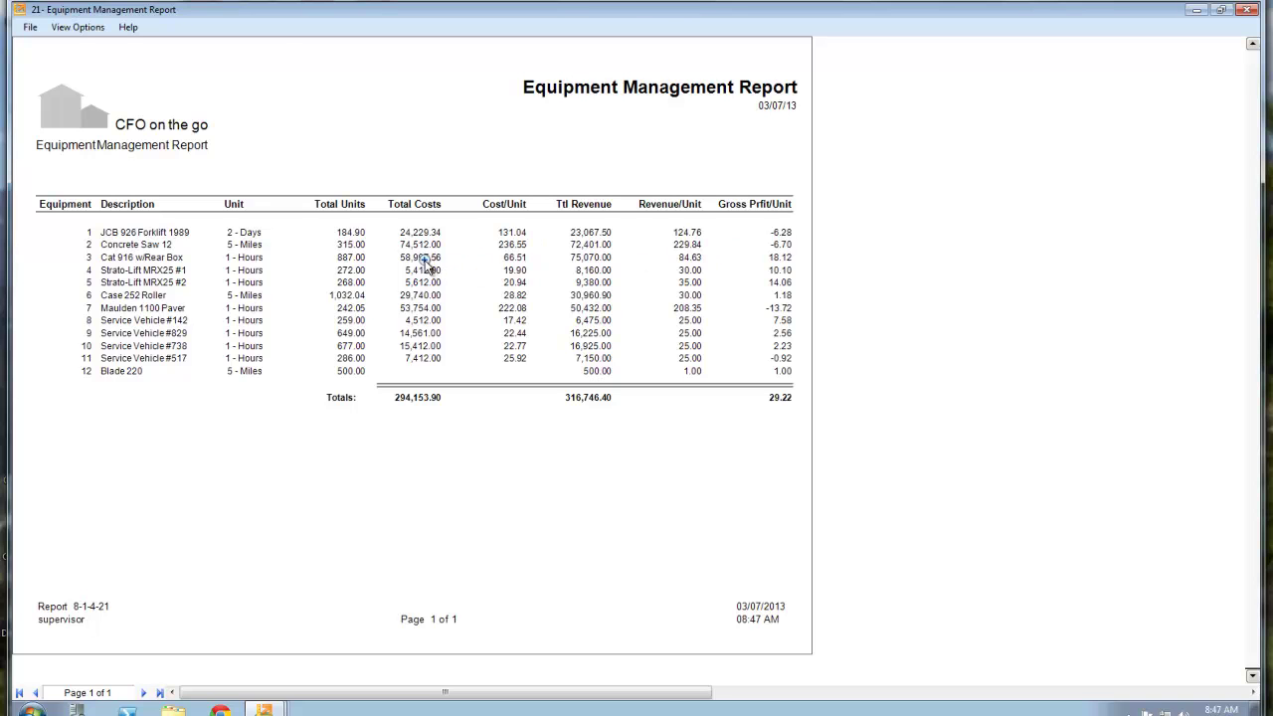
pyautogui.click(420, 260)
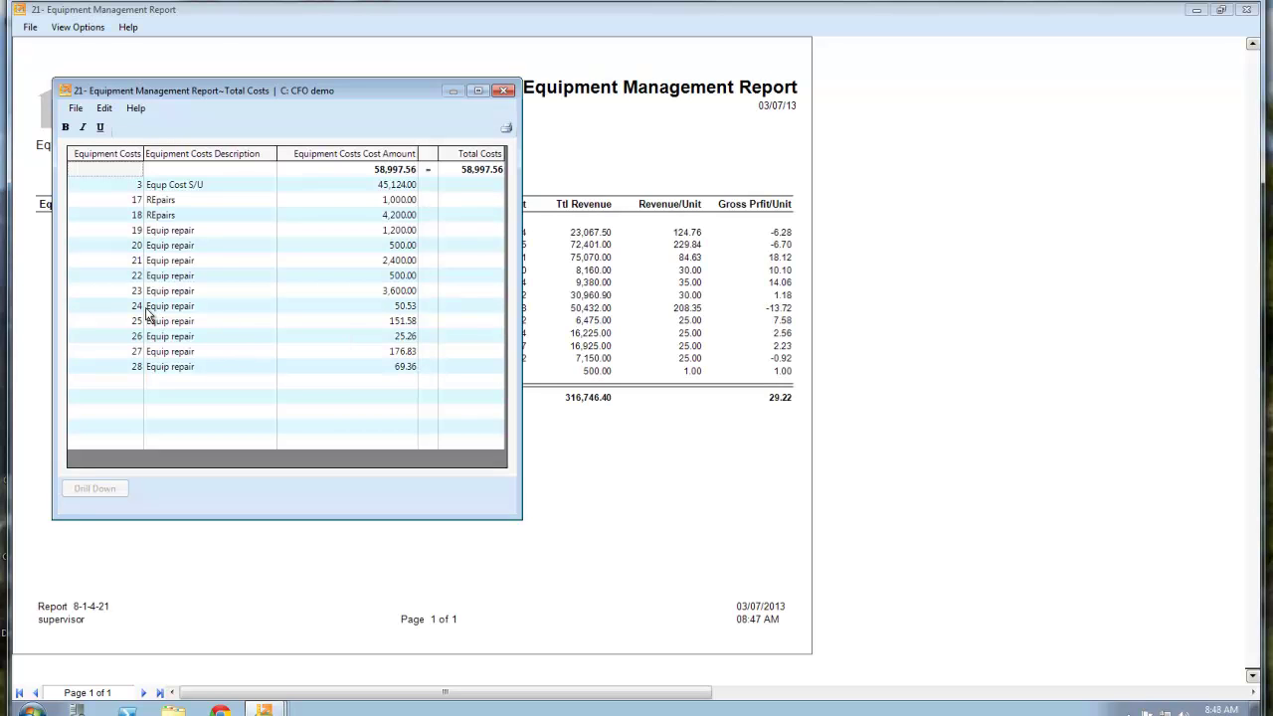
pyautogui.click(504, 92)
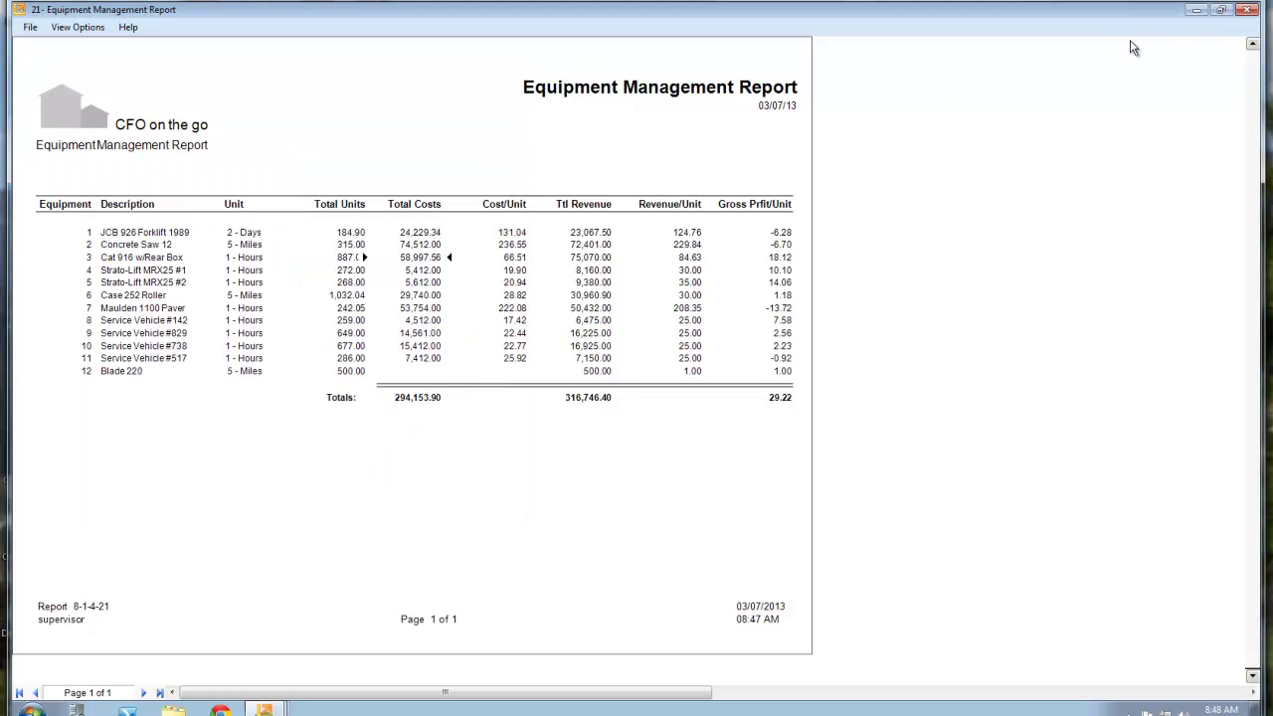
pyautogui.click(1246, 10)
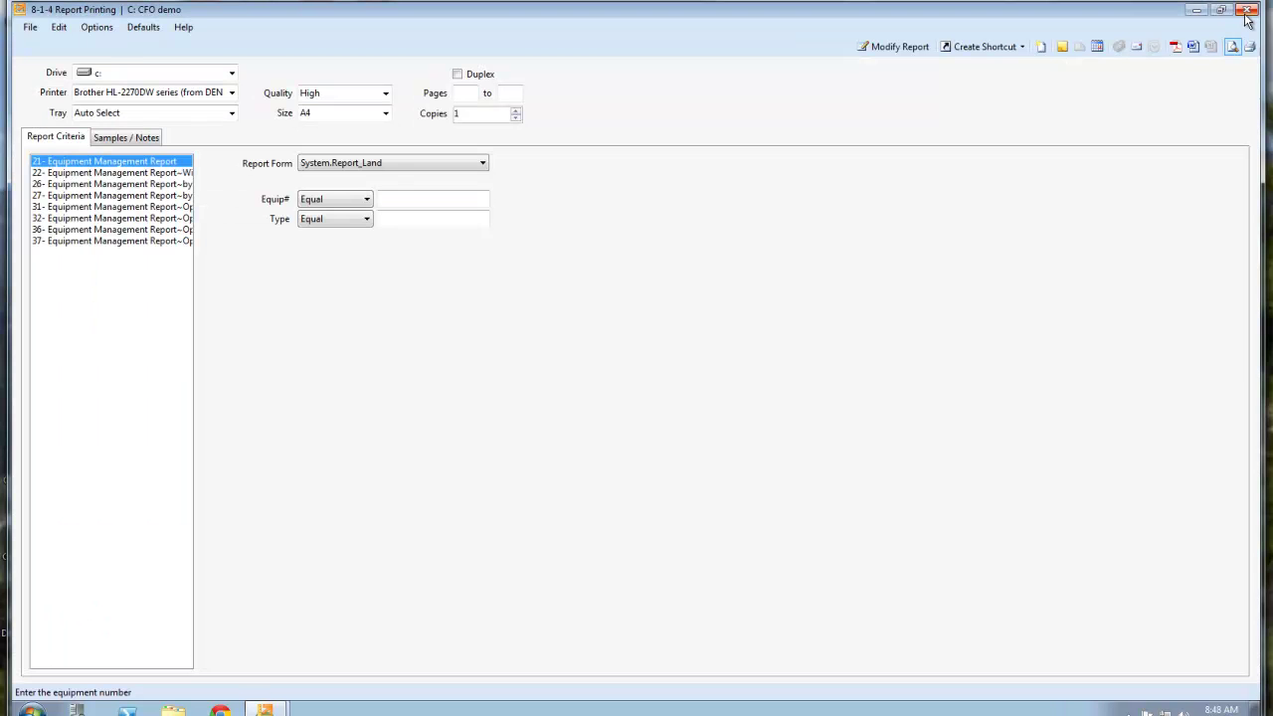